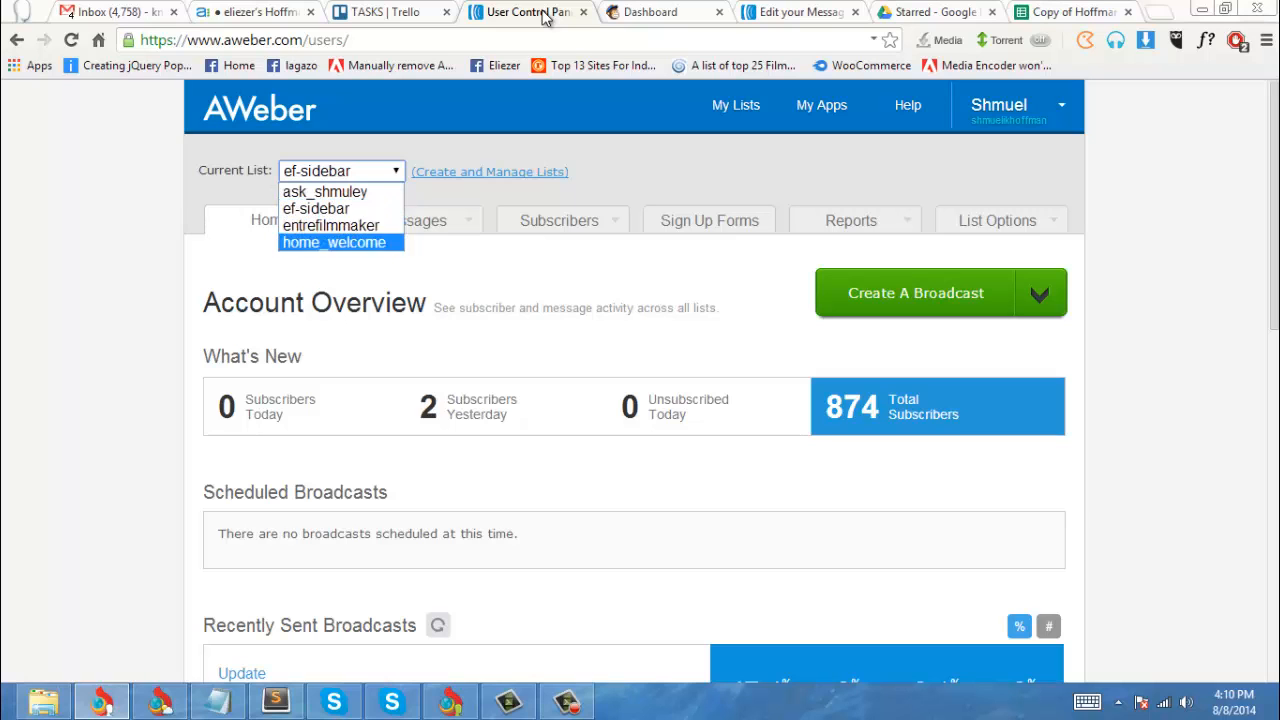
Step: Check the available lists in AWeber and open the subscriber lists page in MailChimp
{"action": "left_click", "coordinate": [341, 171]}
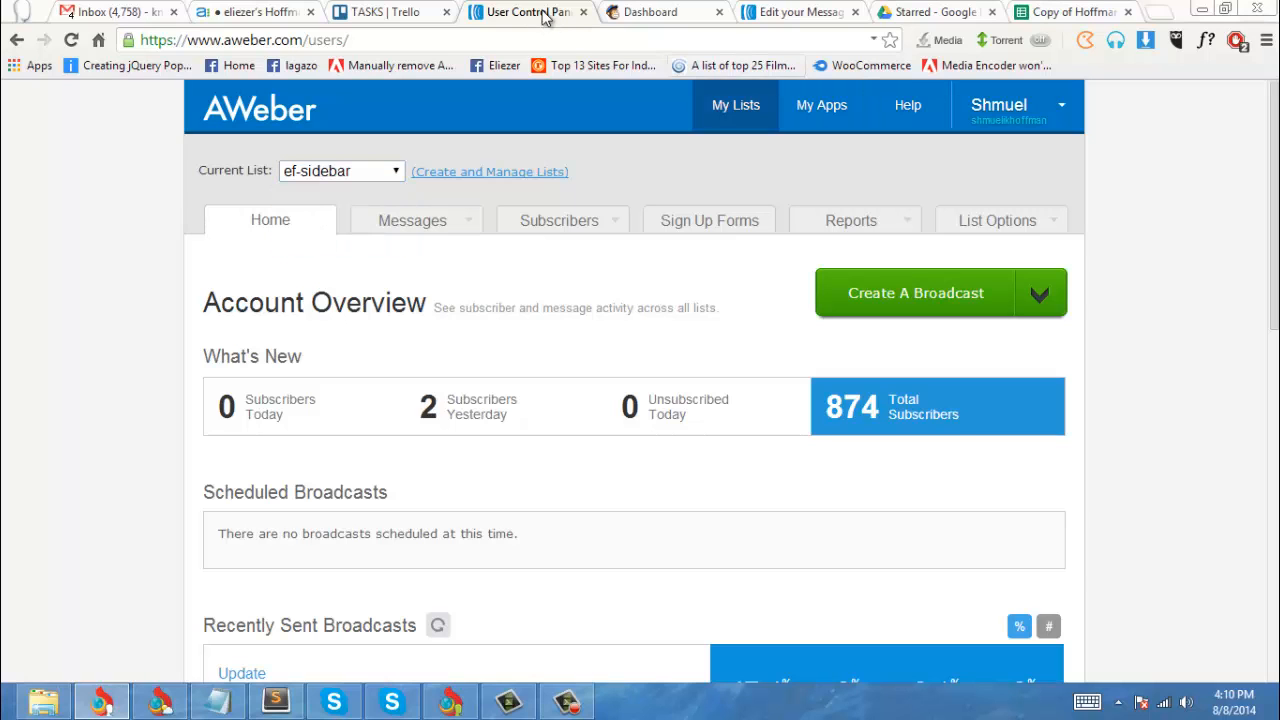
{"action": "left_click", "coordinate": [652, 12]}
{"action": "scroll", "coordinate": [746, 380], "scroll_direction": "down", "scroll_amount": 1}
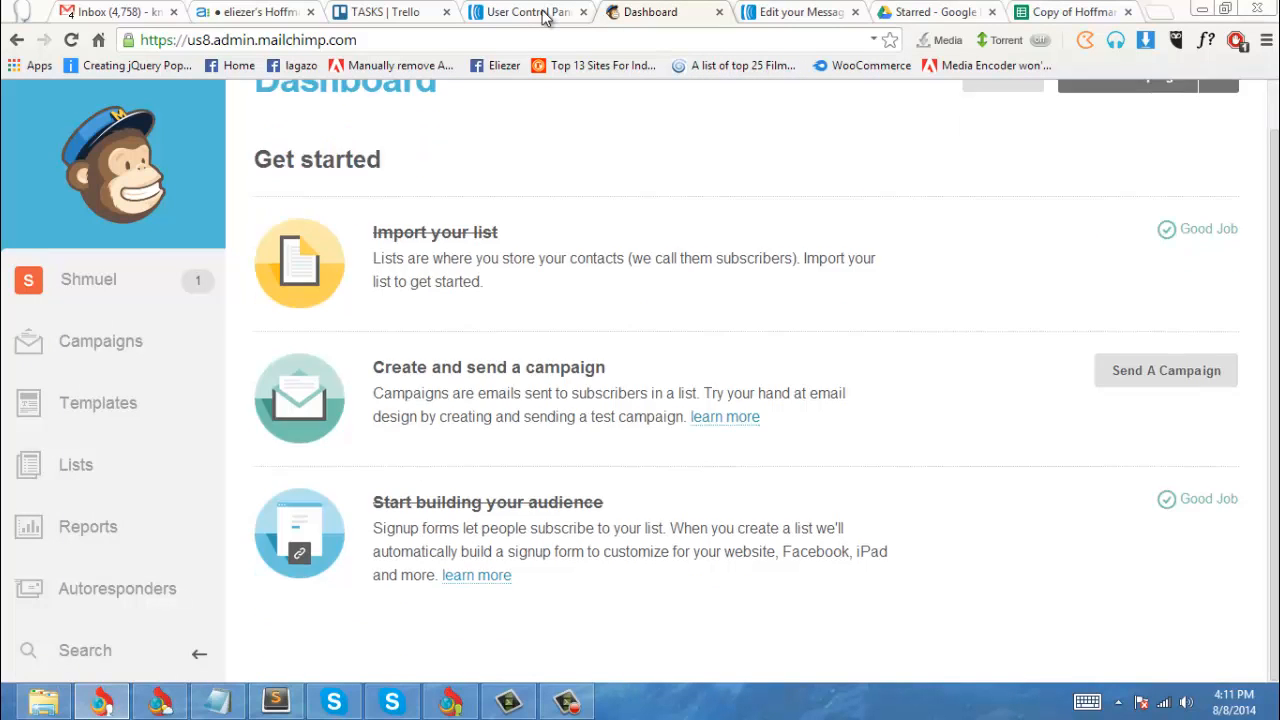
{"action": "scroll", "coordinate": [746, 380], "scroll_direction": "up", "scroll_amount": 1}
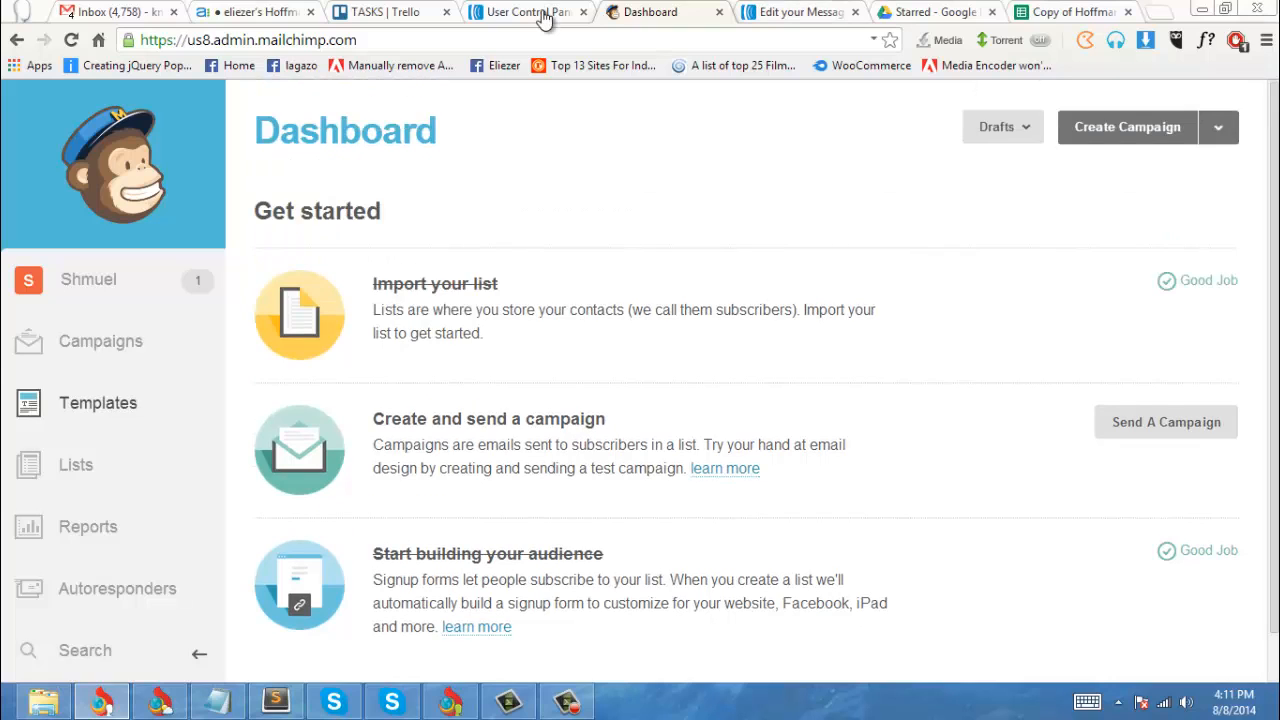
{"action": "left_click", "coordinate": [75, 464]}
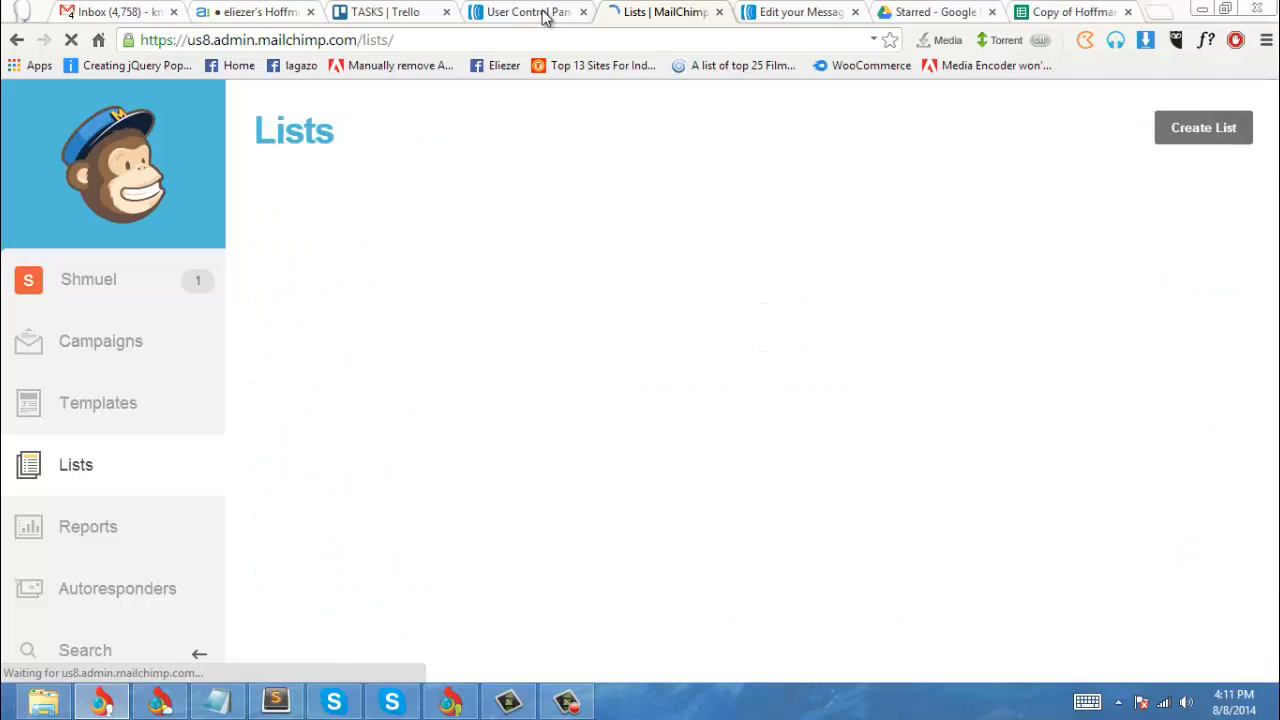
{"action": "scroll", "coordinate": [746, 380], "scroll_direction": "down", "scroll_amount": 1}
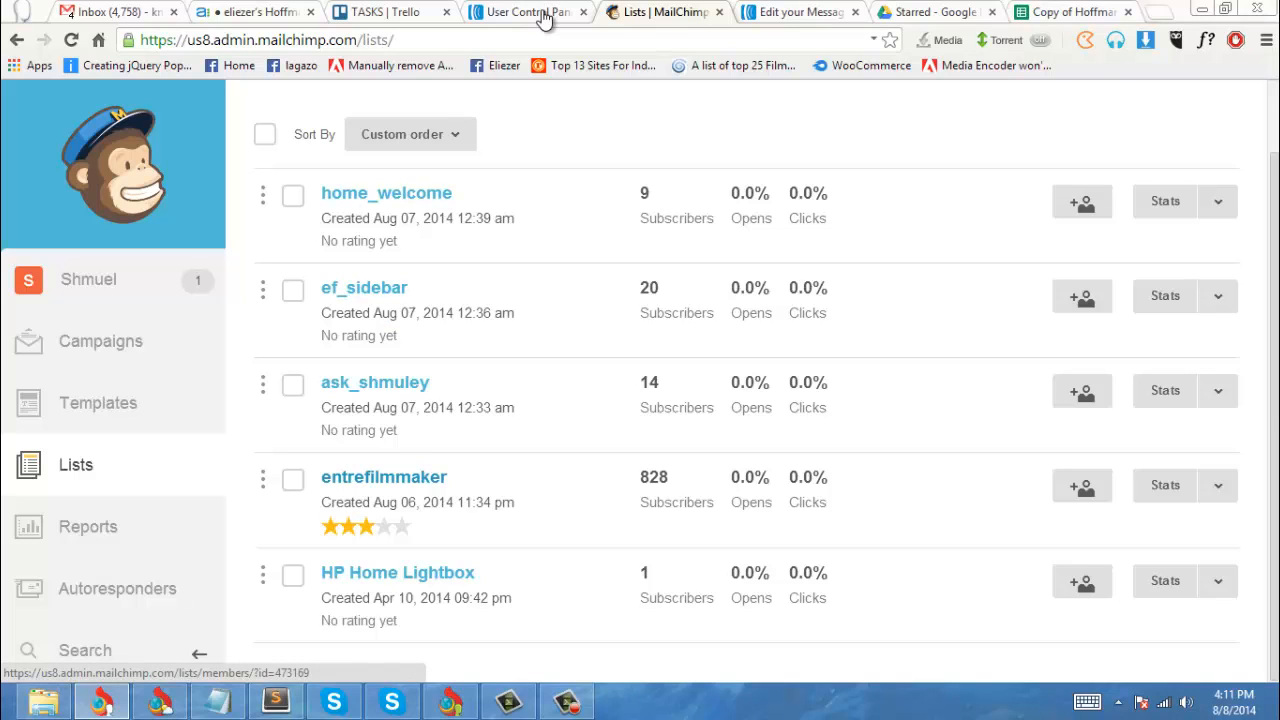
Step: Compare the list names in AWeber with the subscriber lists in MailChimp
{"action": "left_click", "coordinate": [528, 12]}
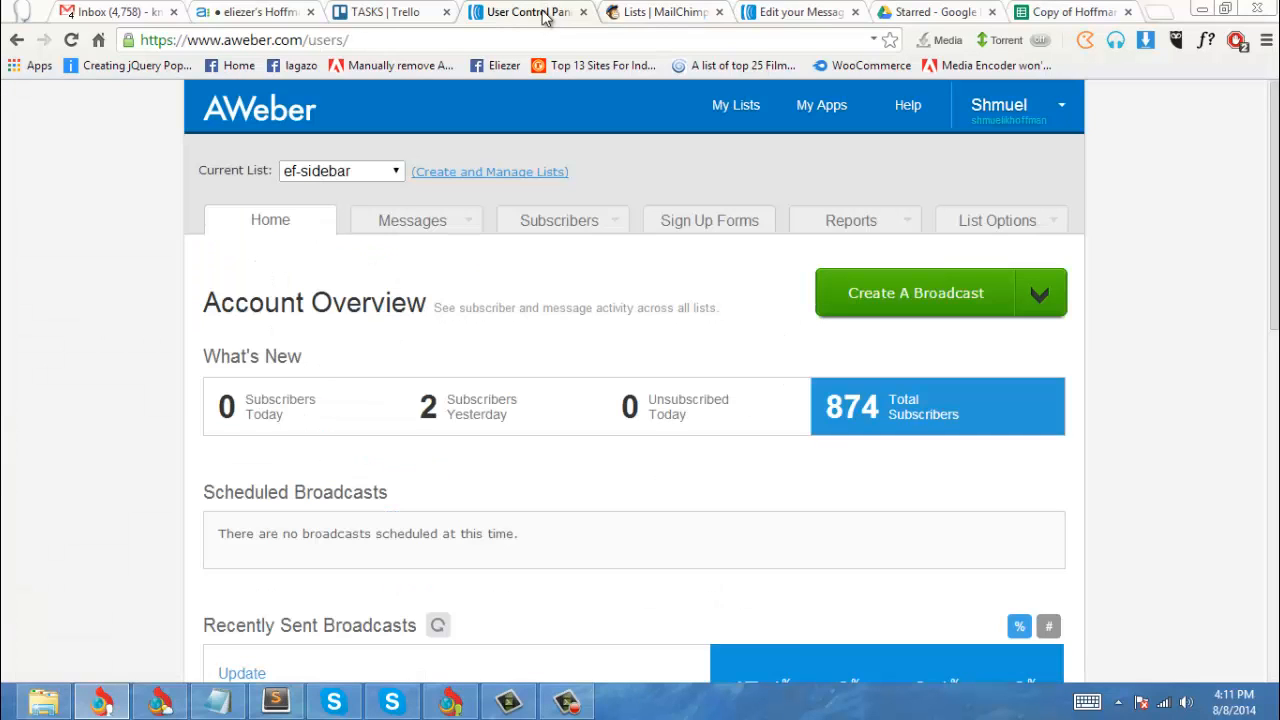
{"action": "scroll", "coordinate": [543, 17], "scroll_direction": "down", "scroll_amount": 3}
{"action": "scroll", "coordinate": [543, 17], "scroll_direction": "up", "scroll_amount": 3}
{"action": "left_click", "coordinate": [341, 171]}
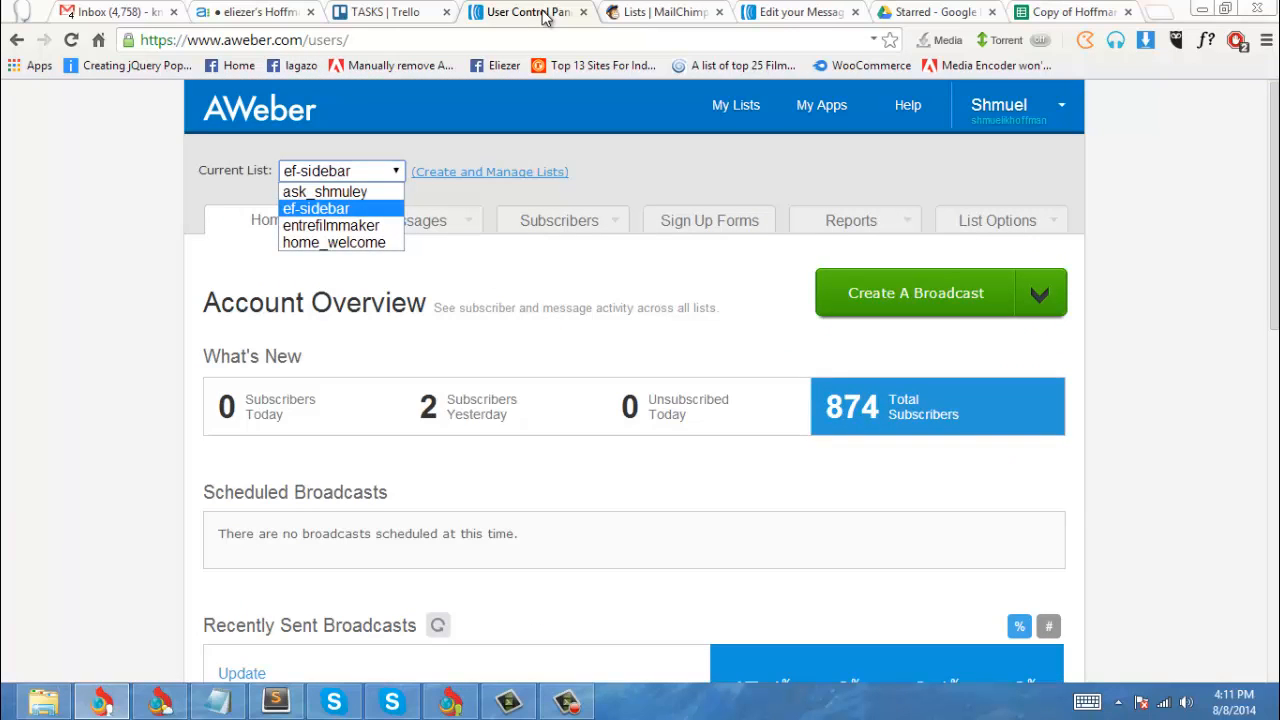
{"action": "left_click", "coordinate": [620, 175]}
{"action": "mouse_move", "coordinate": [412, 220]}
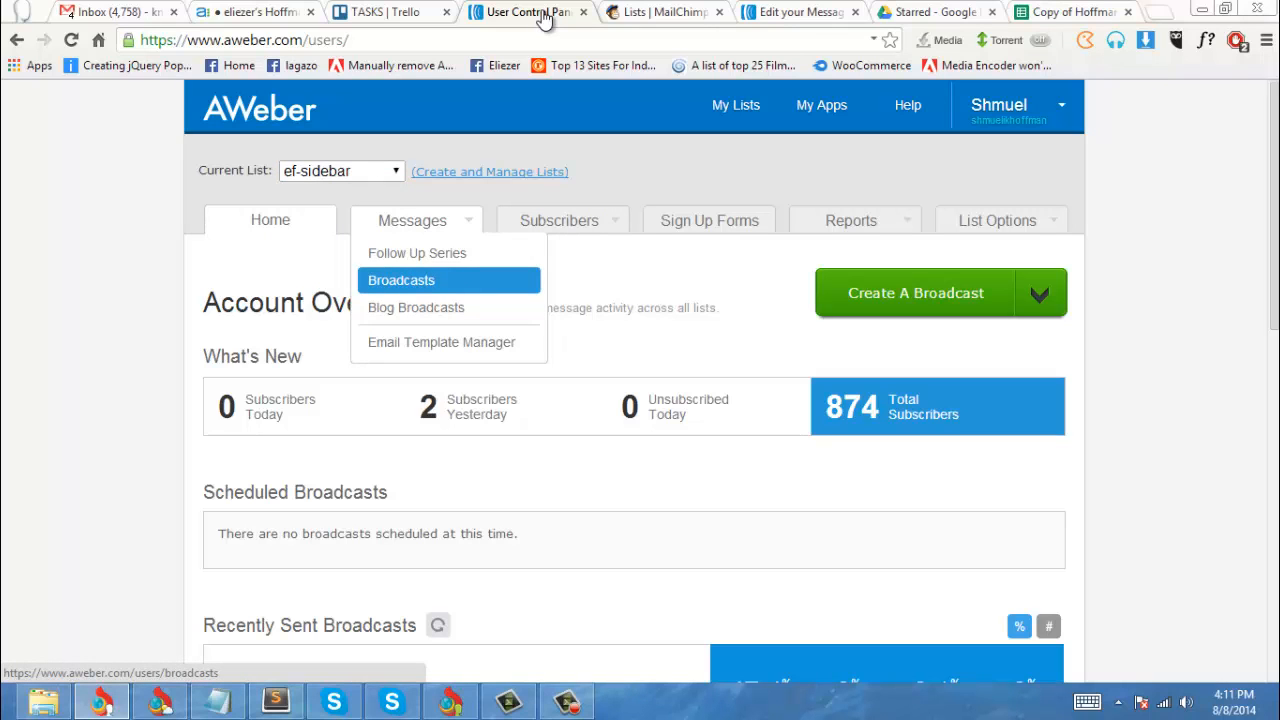
{"action": "key", "text": "ctrl+Tab"}
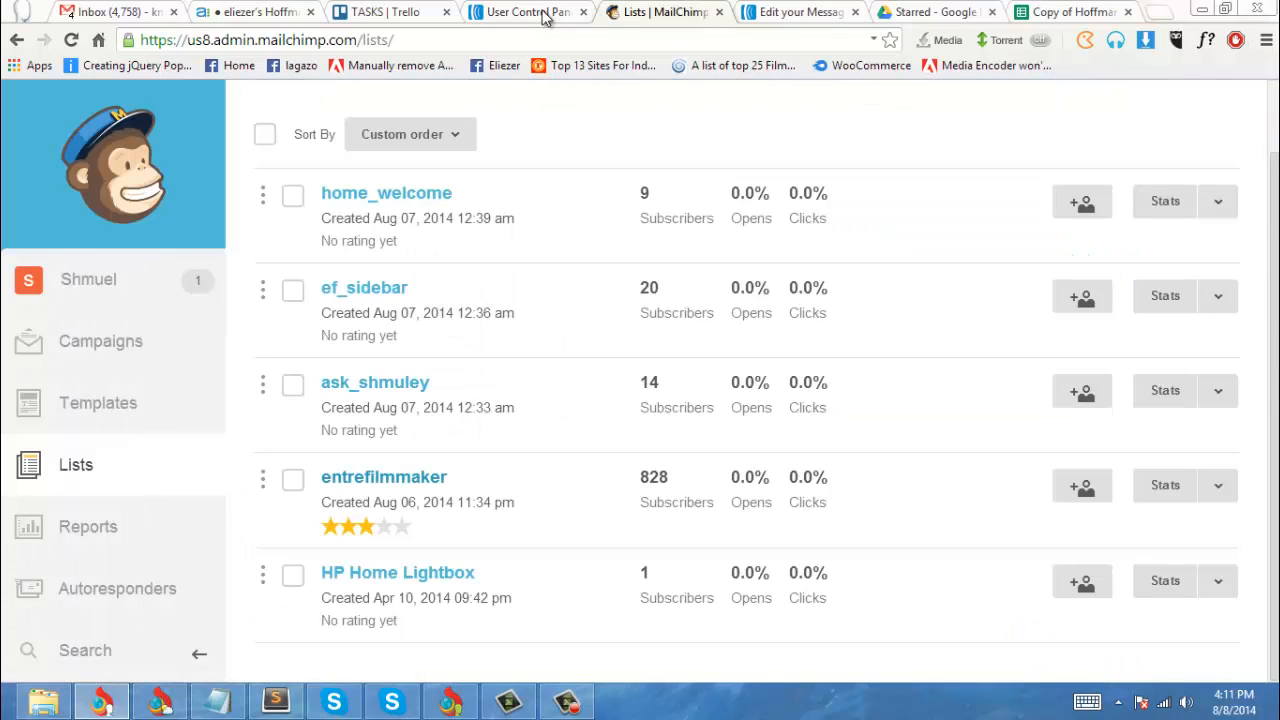
Step: Switch to AWeber, set the current list to ask_shmuley and open its broadcast messages
{"action": "left_click", "coordinate": [543, 14]}
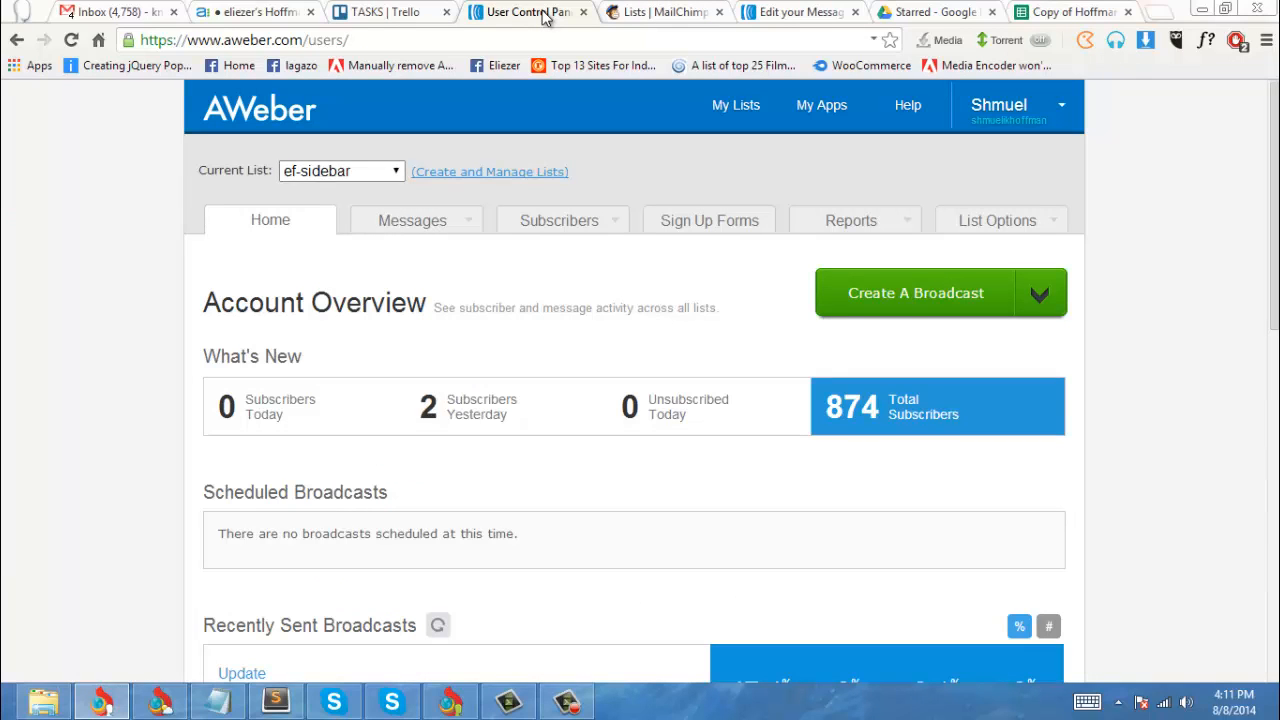
{"action": "left_click", "coordinate": [342, 171]}
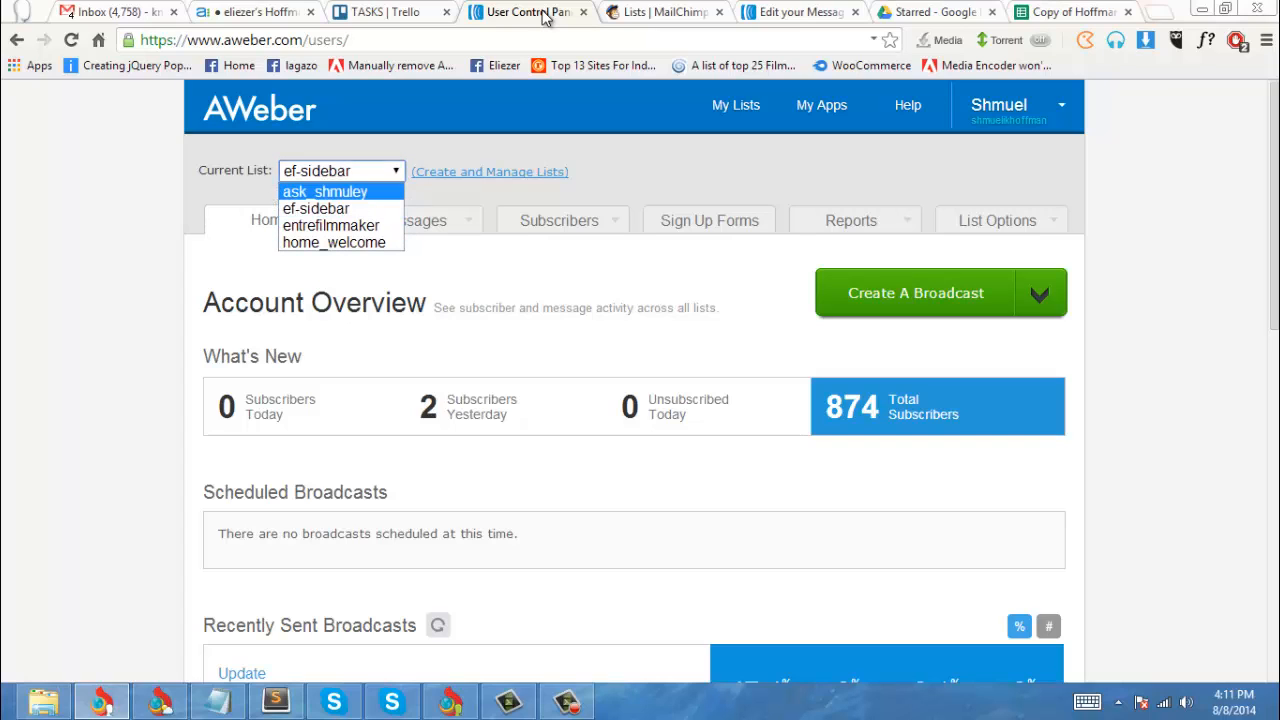
{"action": "key", "text": "Return"}
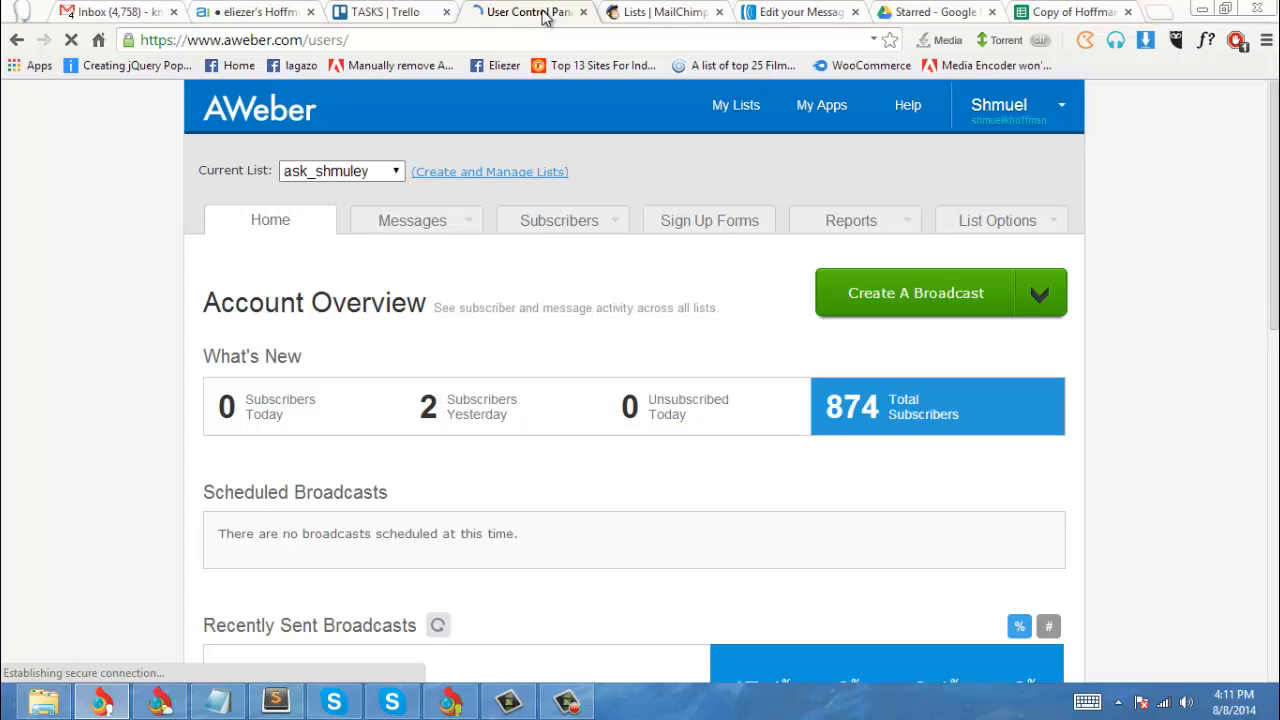
{"action": "mouse_move", "coordinate": [412, 220]}
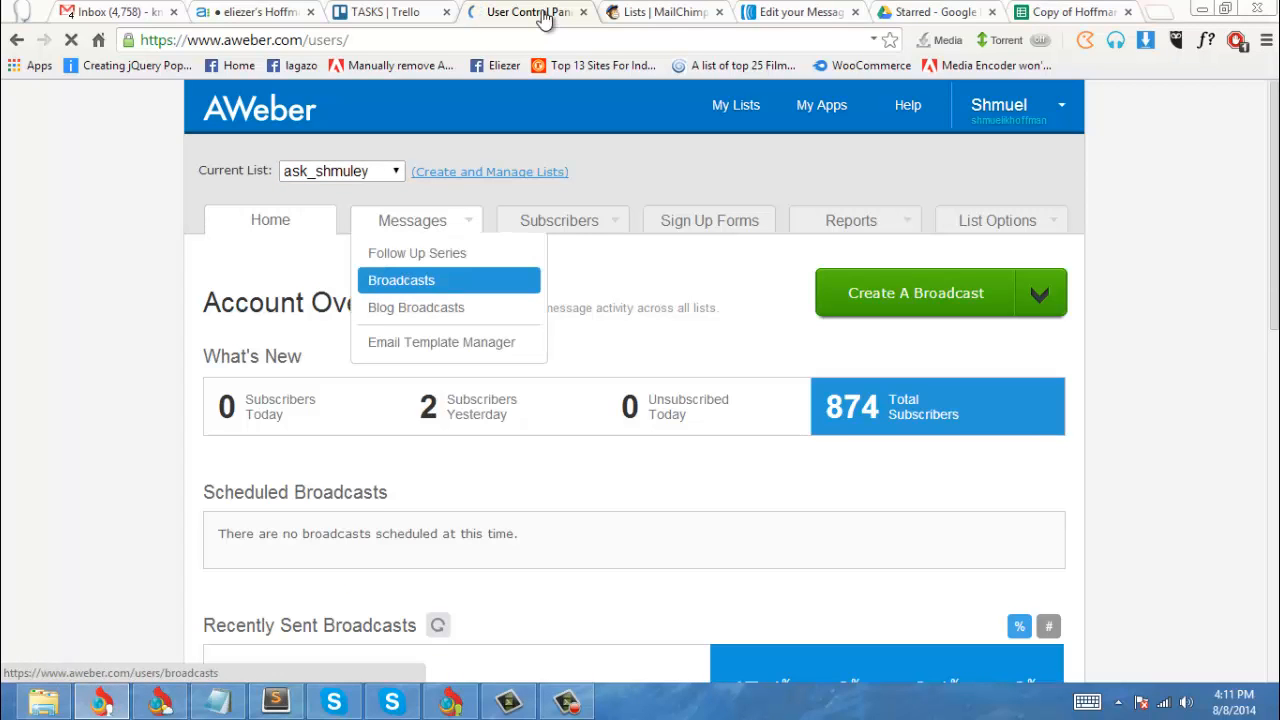
{"action": "left_click", "coordinate": [401, 280]}
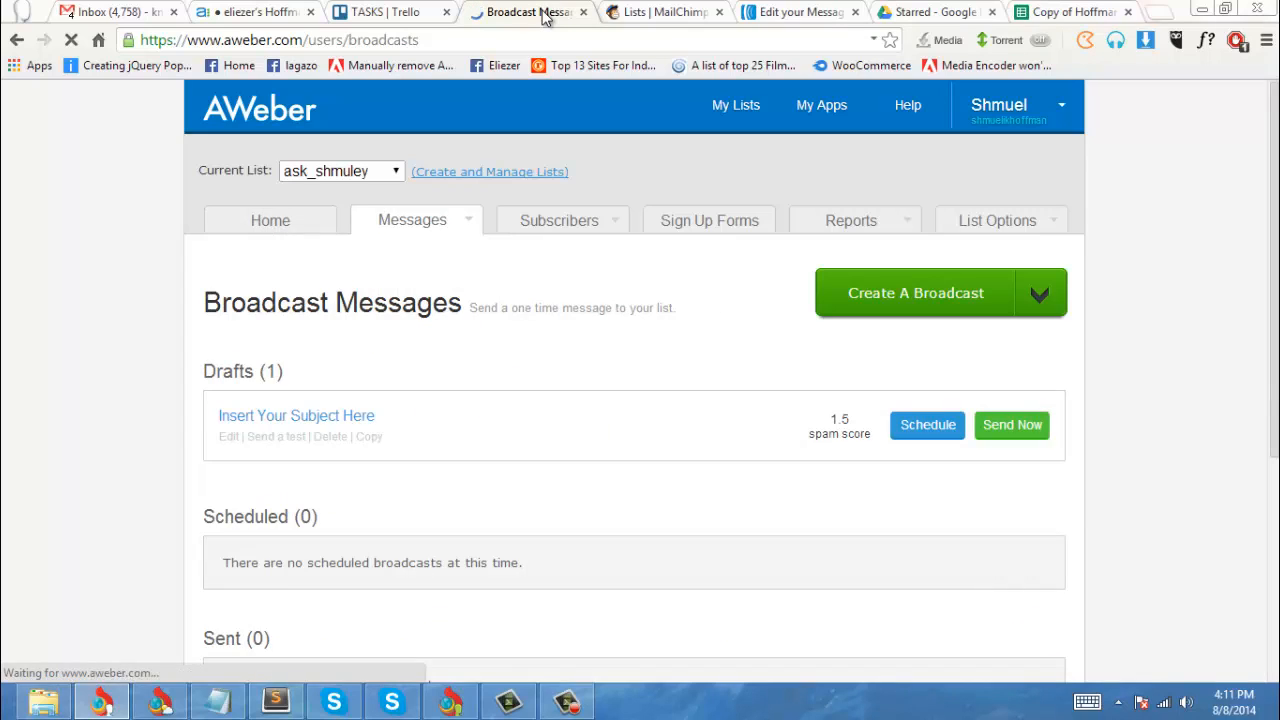
Step: Examine the draft, scheduled and sent broadcasts of the ask_shmuley list
{"action": "scroll", "coordinate": [634, 380], "scroll_direction": "down", "scroll_amount": 2}
{"action": "scroll", "coordinate": [634, 380], "scroll_direction": "up", "scroll_amount": 2}
{"action": "scroll", "coordinate": [634, 380], "scroll_direction": "down", "scroll_amount": 2}
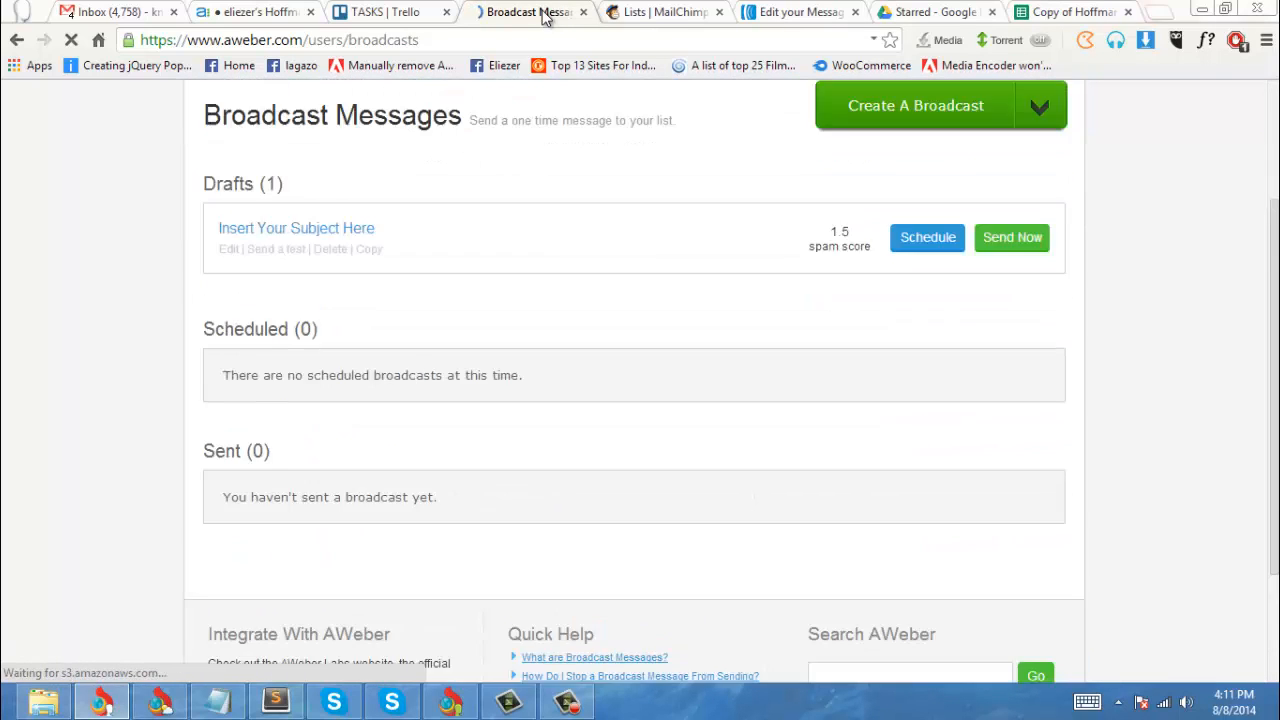
{"action": "scroll", "coordinate": [634, 380], "scroll_direction": "up", "scroll_amount": 1}
{"action": "scroll", "coordinate": [634, 380], "scroll_direction": "down", "scroll_amount": 1}
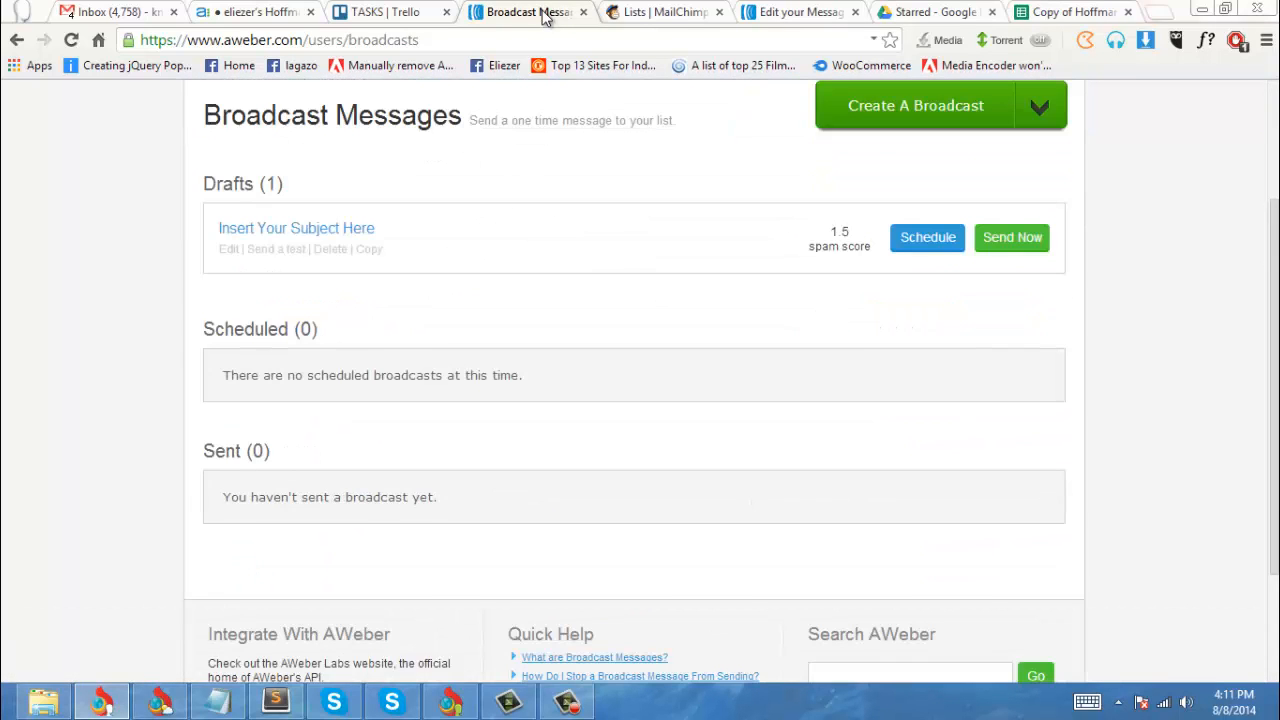
{"action": "left_click_drag", "start_coordinate": [215, 451], "coordinate": [270, 451]}
{"action": "left_click", "coordinate": [264, 451]}
{"action": "mouse_move", "coordinate": [234, 329]}
{"action": "left_mouse_down"}
{"action": "mouse_move", "coordinate": [289, 329]}
{"action": "mouse_move", "coordinate": [234, 329]}
{"action": "left_mouse_up"}
{"action": "left_click_drag", "start_coordinate": [318, 329], "coordinate": [295, 329]}
{"action": "left_click", "coordinate": [318, 329]}
{"action": "scroll", "coordinate": [318, 329], "scroll_direction": "up", "scroll_amount": 2}
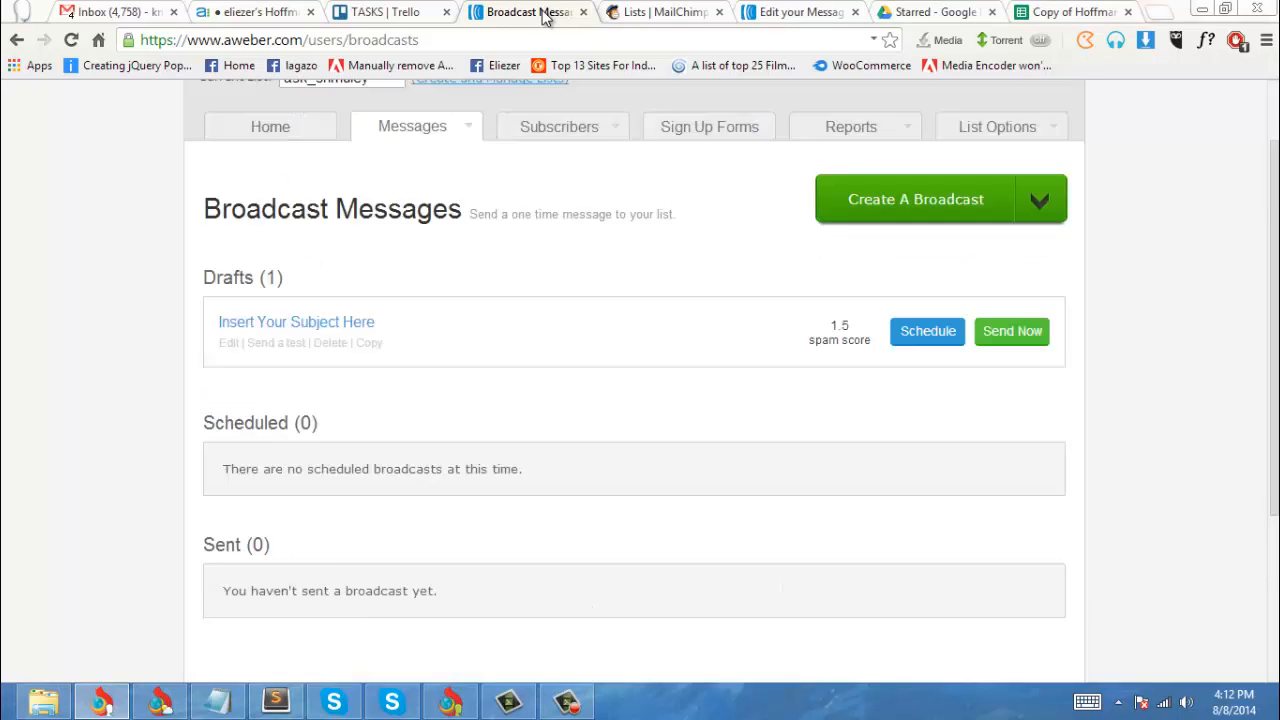
Step: Open the ask_shmuley follow-up series and its "Thank you" message for editing
{"action": "mouse_move", "coordinate": [412, 220]}
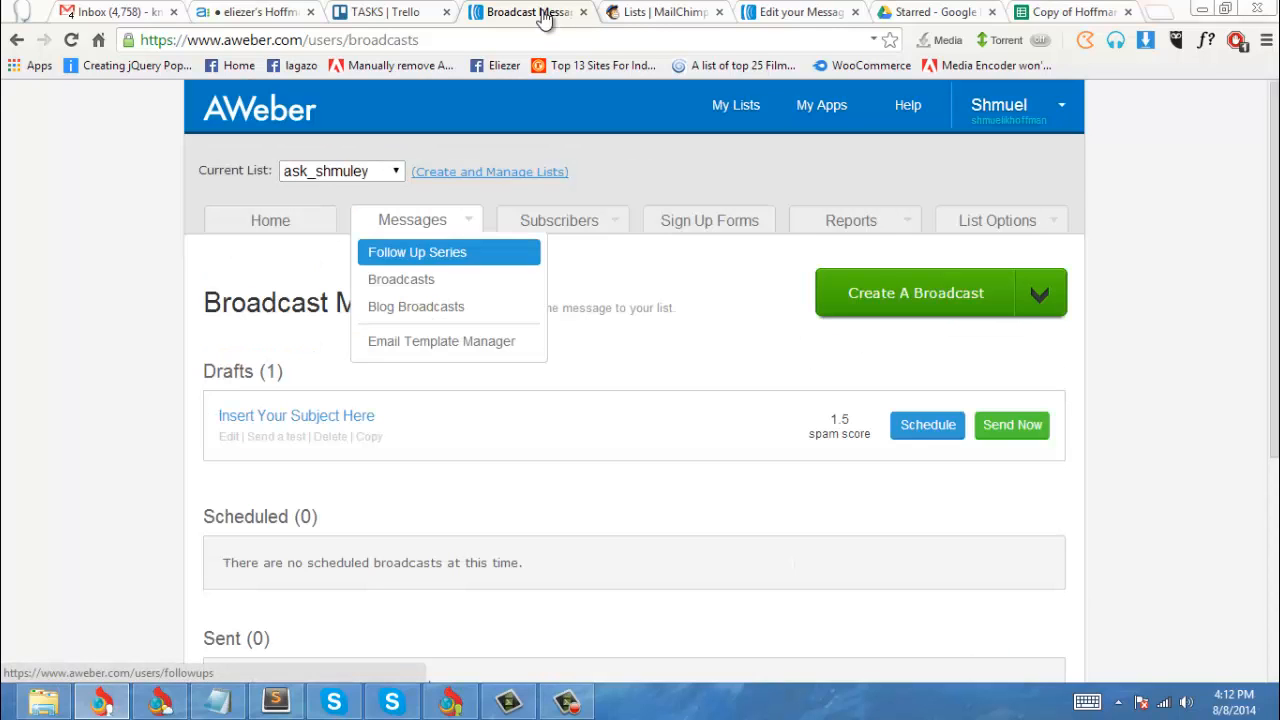
{"action": "left_click", "coordinate": [417, 252]}
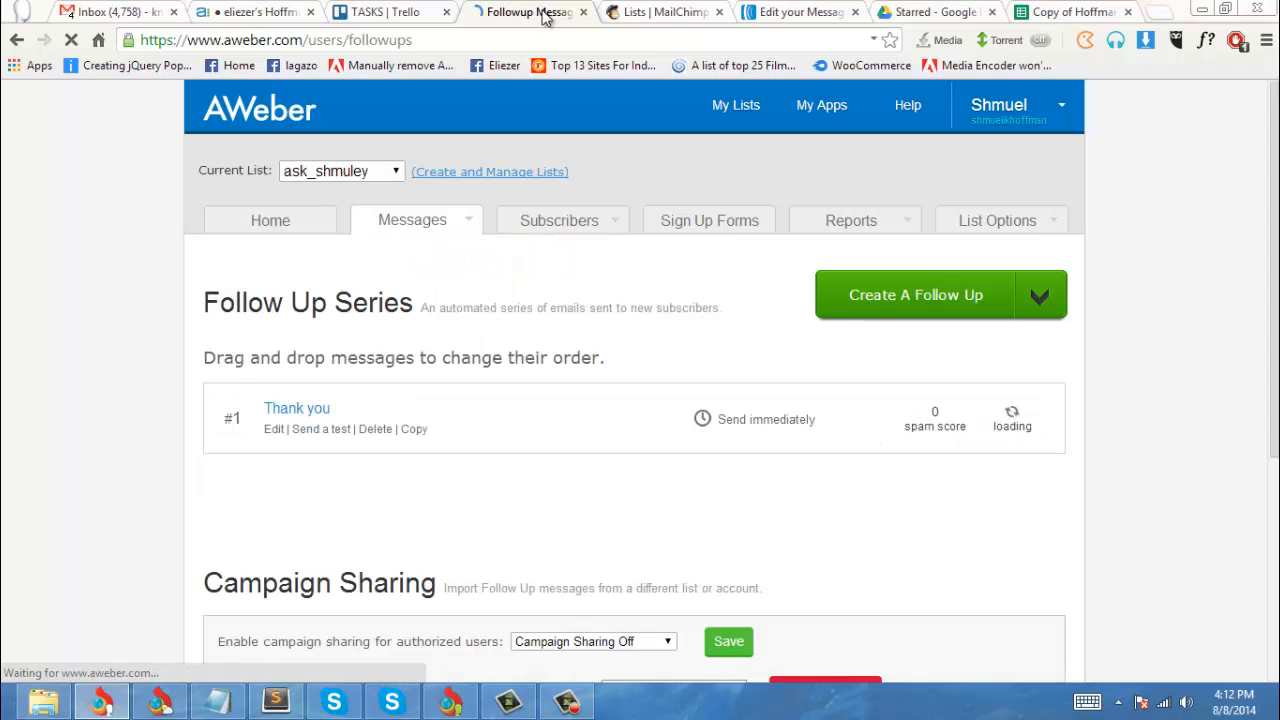
{"action": "scroll", "coordinate": [634, 380], "scroll_direction": "down", "scroll_amount": 3}
{"action": "scroll", "coordinate": [273, 428], "scroll_direction": "up", "scroll_amount": 3}
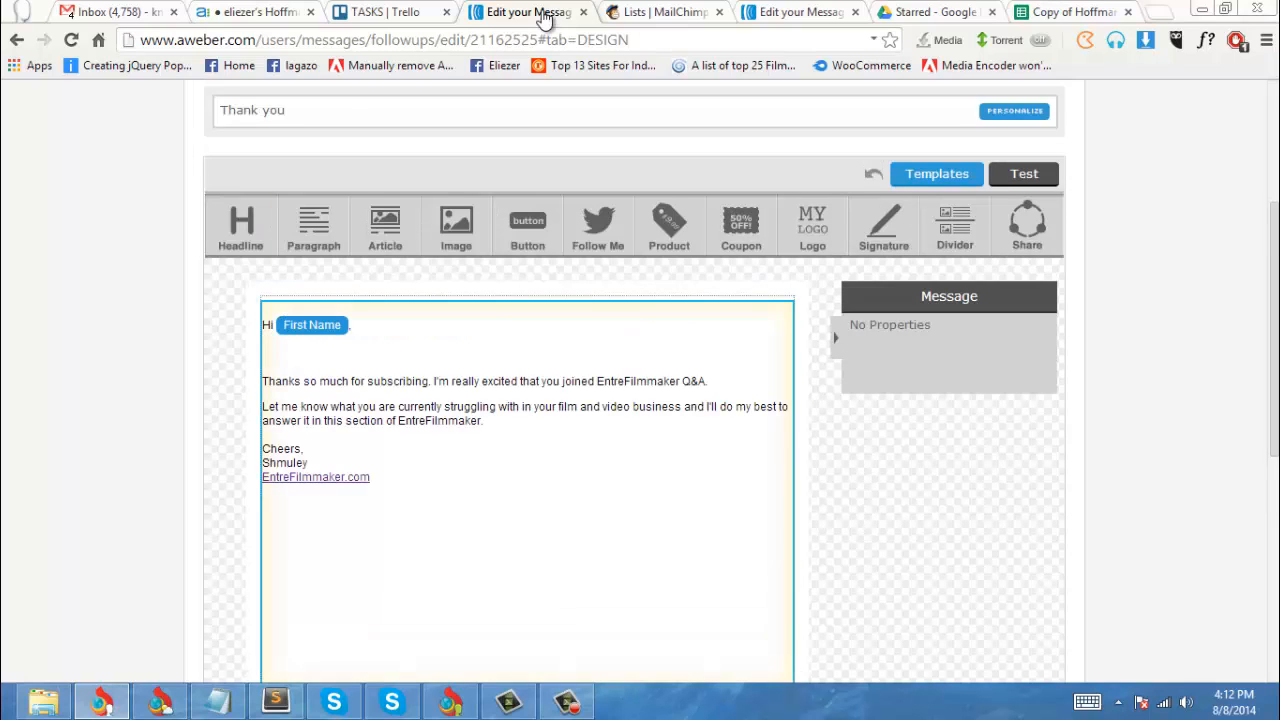
Step: Open the Campaigns page in MailChimp, comparing it with the Broadcasts option in AWeber
{"action": "key", "text": "ctrl+Tab"}
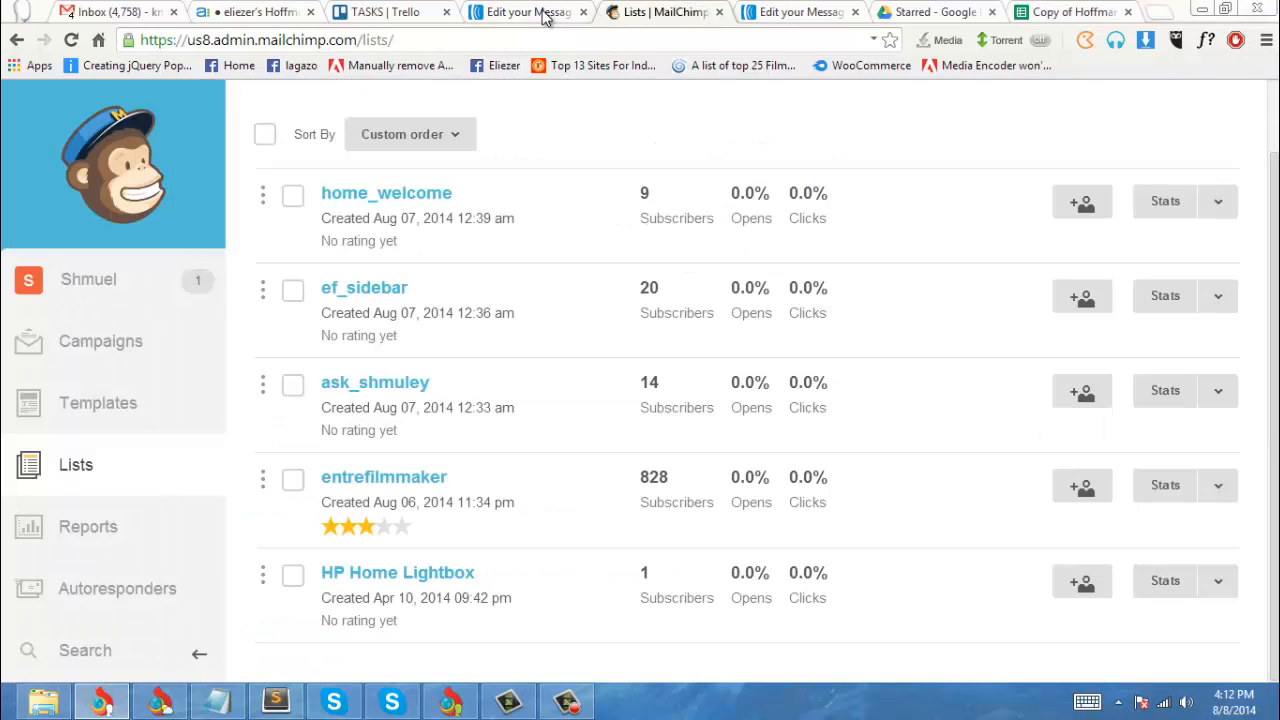
{"action": "key", "text": "ctrl+shift+Tab"}
{"action": "key", "text": "ctrl+Tab"}
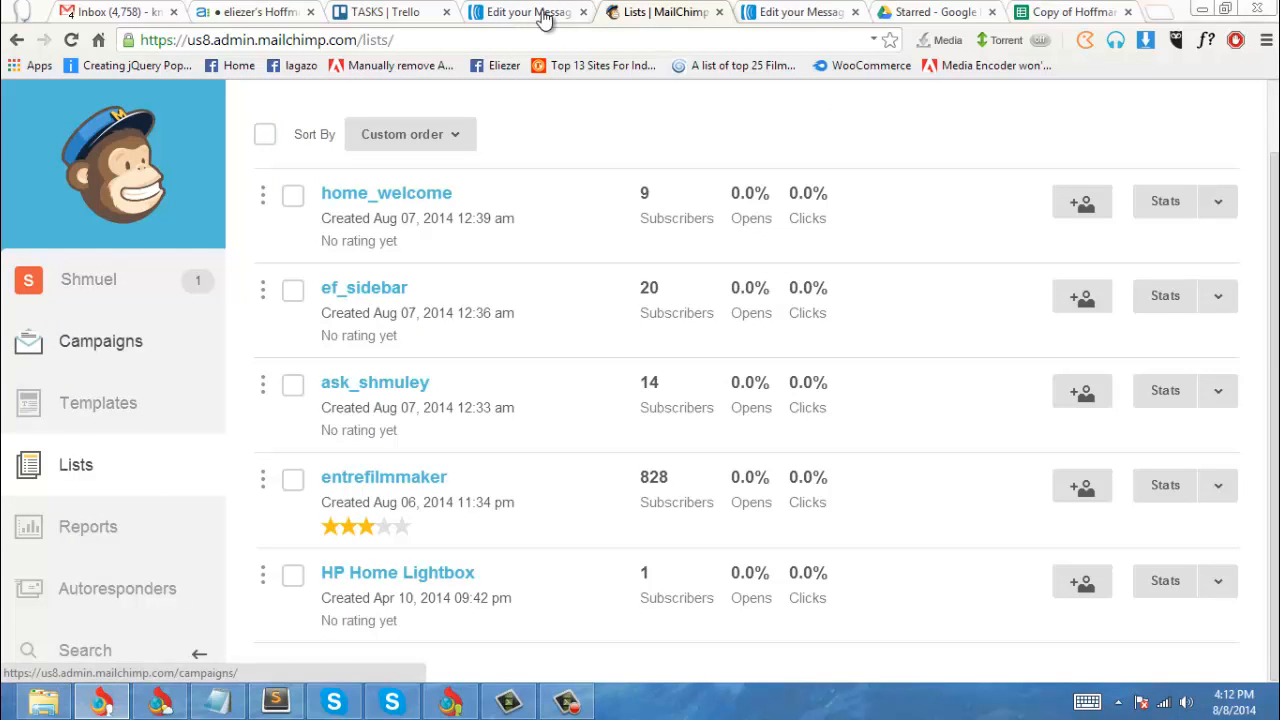
{"action": "key", "text": "Return"}
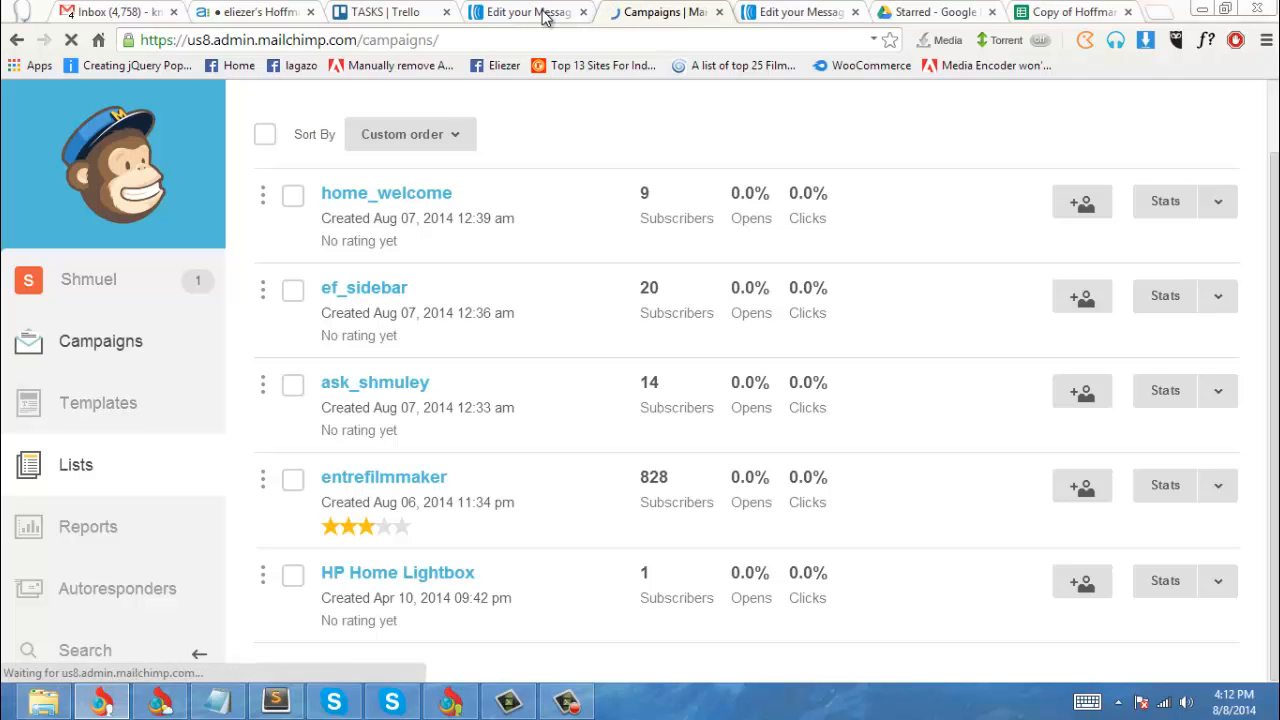
{"action": "left_click", "coordinate": [545, 18]}
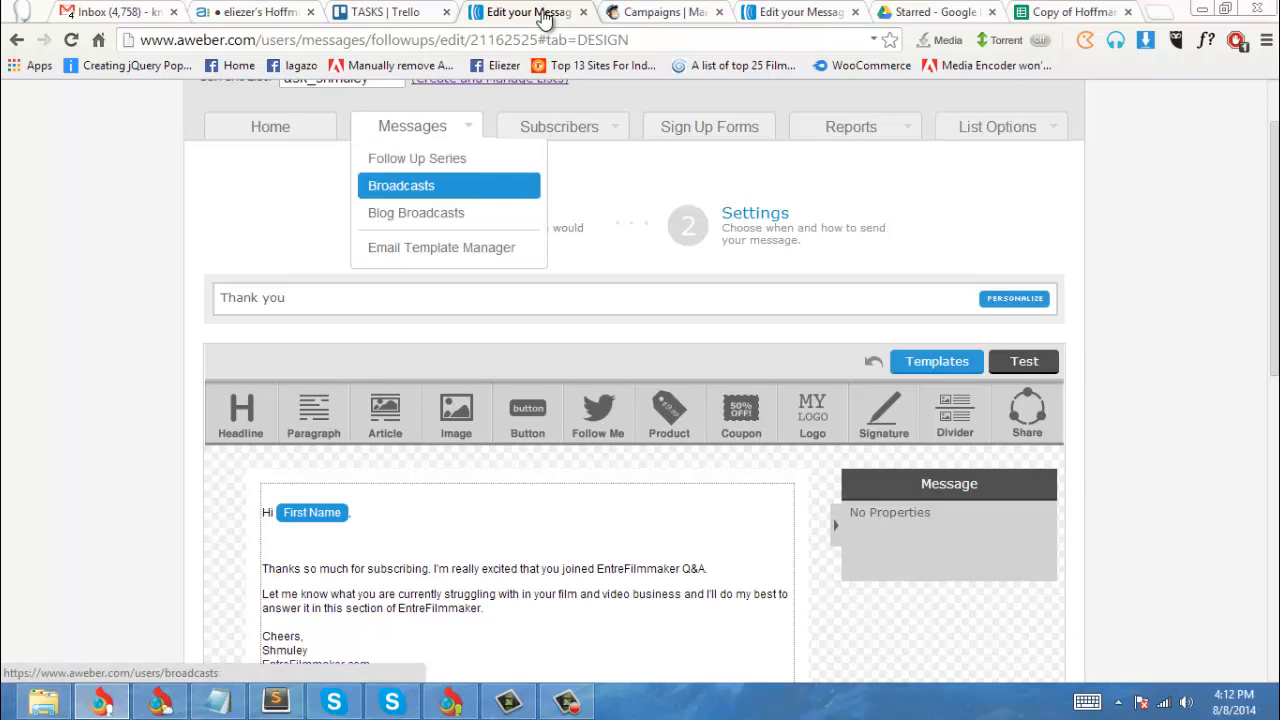
{"action": "key", "text": "ctrl+Tab"}
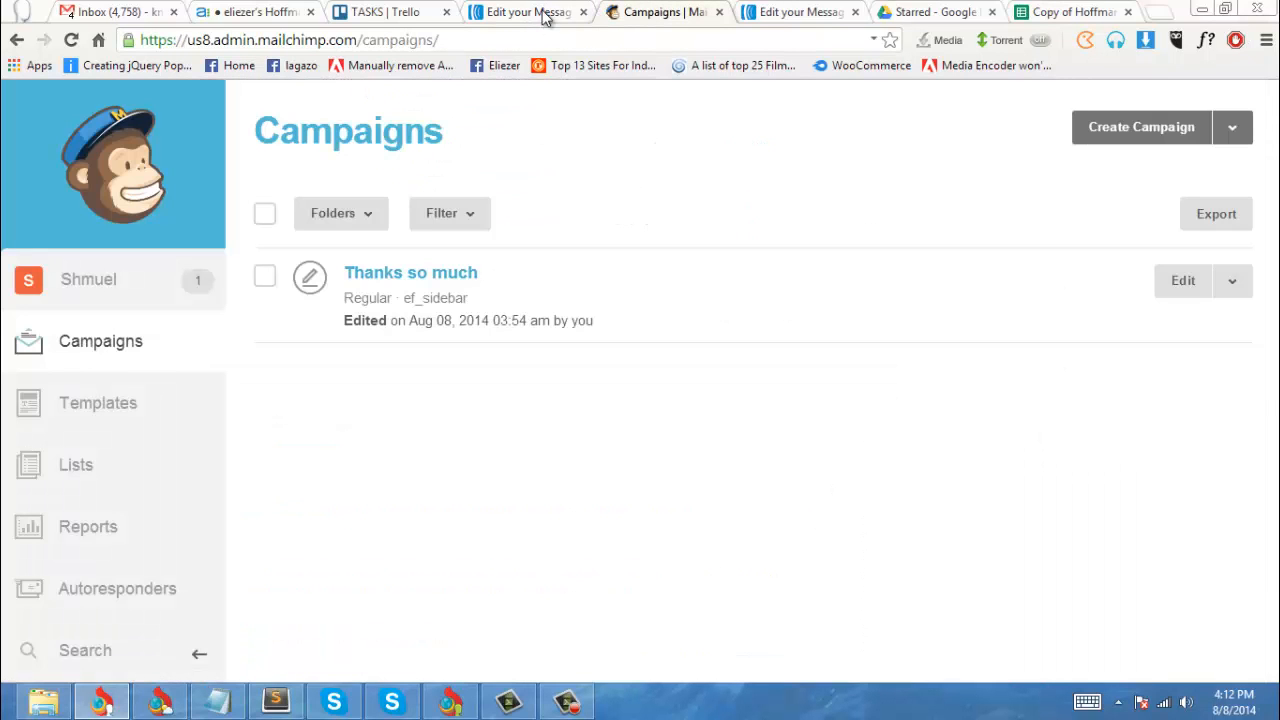
Step: Check which list the existing "Thanks so much" campaign is assigned to and return to the AWeber message
{"action": "left_click_drag", "start_coordinate": [468, 297], "coordinate": [403, 297]}
{"action": "left_click", "coordinate": [545, 18]}
{"action": "left_click_drag", "start_coordinate": [468, 298], "coordinate": [418, 319]}
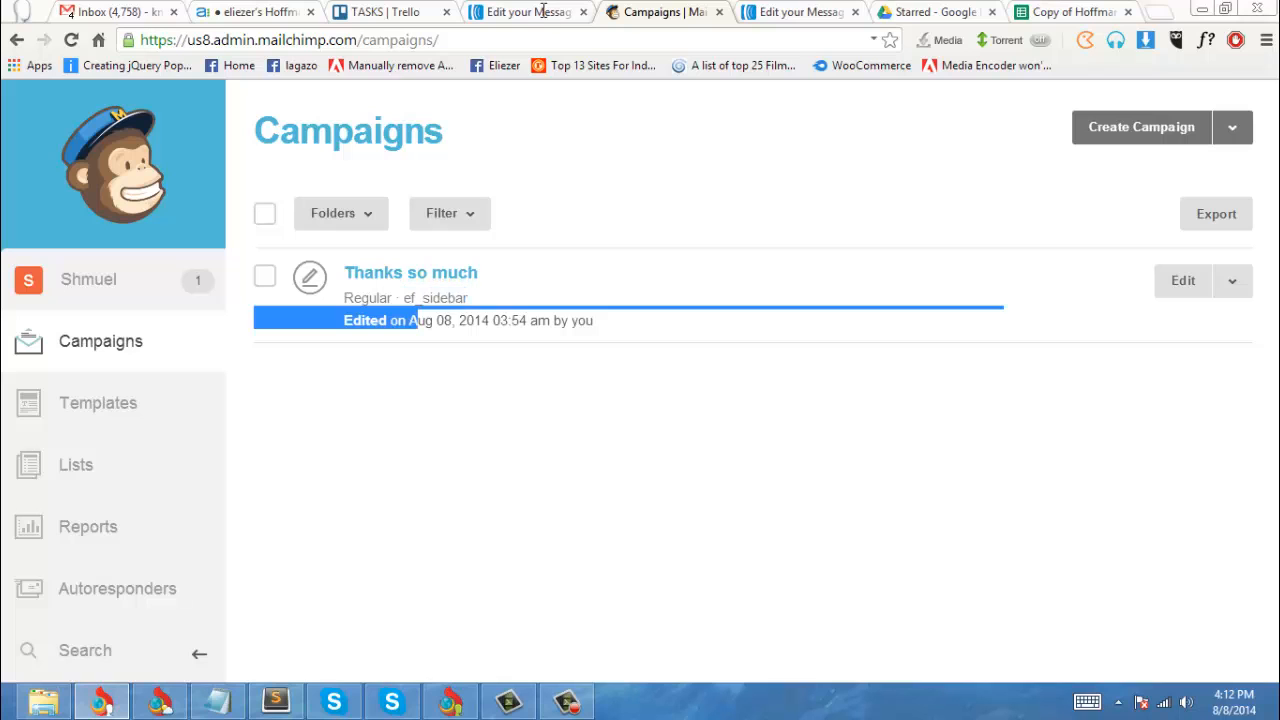
{"action": "left_click", "coordinate": [545, 18]}
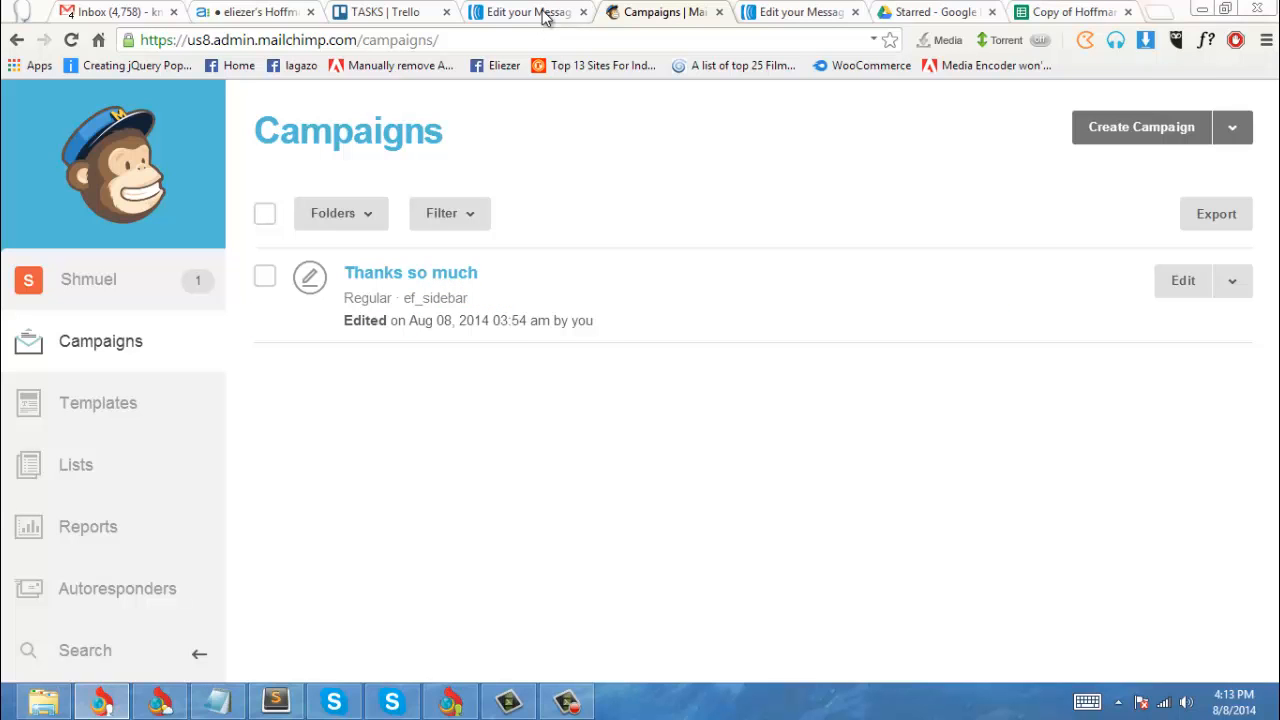
{"action": "left_click", "coordinate": [545, 18]}
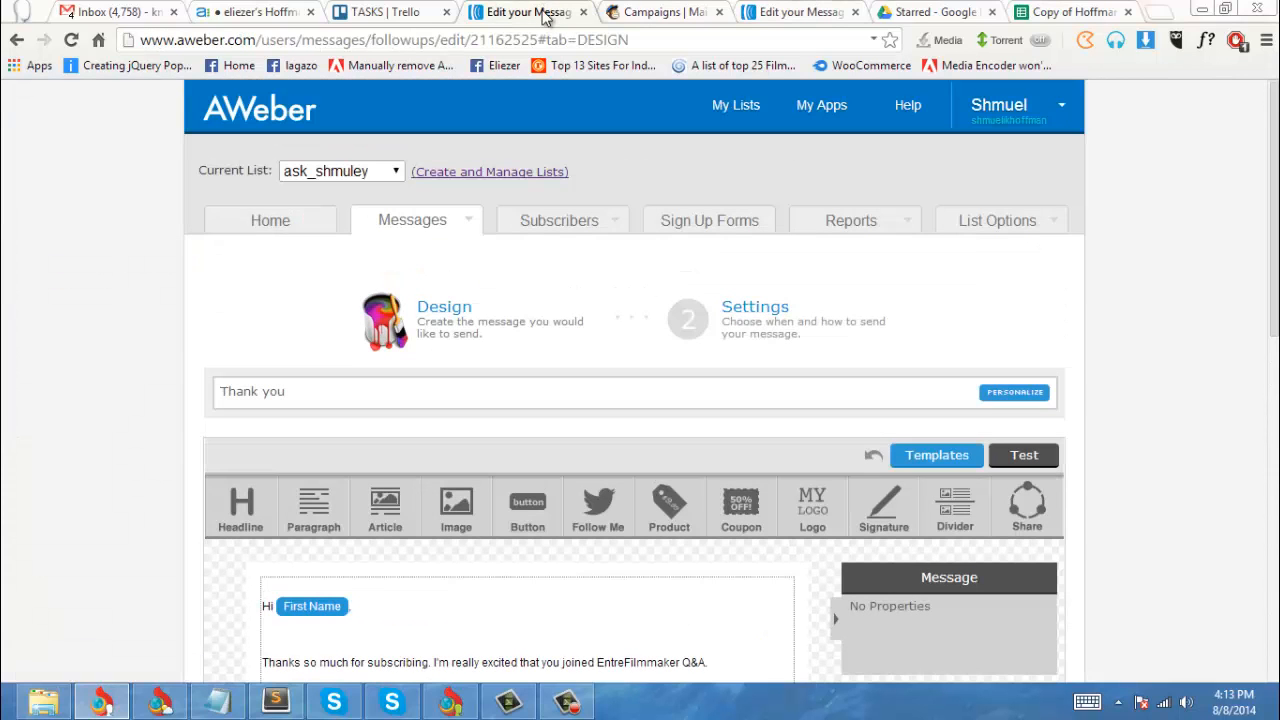
Step: Create a Regular ol' Campaign in MailChimp for the entire ask_shmuley list and continue to its setup
{"action": "left_click", "coordinate": [662, 13]}
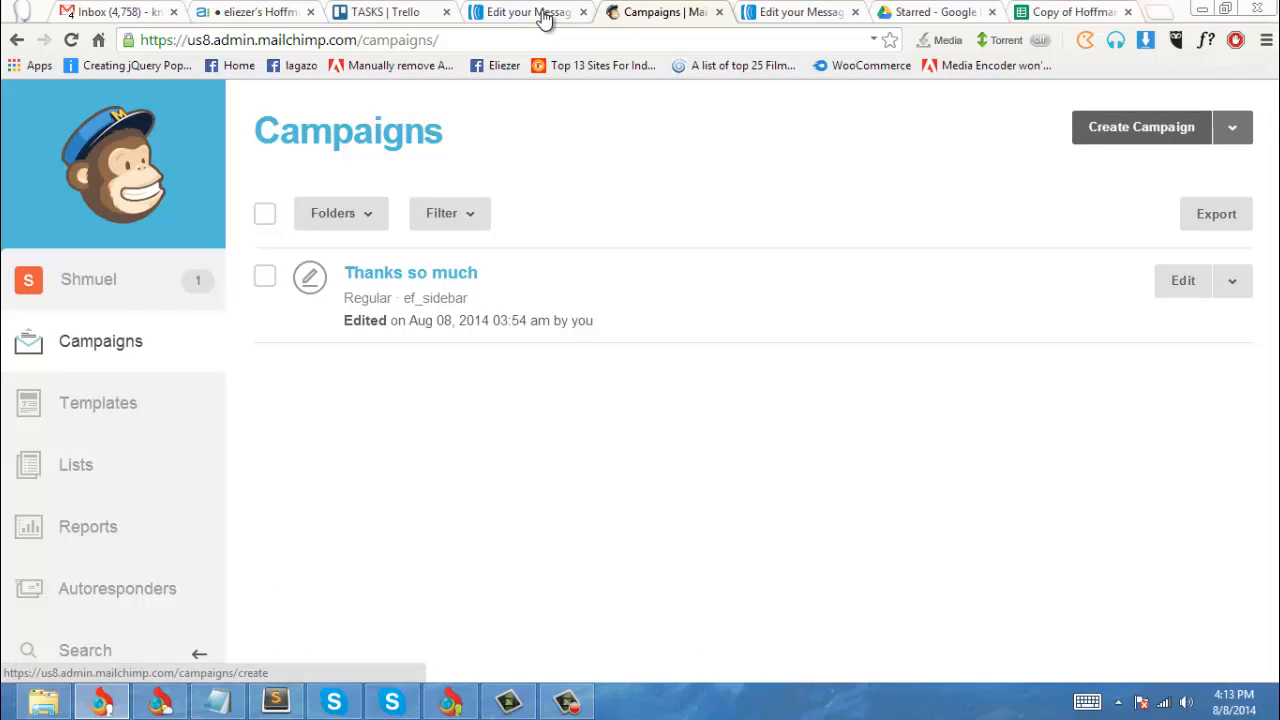
{"action": "left_click", "coordinate": [1141, 127]}
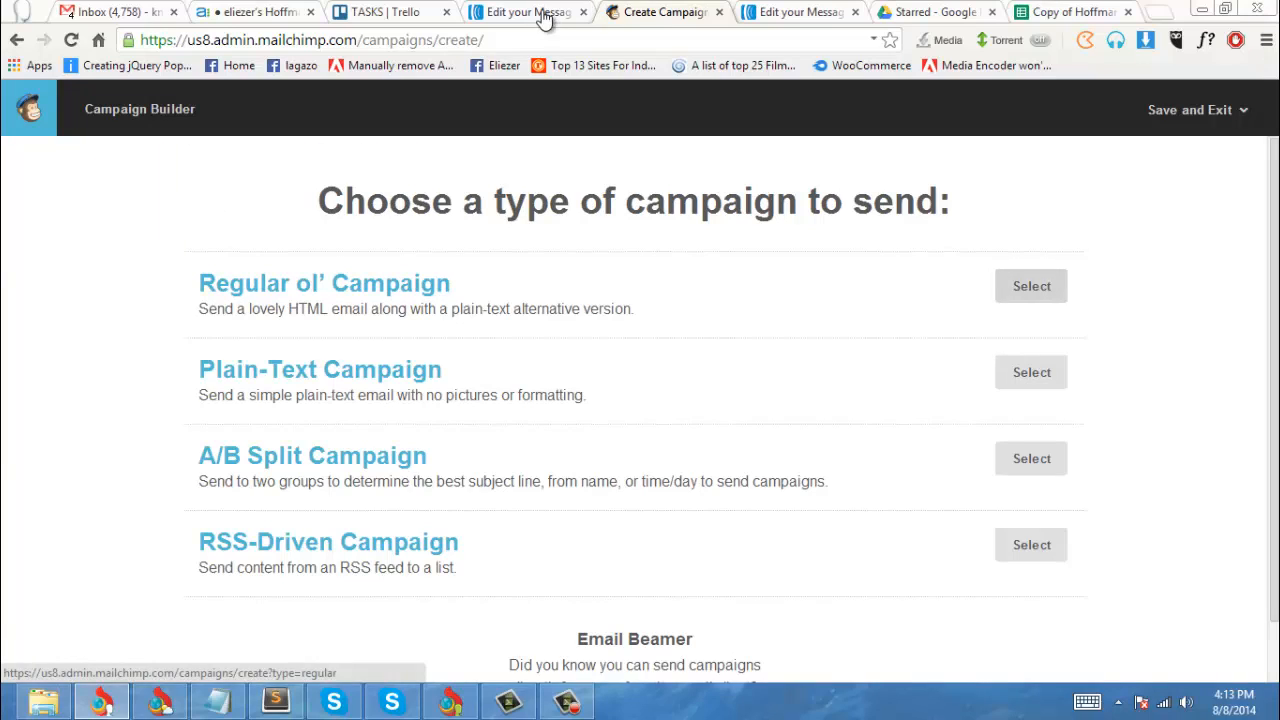
{"action": "left_click", "coordinate": [1031, 286]}
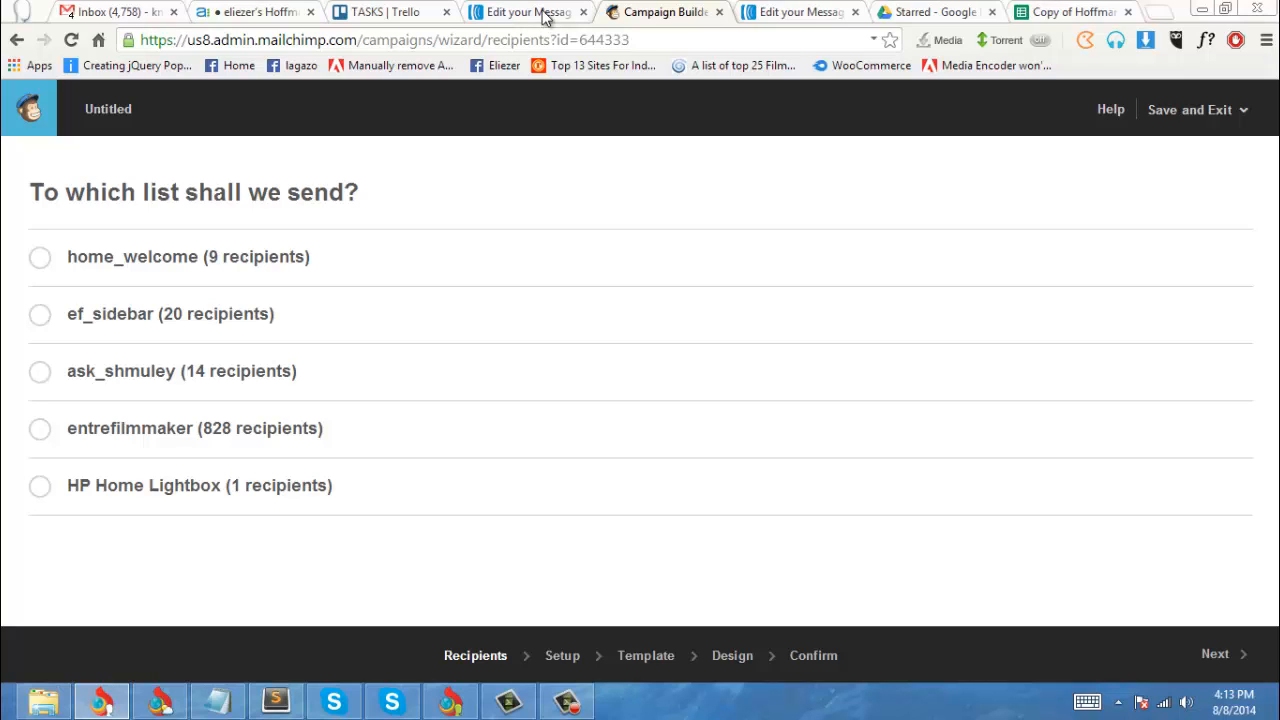
{"action": "left_click", "coordinate": [40, 372]}
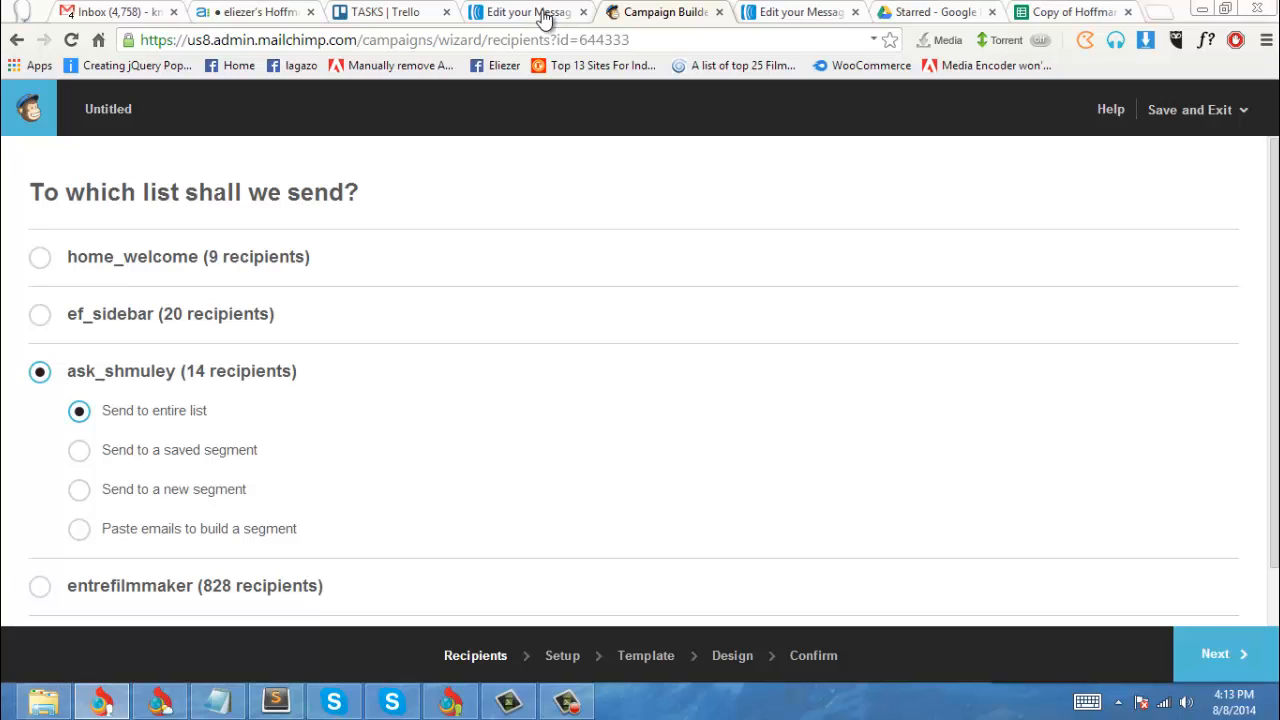
{"action": "left_click", "coordinate": [1222, 654]}
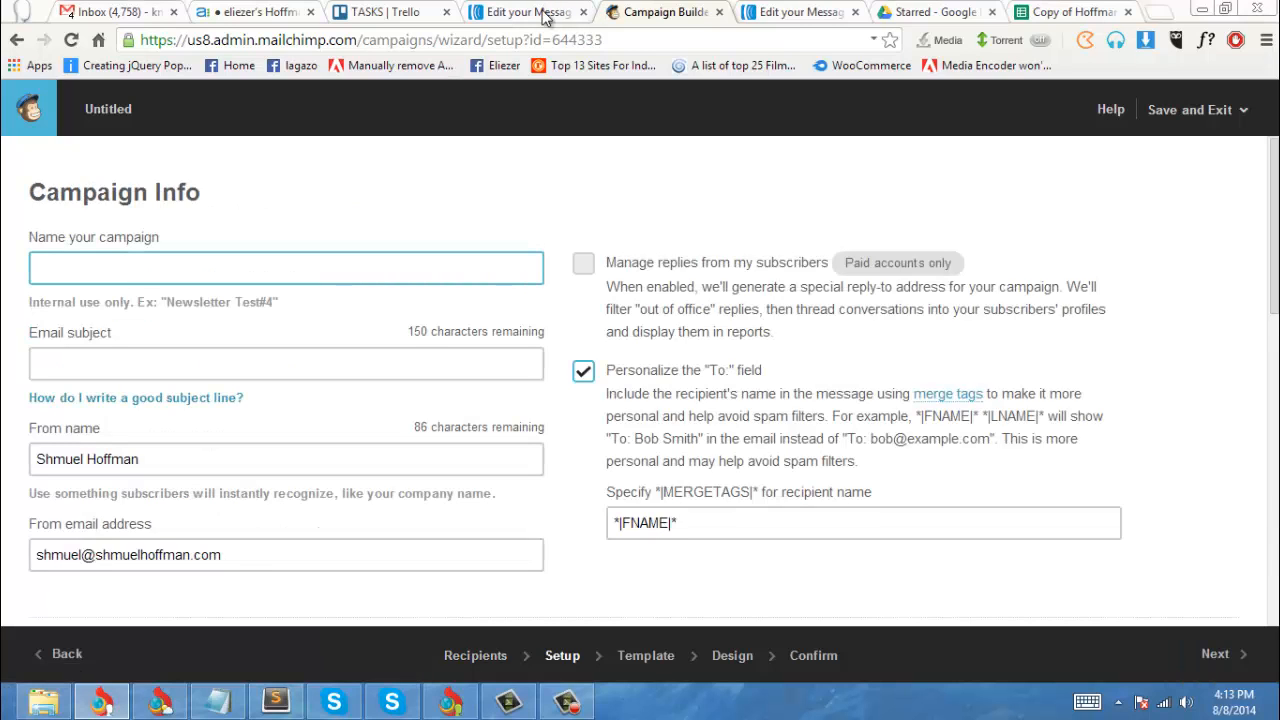
Step: Copy the subject "Thank you" from the AWeber follow-up message into the MailChimp campaign name
{"action": "left_click", "coordinate": [545, 18]}
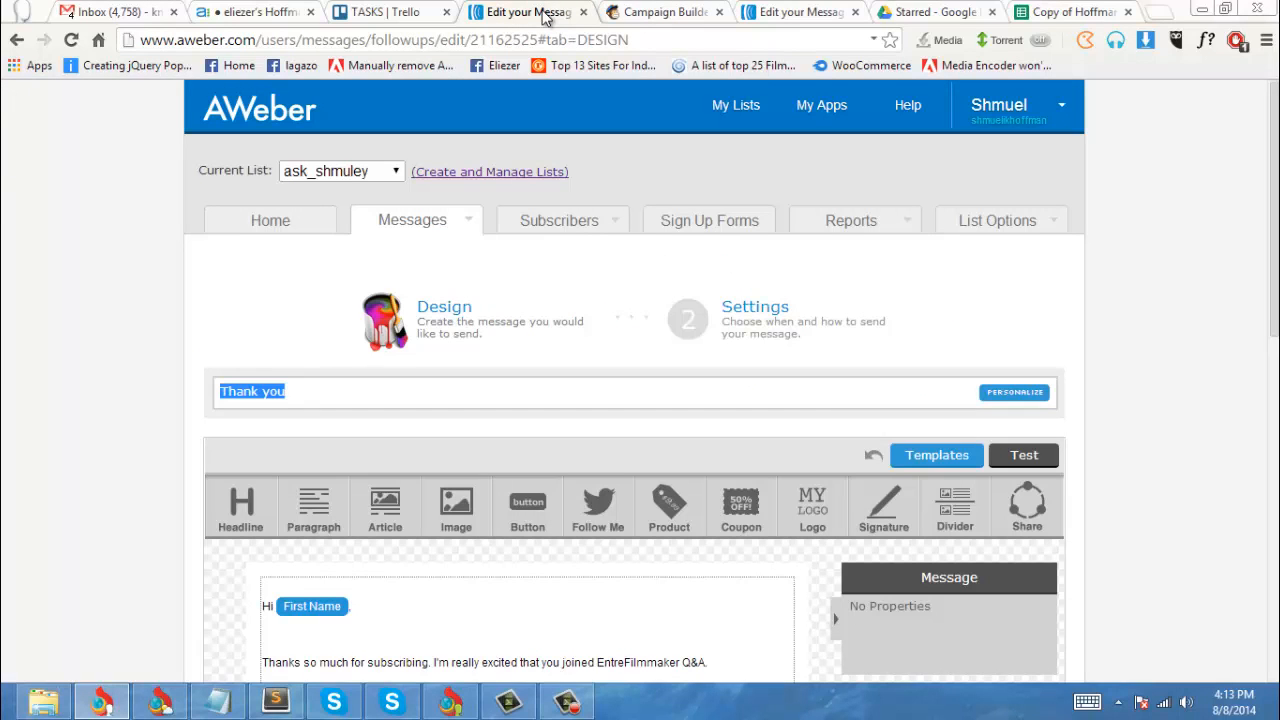
{"action": "key", "text": "ctrl+c"}
{"action": "key", "text": "ctrl+Tab"}
{"action": "key", "text": "ctrl+v"}
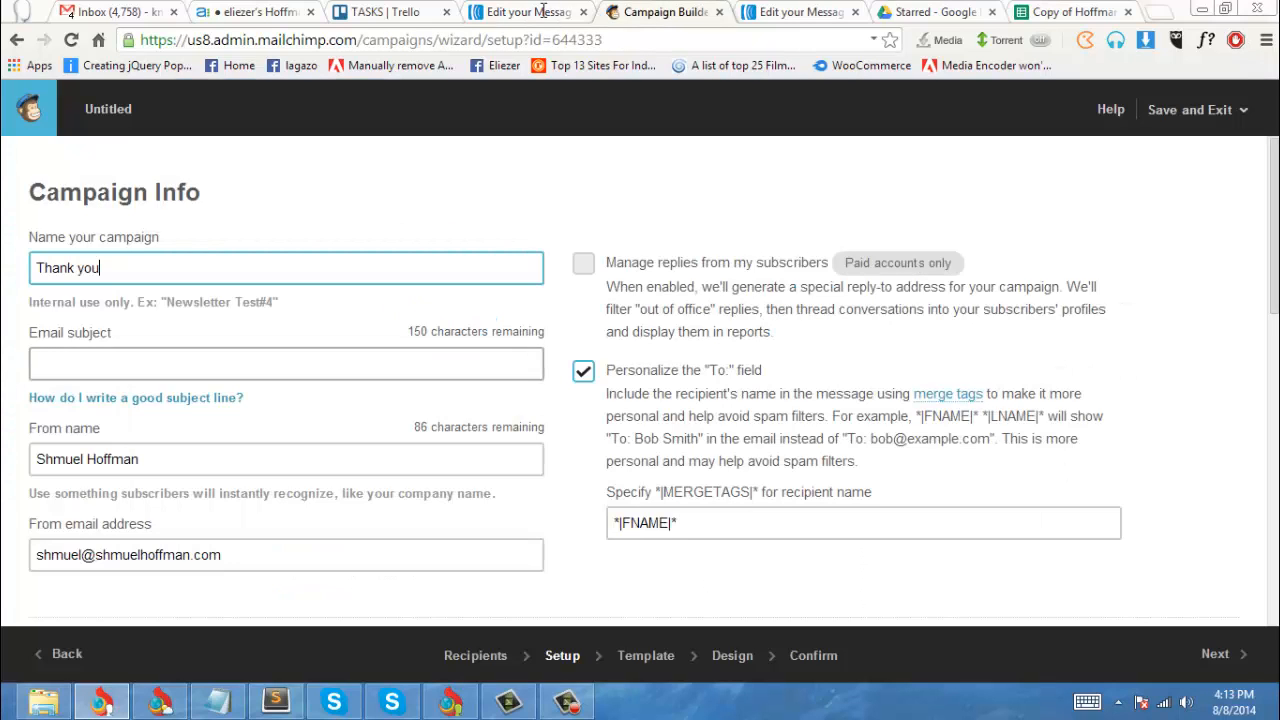
Step: Fill in the campaign's email subject with the copied "Thank you" and compare it with the AWeber follow-up message
{"action": "key", "text": "Tab"}
{"action": "key", "text": "ctrl+v"}
{"action": "left_click", "coordinate": [545, 14]}
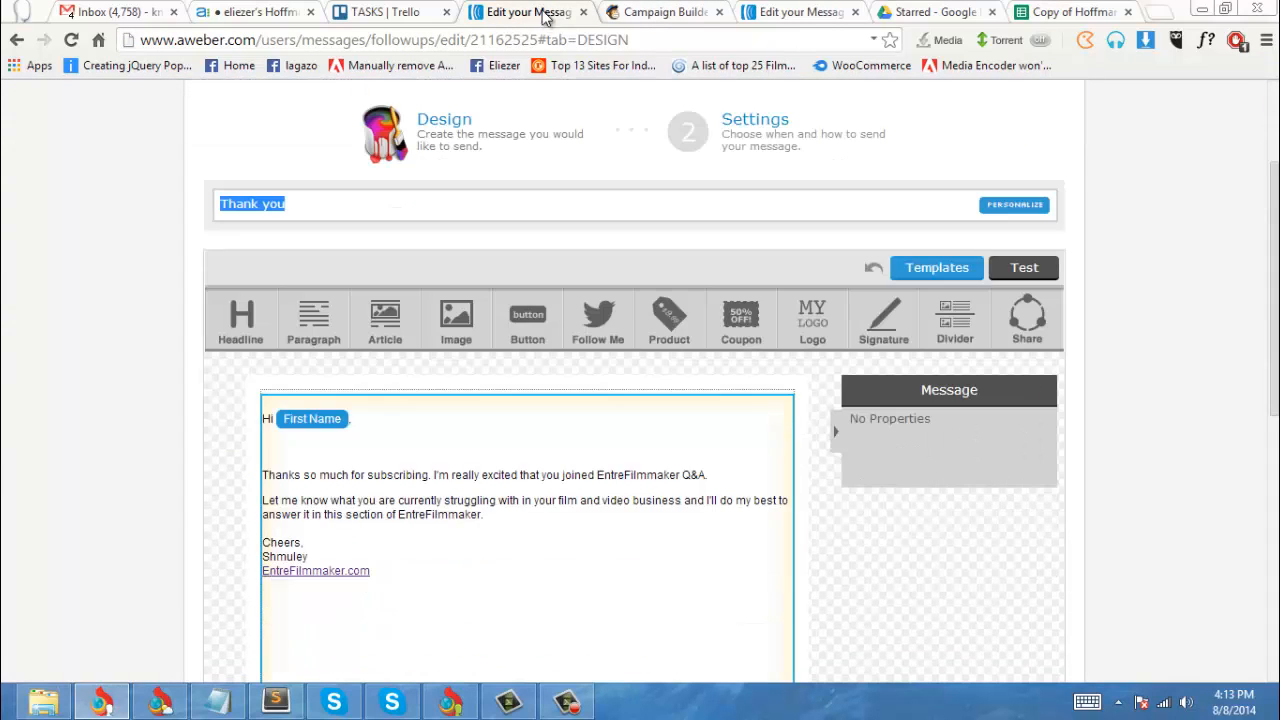
{"action": "key", "text": "ctrl+Tab"}
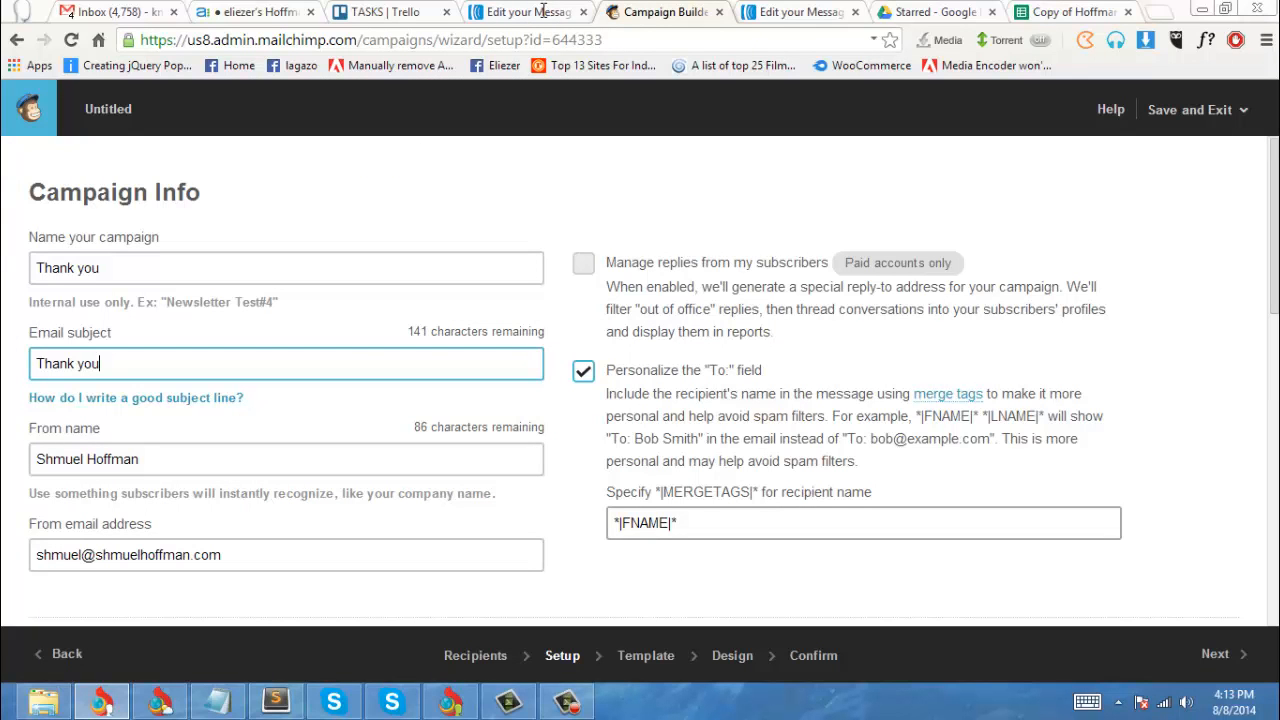
Step: Copy the recipient-name merge tag *|FNAME|* from the campaign setup into the open Notepad notes
{"action": "key", "text": "Tab"}
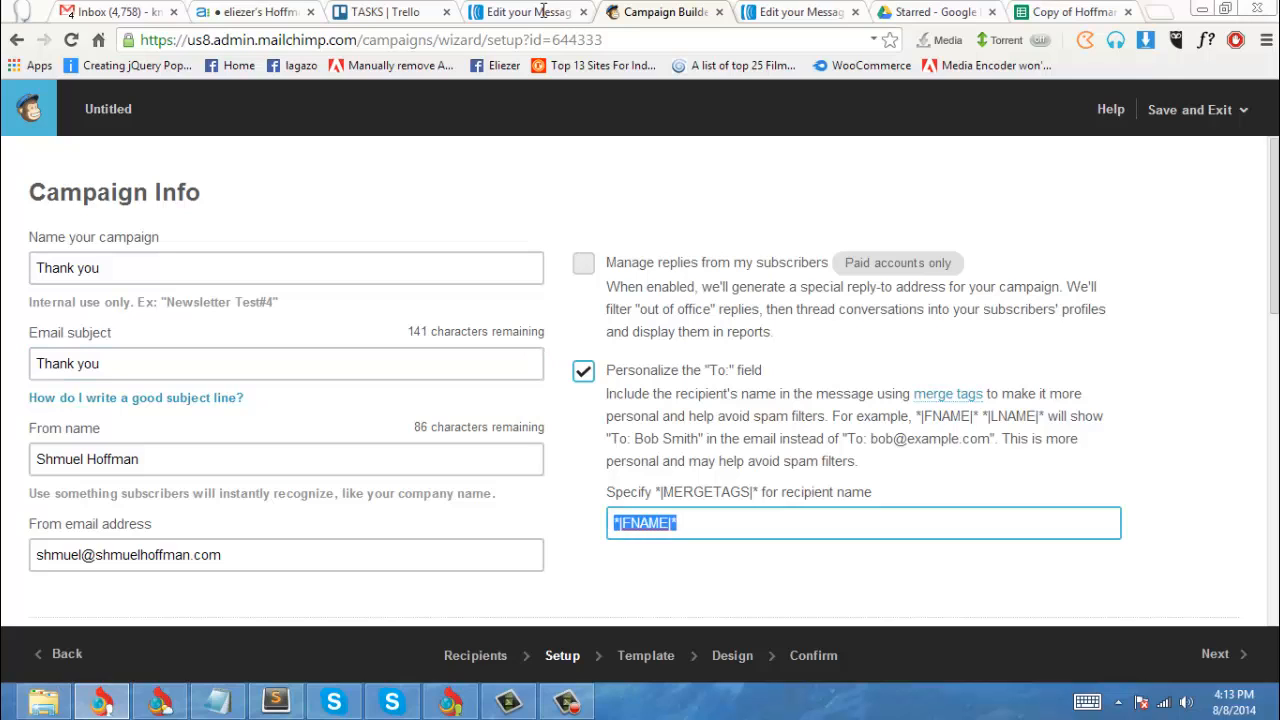
{"action": "key", "text": "Down"}
{"action": "key", "text": "ctrl+a"}
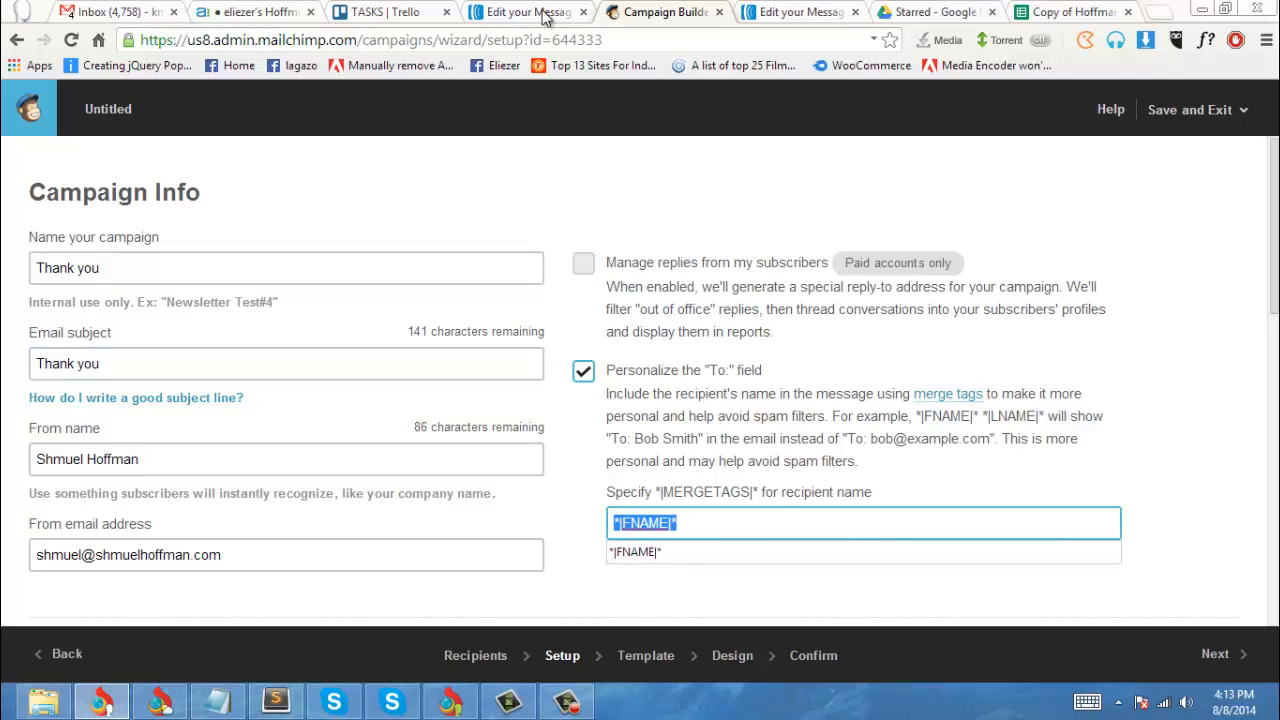
{"action": "key", "text": "alt+Tab"}
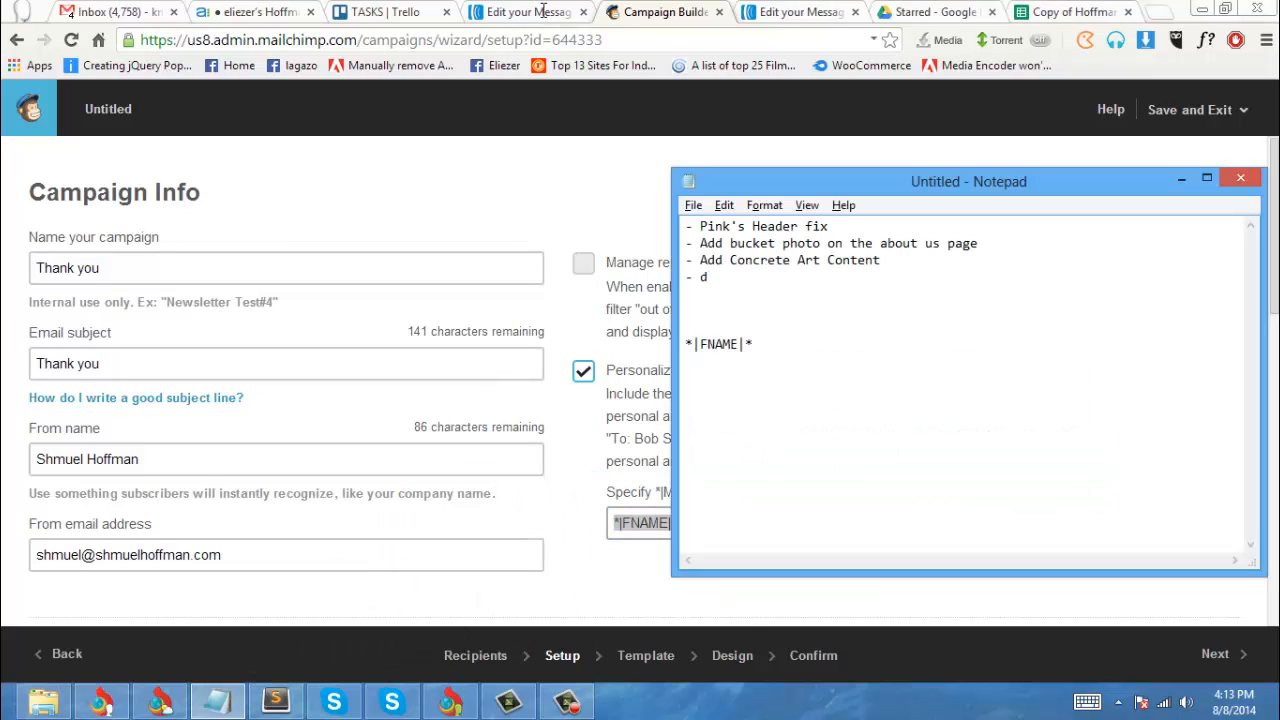
{"action": "key", "text": "ctrl+End"}
{"action": "key", "text": "shift+Home"}
{"action": "key", "text": "ctrl+v"}
{"action": "key", "text": "shift+Home"}
{"action": "key", "text": "End"}
Step: Check the AWeber message, continue from the MailChimp campaign setup, and select the basic 1 Column template
{"action": "left_click", "coordinate": [545, 18]}
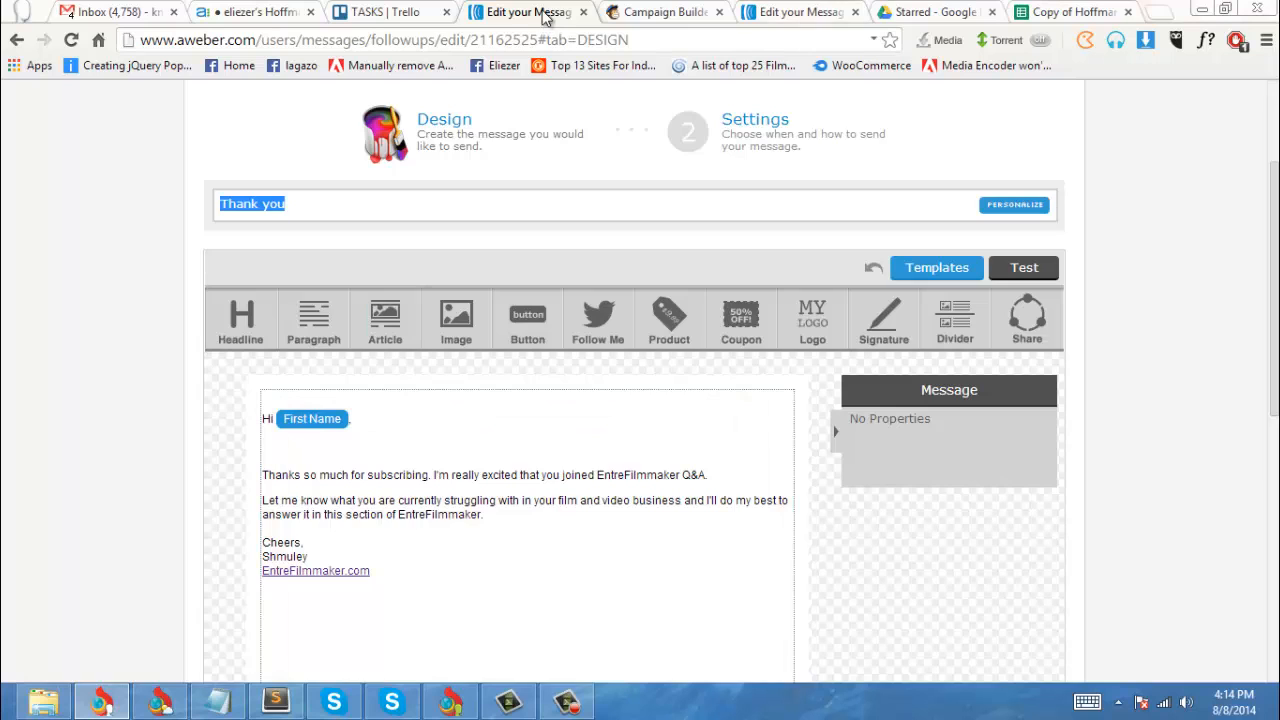
{"action": "key", "text": "ctrl+Tab"}
{"action": "key", "text": "ctrl+Tab"}
{"action": "key", "text": "ctrl+shift+Tab"}
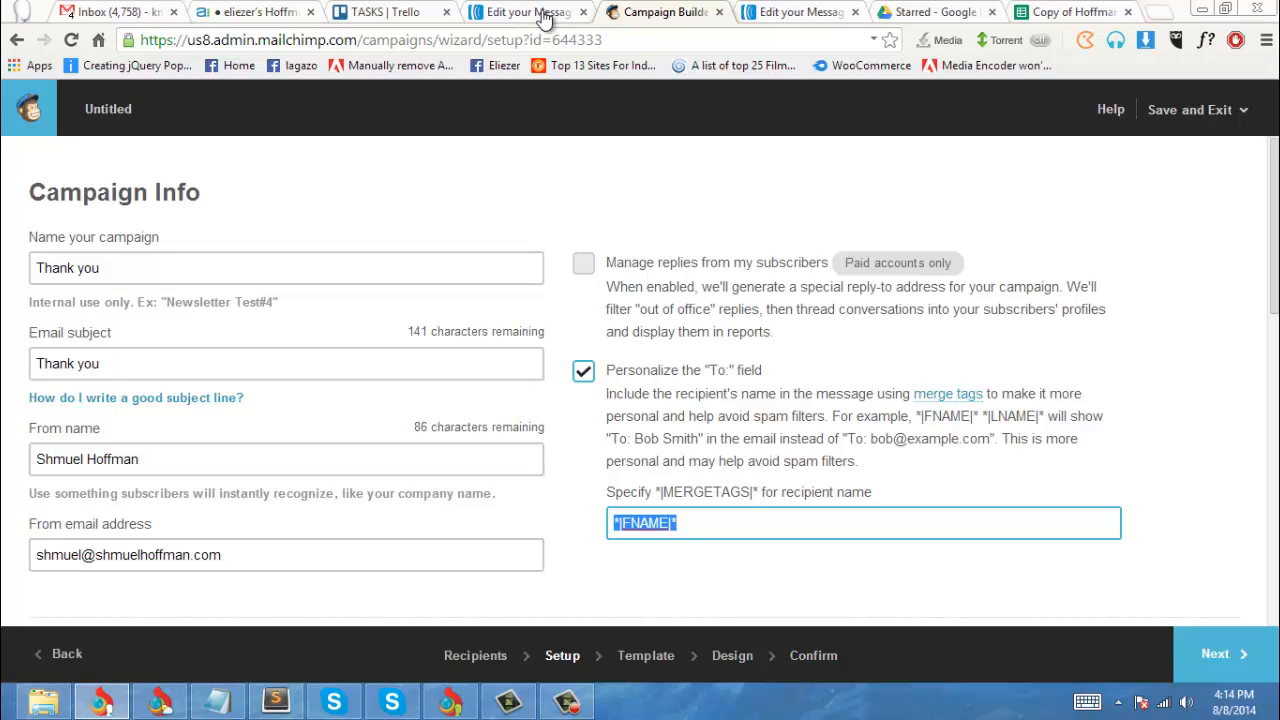
{"action": "key", "text": "Tab"}
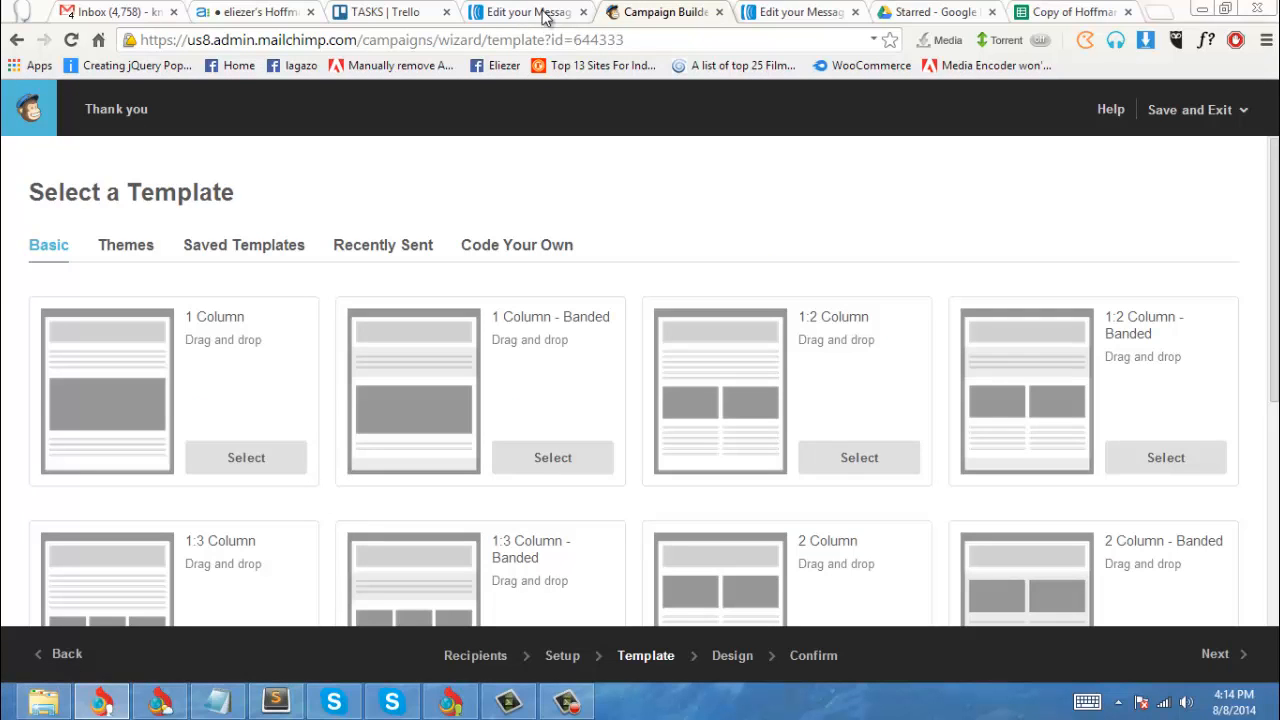
{"action": "left_click", "coordinate": [246, 458]}
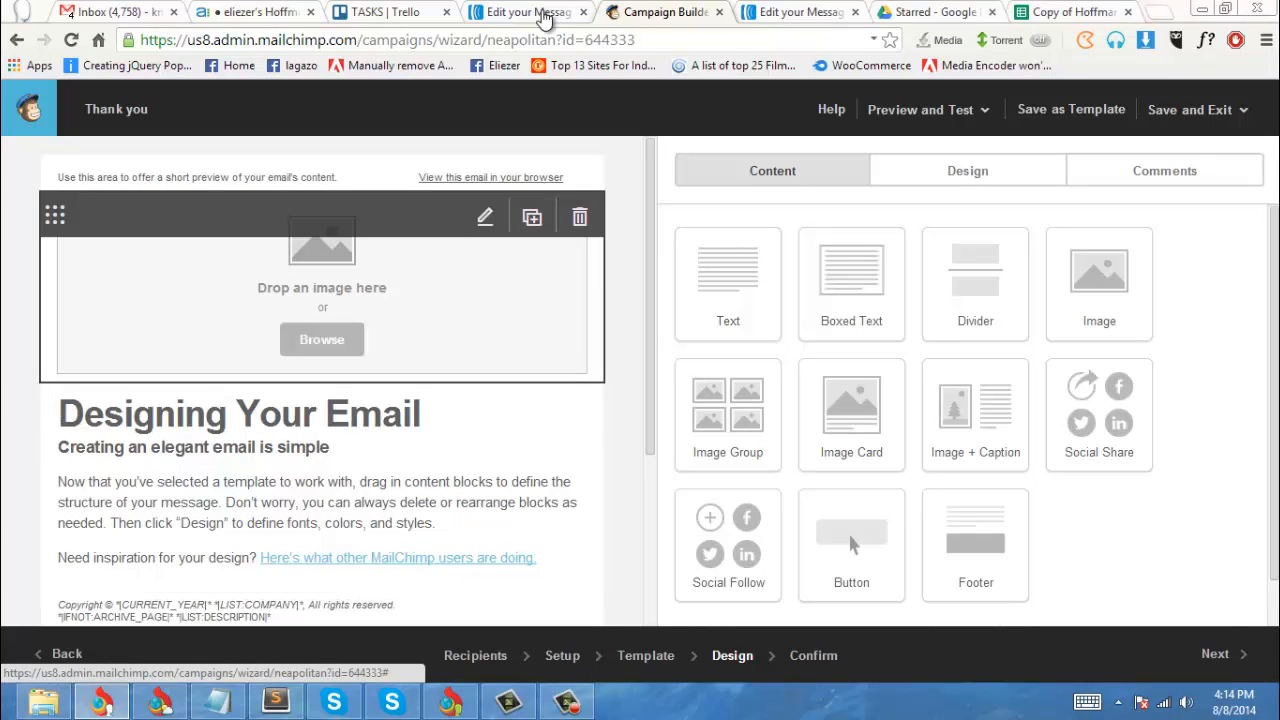
Step: Compare the layout with the AWeber message and delete the template's image block and footer block
{"action": "left_click", "coordinate": [542, 15]}
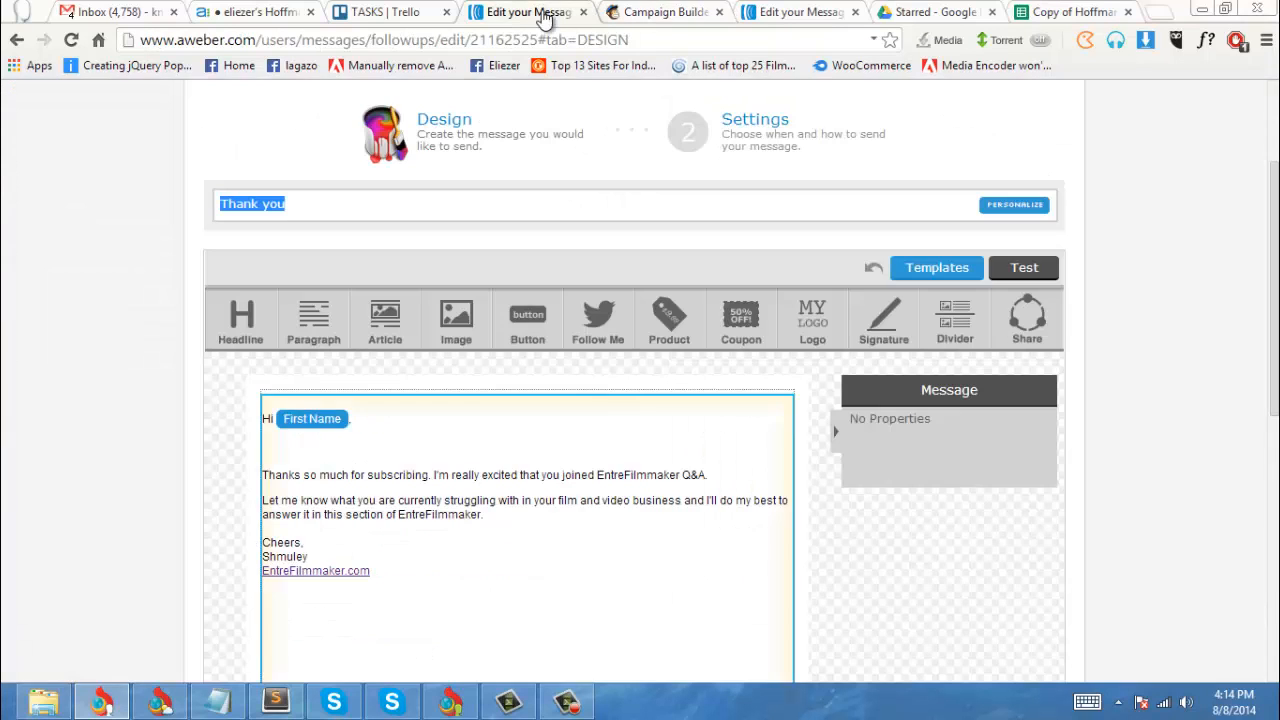
{"action": "key", "text": "ctrl+Tab"}
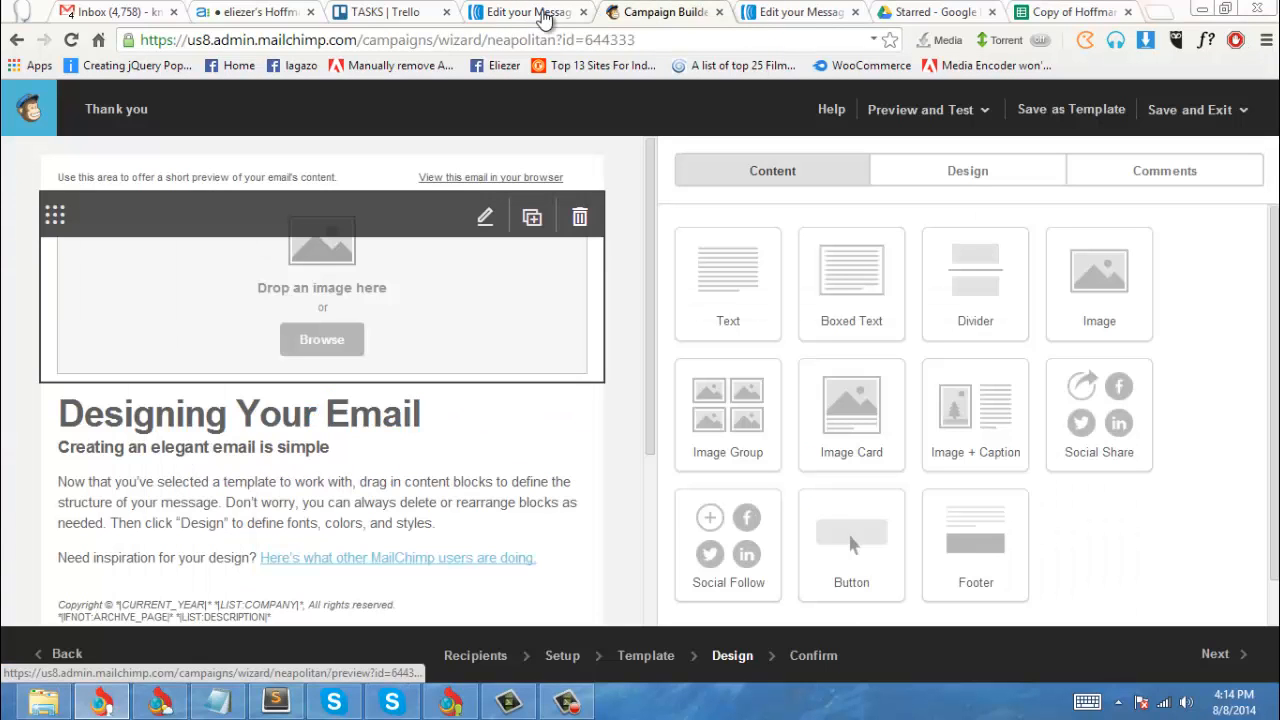
{"action": "left_click", "coordinate": [580, 217]}
{"action": "left_click", "coordinate": [436, 428]}
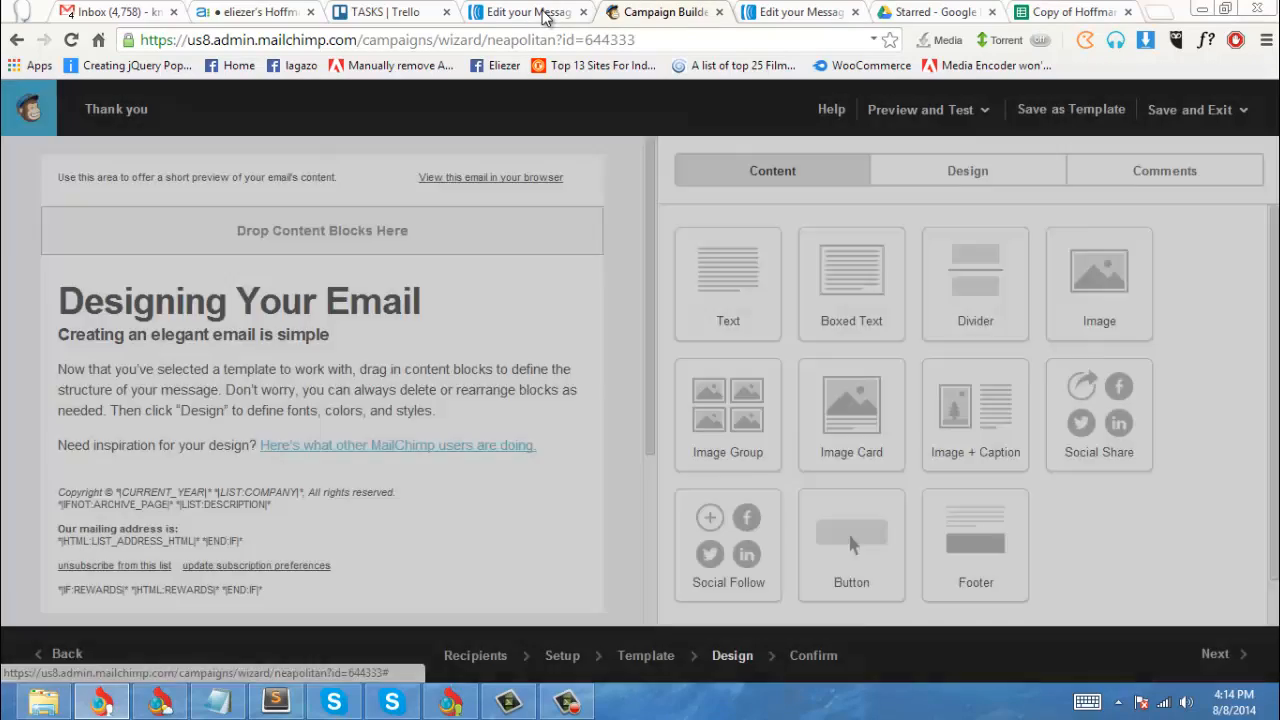
{"action": "scroll", "coordinate": [436, 420], "scroll_direction": "down", "scroll_amount": 3}
{"action": "scroll", "coordinate": [436, 420], "scroll_direction": "up", "scroll_amount": 2}
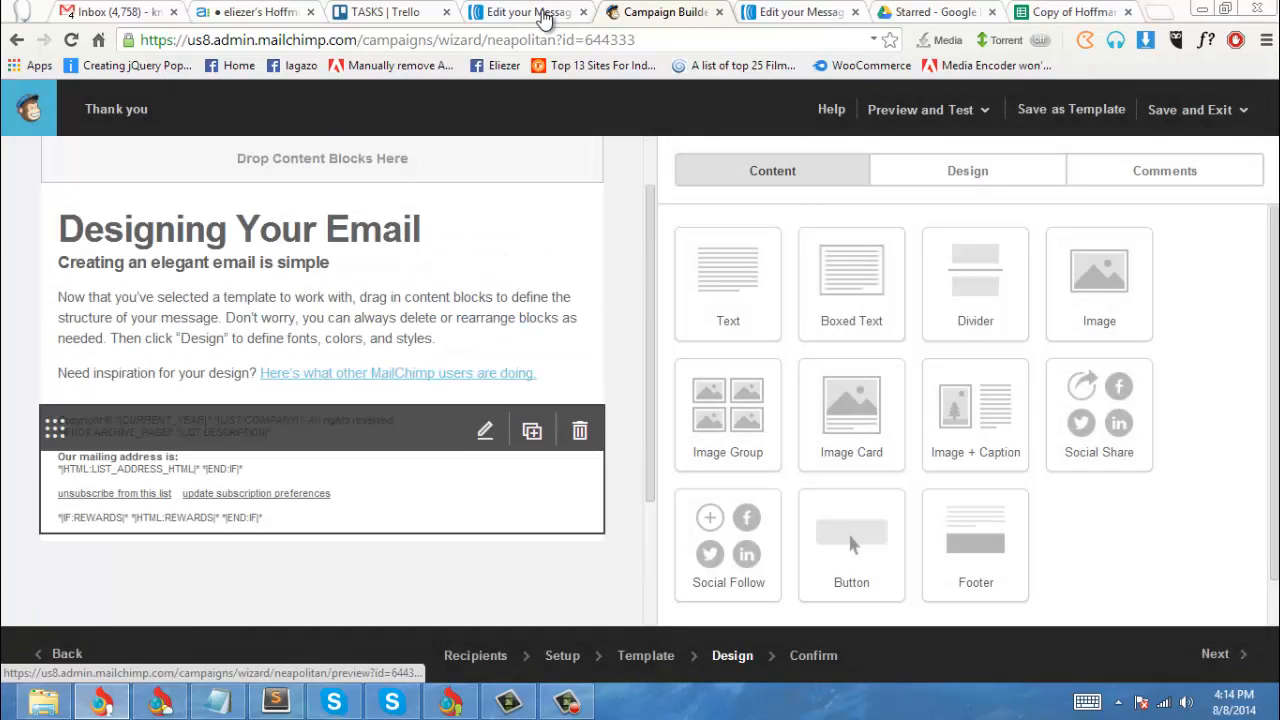
{"action": "left_click", "coordinate": [580, 430]}
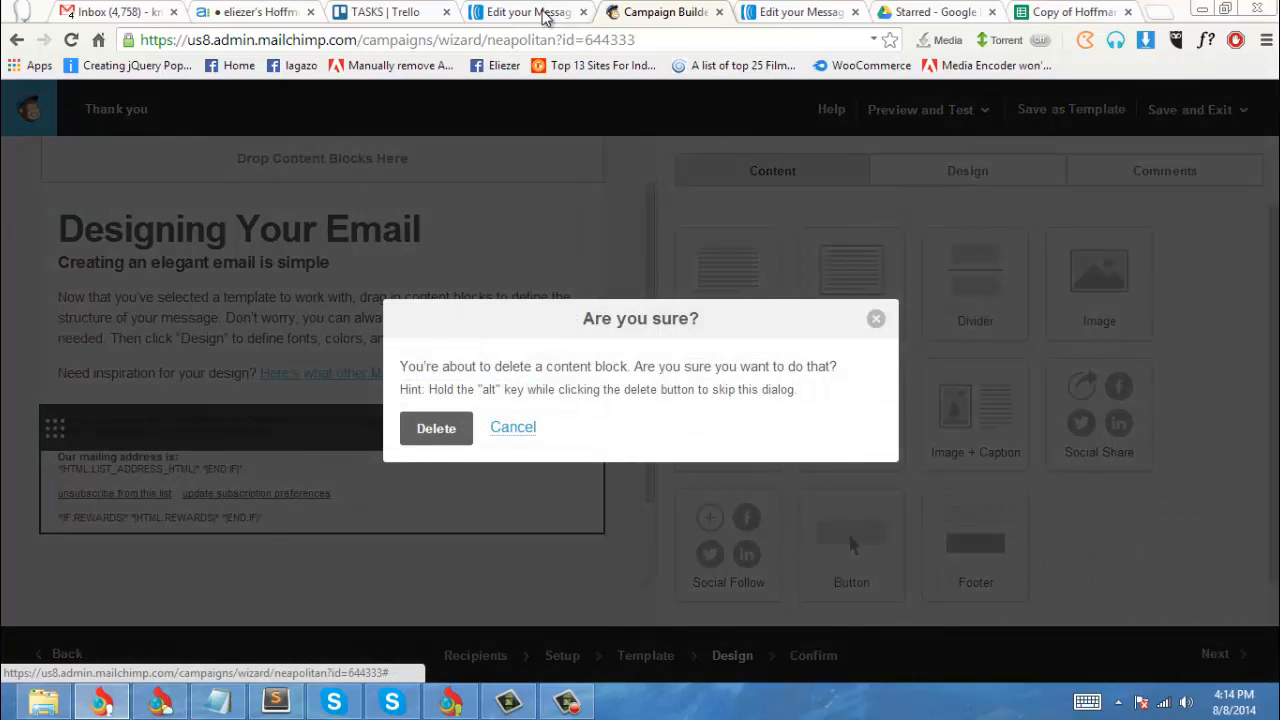
{"action": "left_click", "coordinate": [436, 428]}
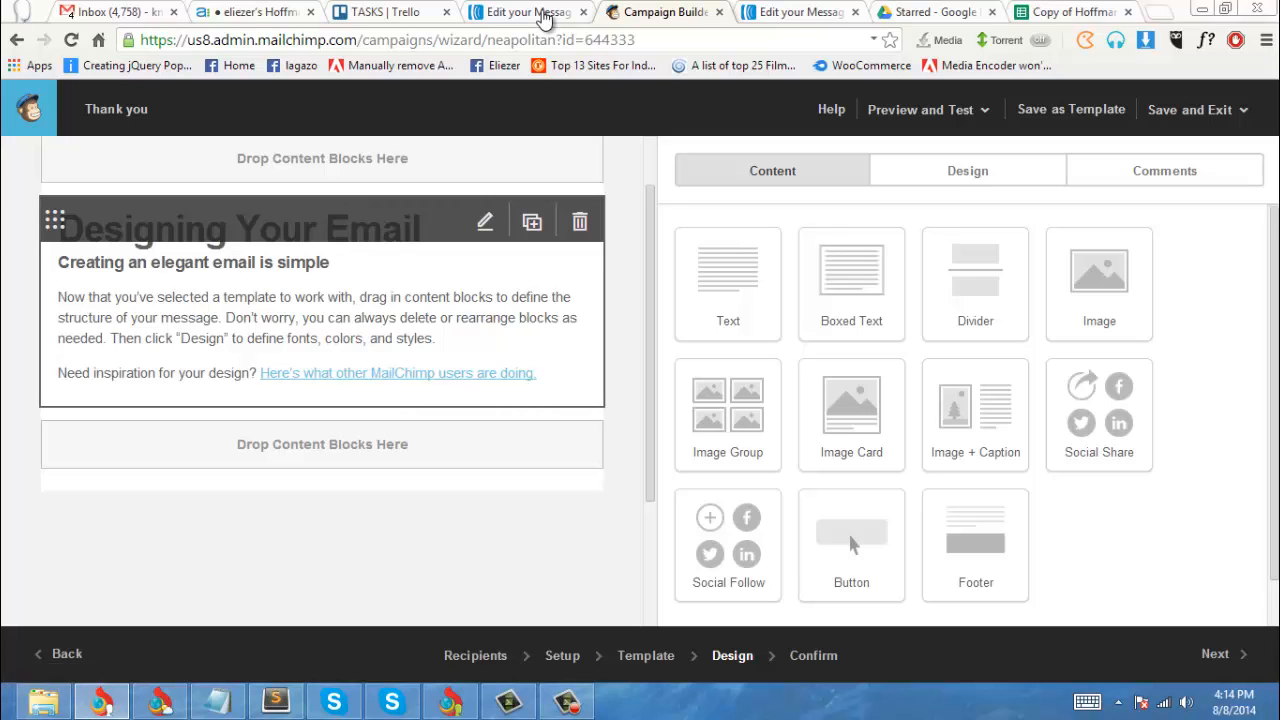
Step: Replace the template's text block content with the body of the AWeber "Thank you" message and remove the blank line above the greeting
{"action": "left_click", "coordinate": [485, 222]}
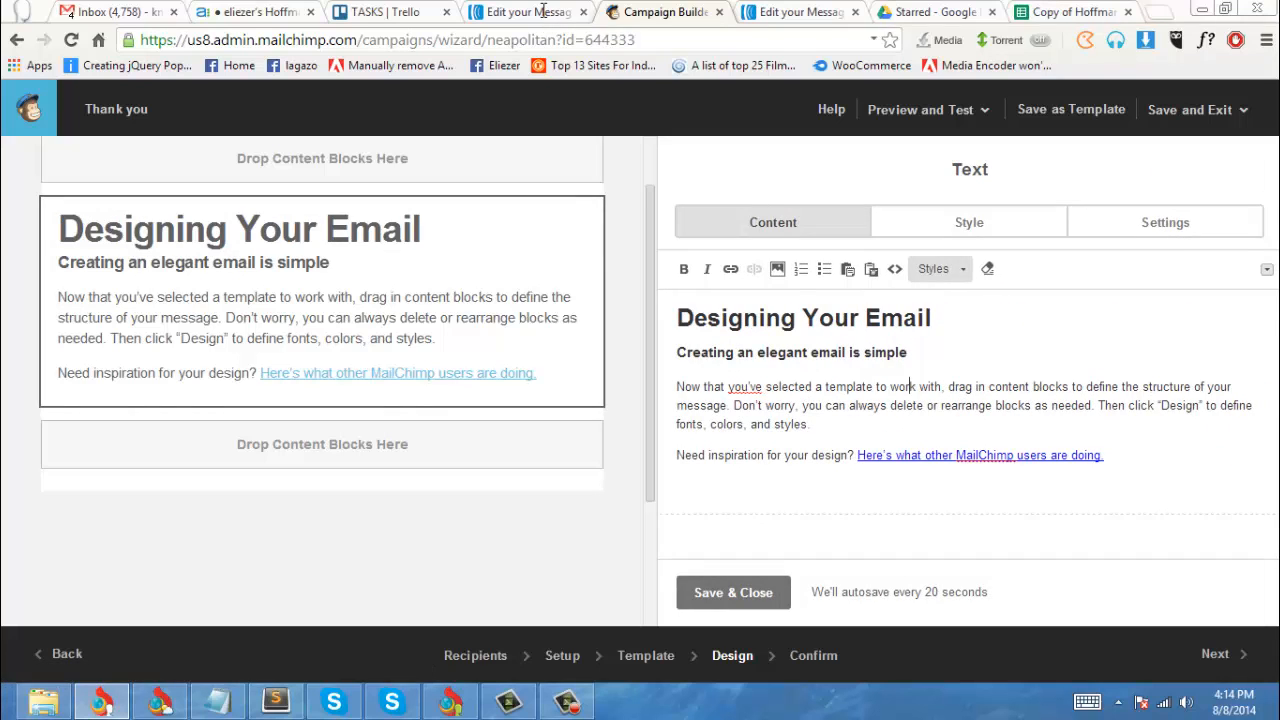
{"action": "left_click", "coordinate": [543, 12]}
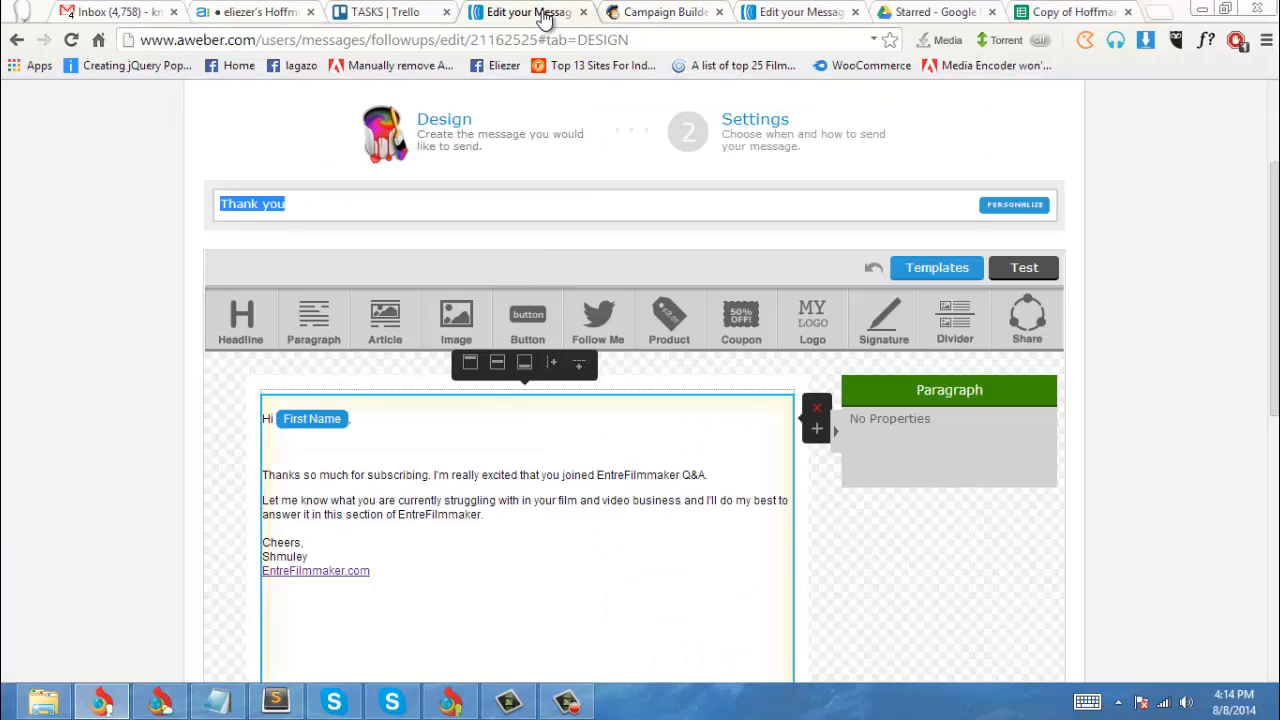
{"action": "double_click", "coordinate": [387, 500]}
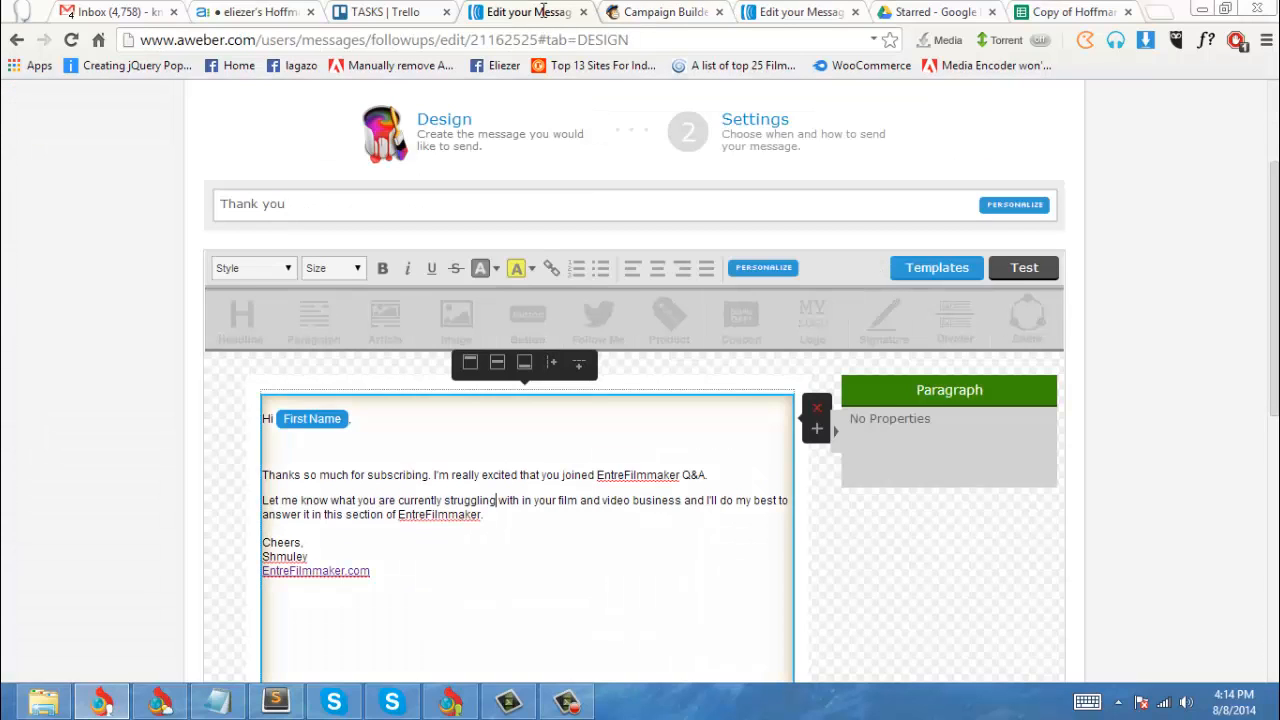
{"action": "key", "text": "ctrl+a"}
{"action": "key", "text": "ctrl+Tab"}
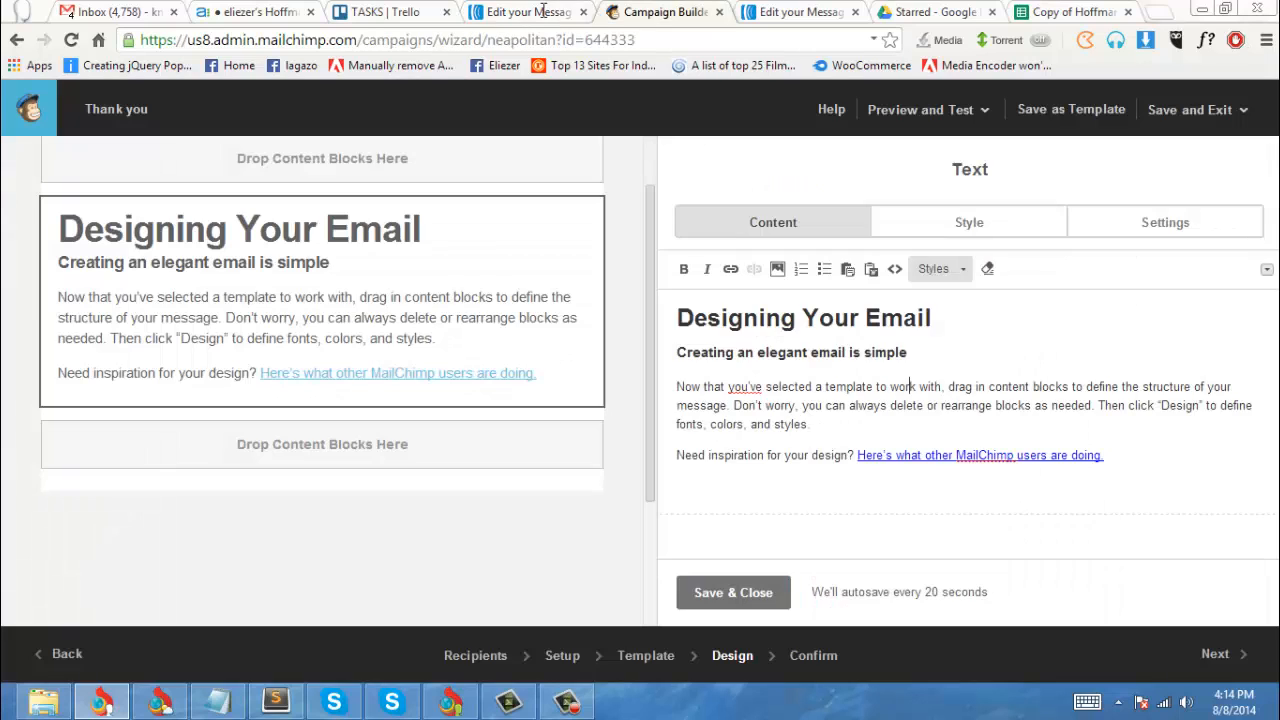
{"action": "key", "text": "ctrl+a"}
{"action": "key", "text": "ctrl+v"}
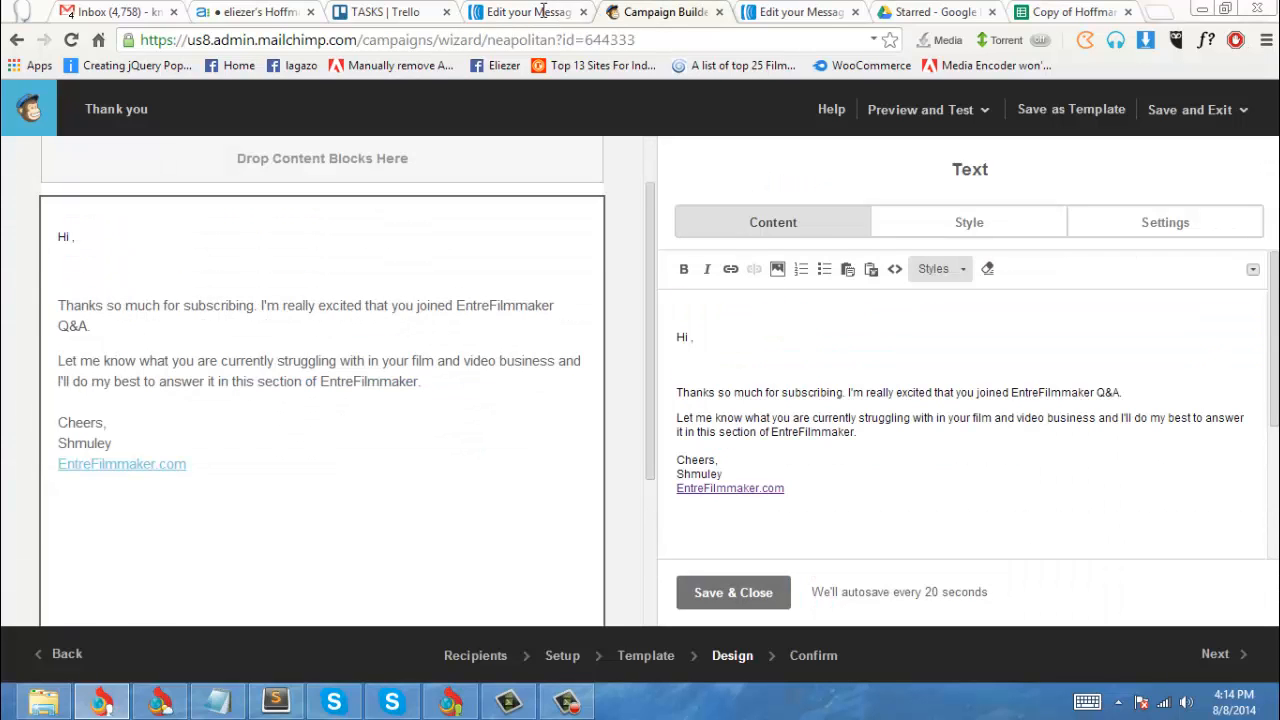
{"action": "key", "text": "BackSpace"}
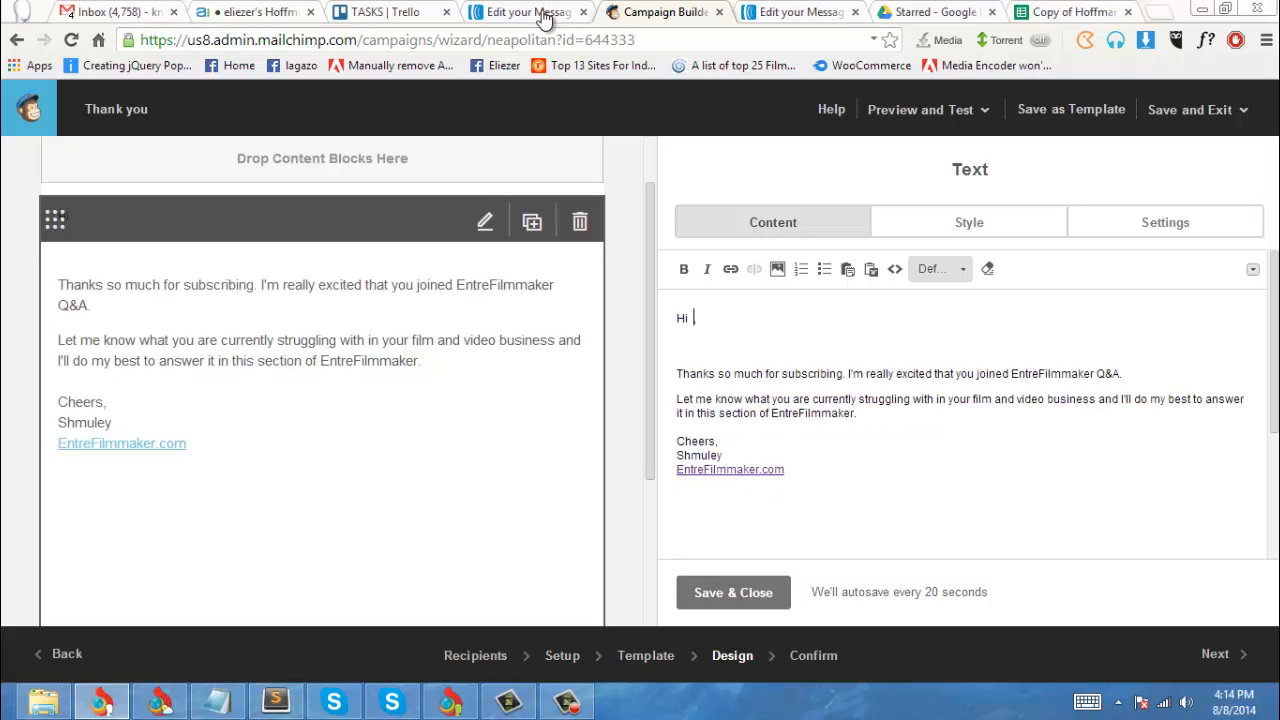
Step: Insert the merge tag *|FNAME|* from the Notepad notes after "Hi" in the greeting, before the comma
{"action": "key", "text": "alt+Tab"}
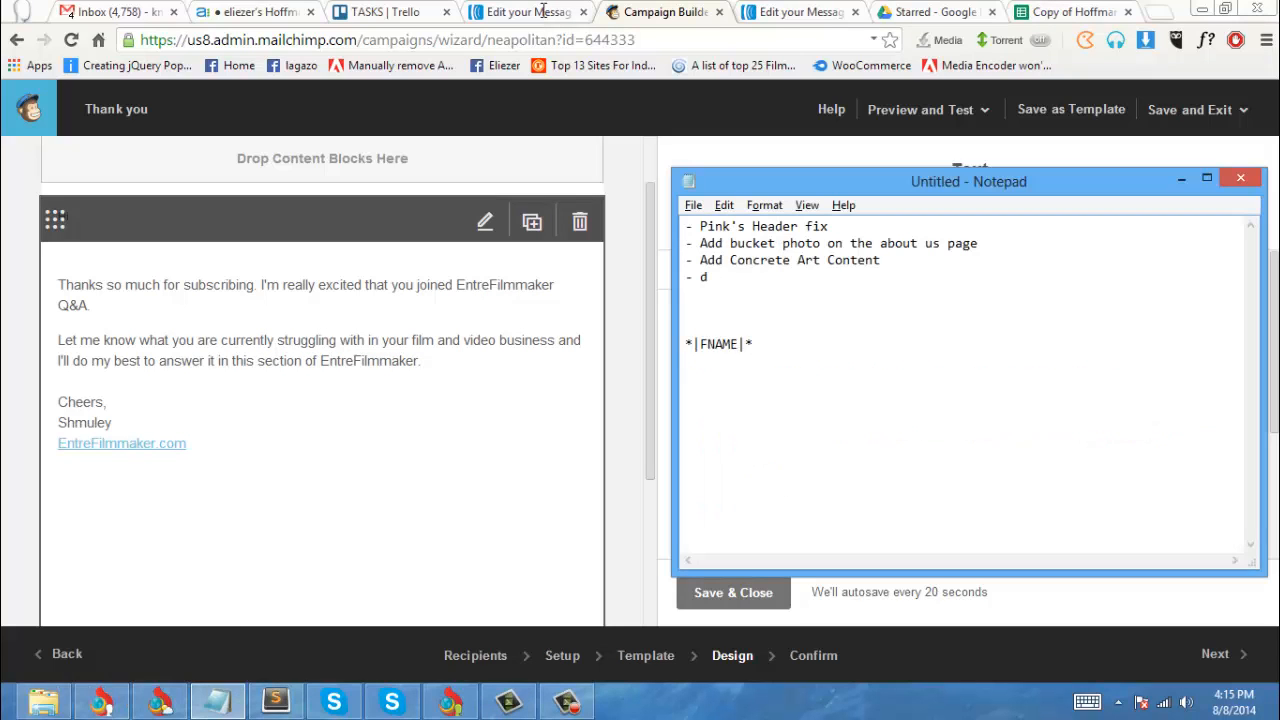
{"action": "key", "text": "shift+Home"}
{"action": "key", "text": "alt+Tab"}
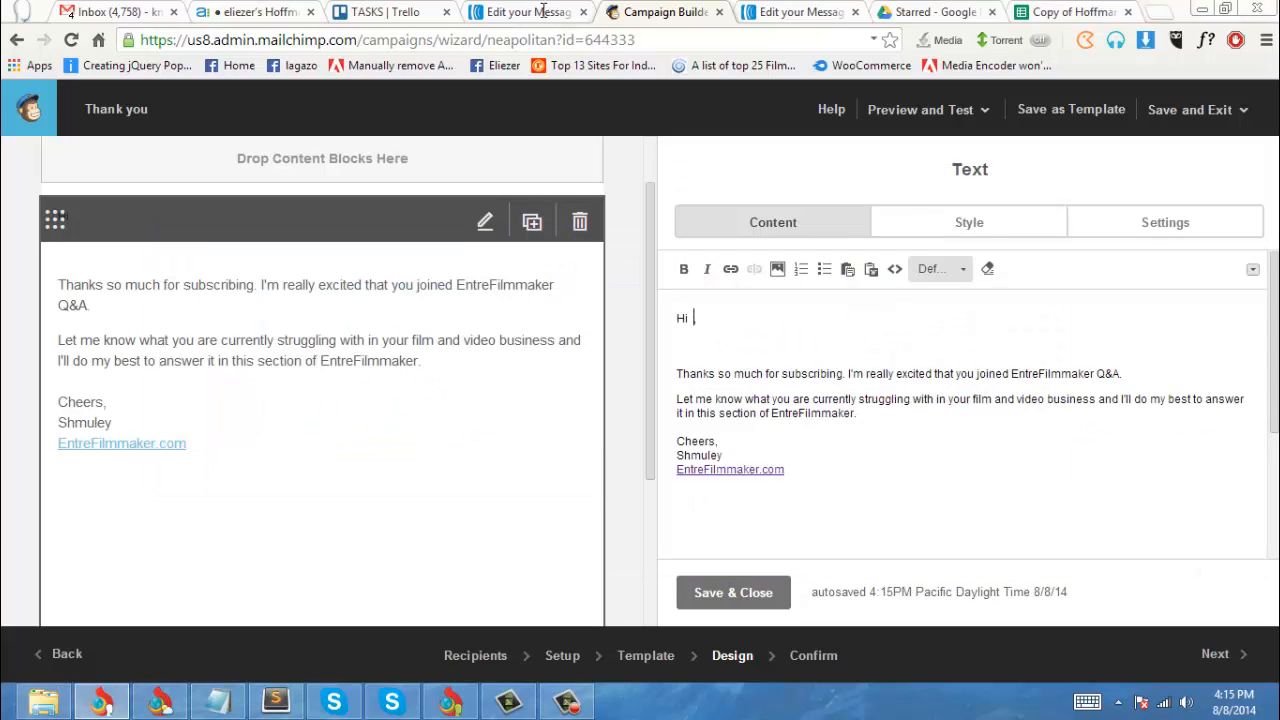
{"action": "type", "text": "*|FNAME|*,"}
{"action": "key", "text": "ctrl+shift+Right"}
{"action": "key", "text": "shift+Left"}
{"action": "key", "text": "shift+Left"}
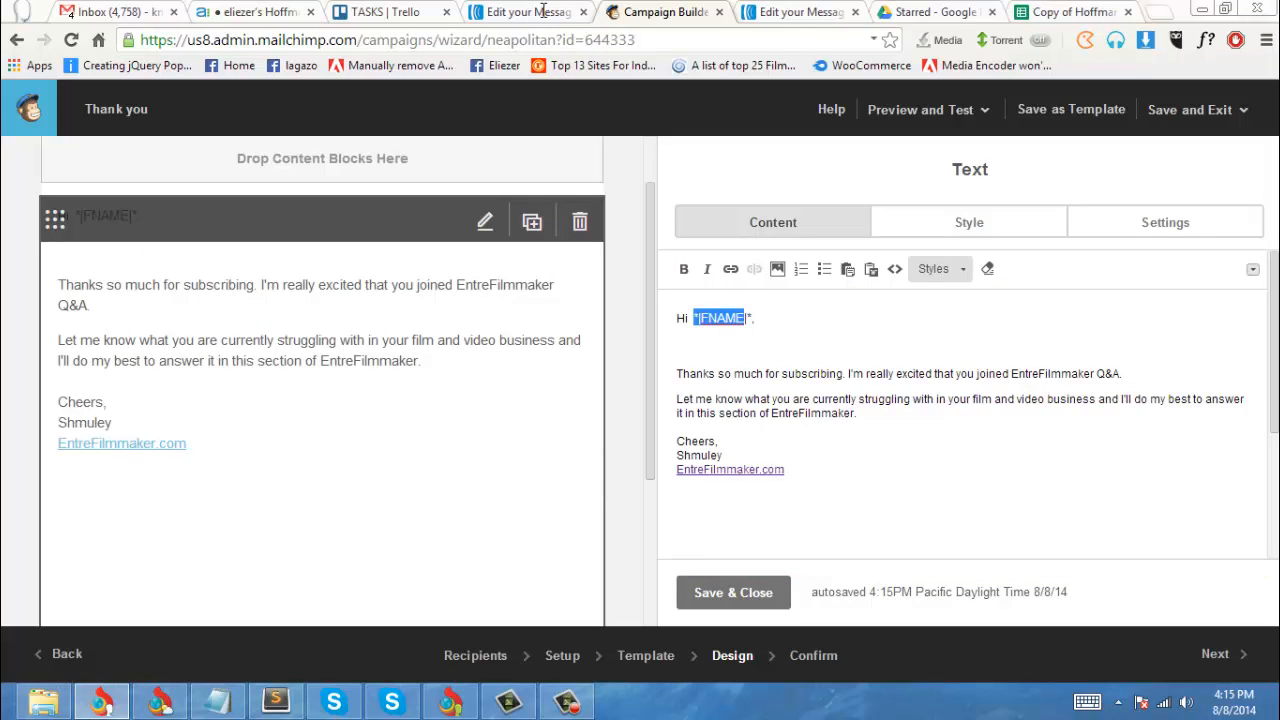
Step: Review and save the text block, continue to campaign confirmation, and save and exit the campaign to the Dashboard
{"action": "key", "text": "Down"}
{"action": "scroll", "coordinate": [962, 424], "scroll_direction": "down", "scroll_amount": 2}
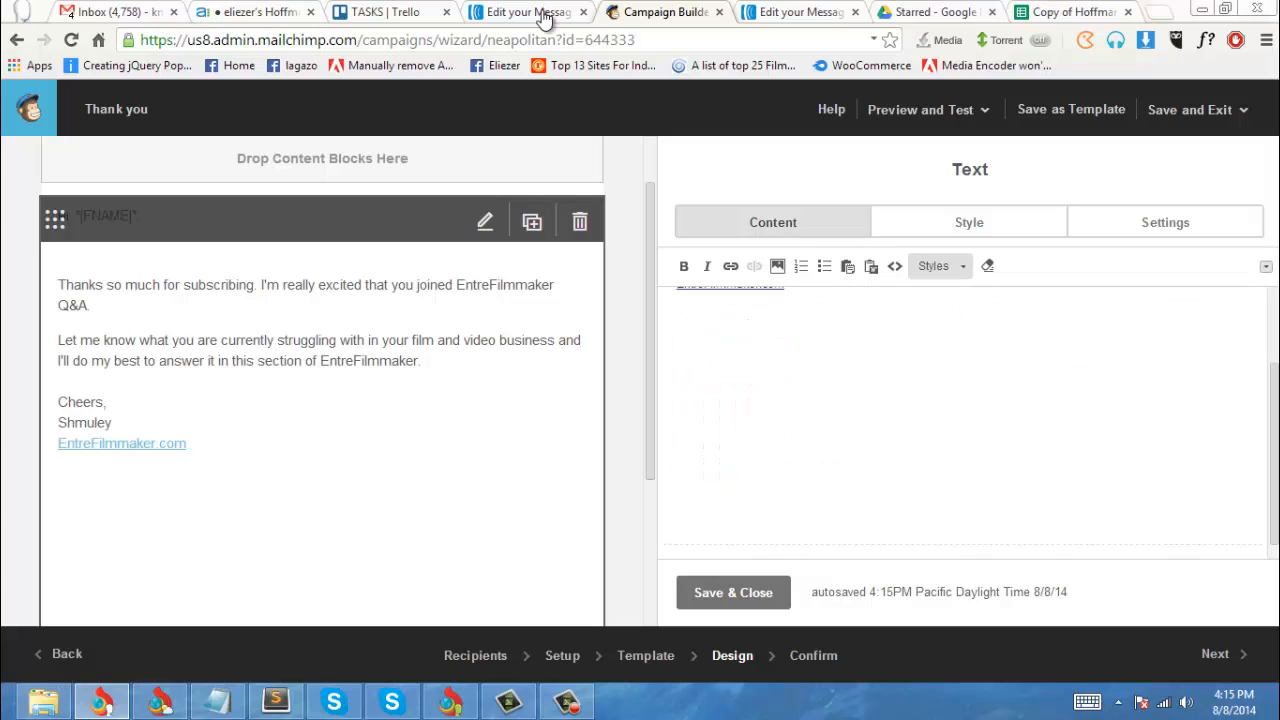
{"action": "scroll", "coordinate": [962, 424], "scroll_direction": "up", "scroll_amount": 2}
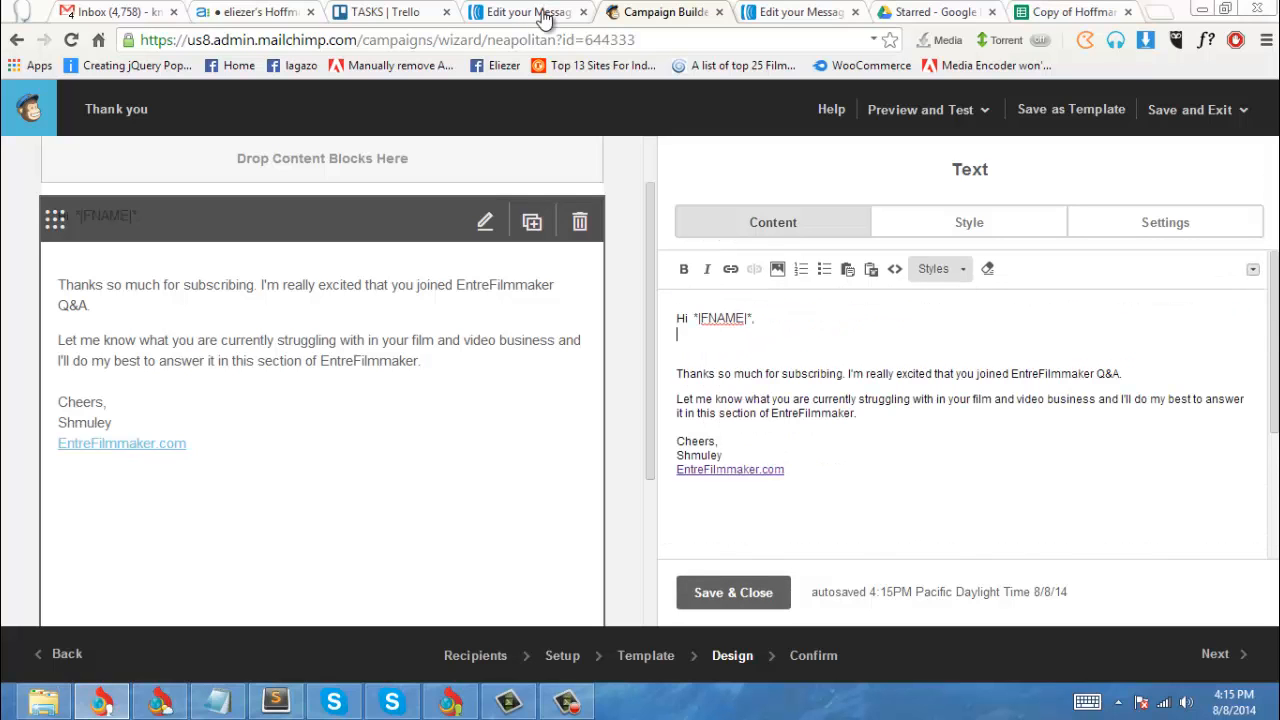
{"action": "left_click", "coordinate": [733, 592]}
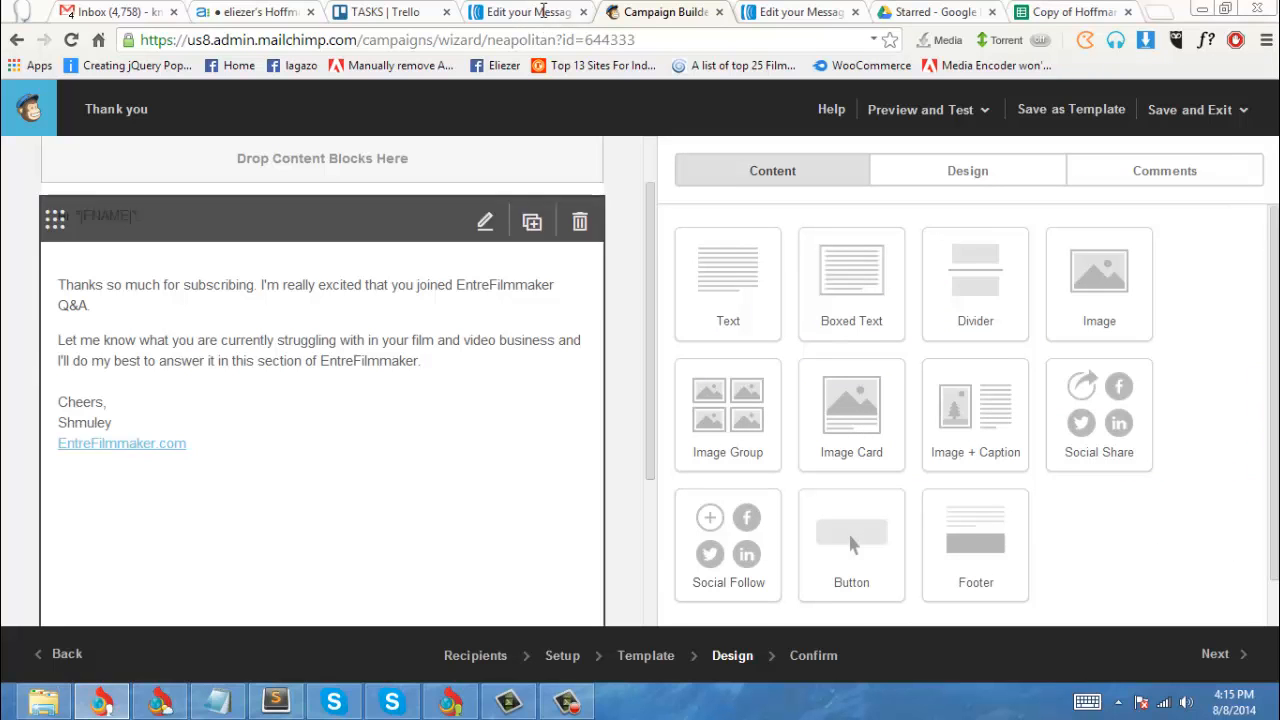
{"action": "scroll", "coordinate": [322, 400], "scroll_direction": "up", "scroll_amount": 1}
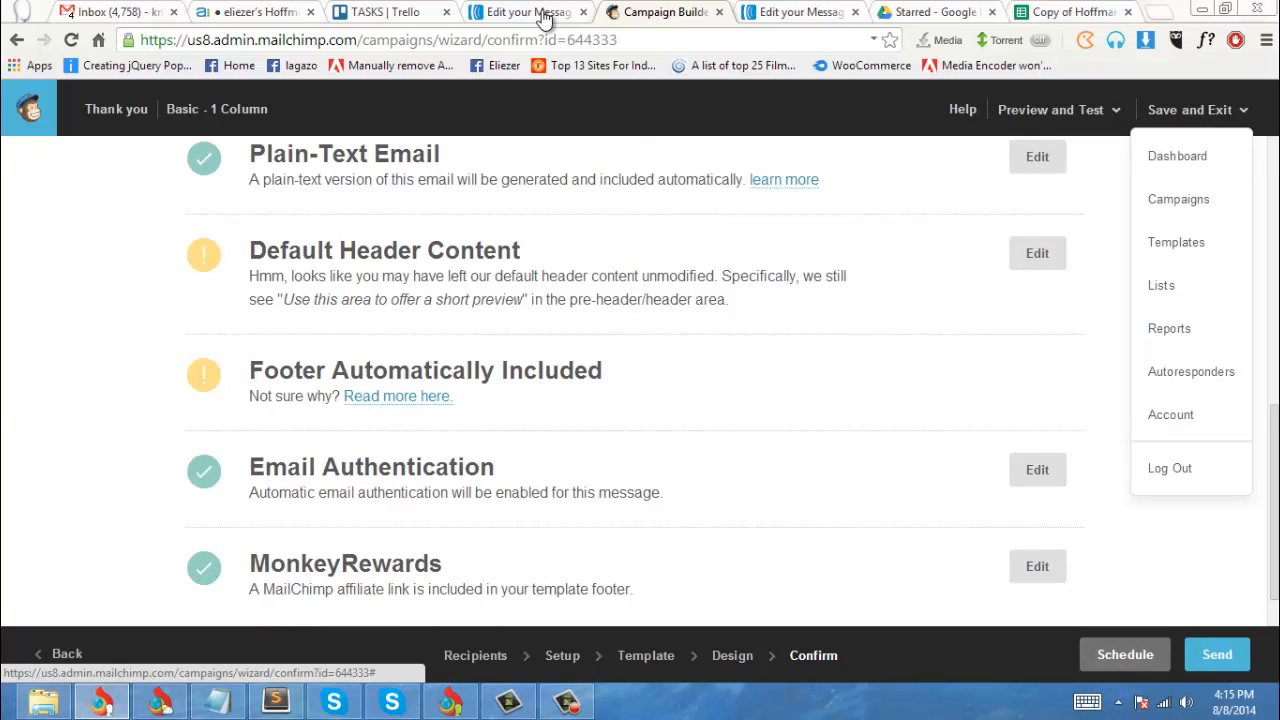
{"action": "left_click", "coordinate": [1177, 156]}
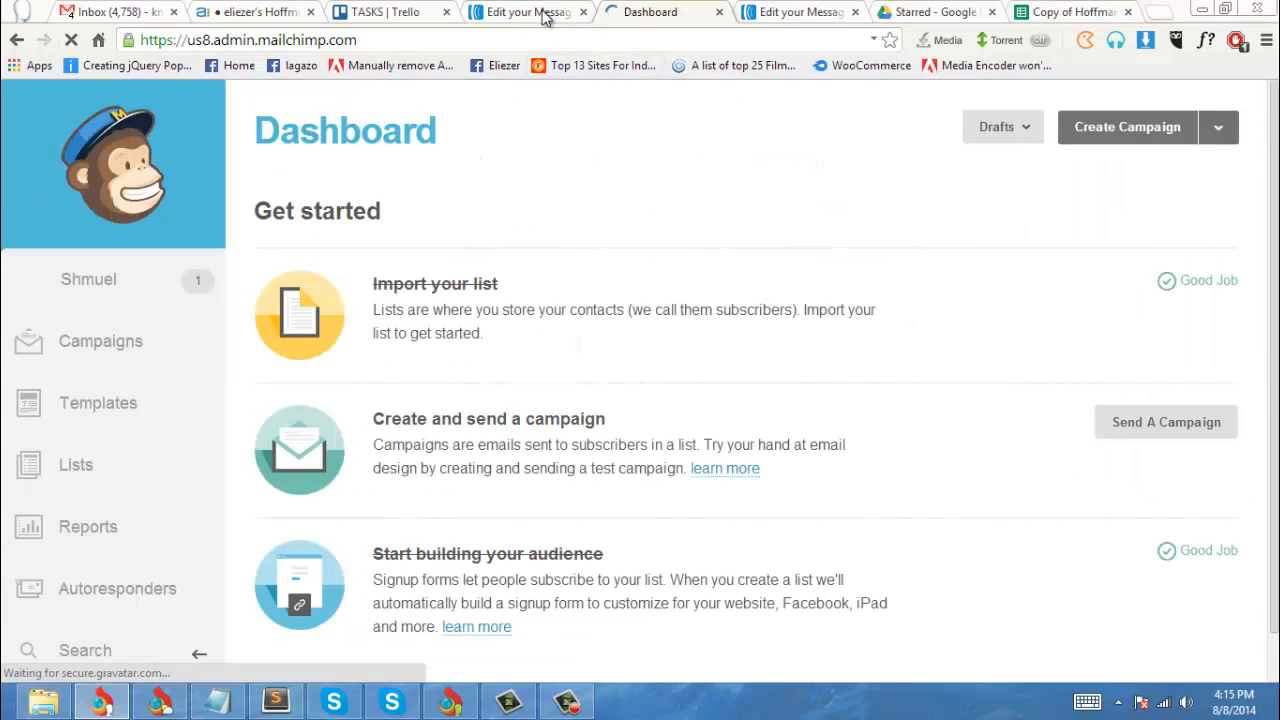
Step: Switch AWeber's current list to entrefilmmaker, leaving the message editor without saving, and open a messages page for that list
{"action": "left_click", "coordinate": [543, 14]}
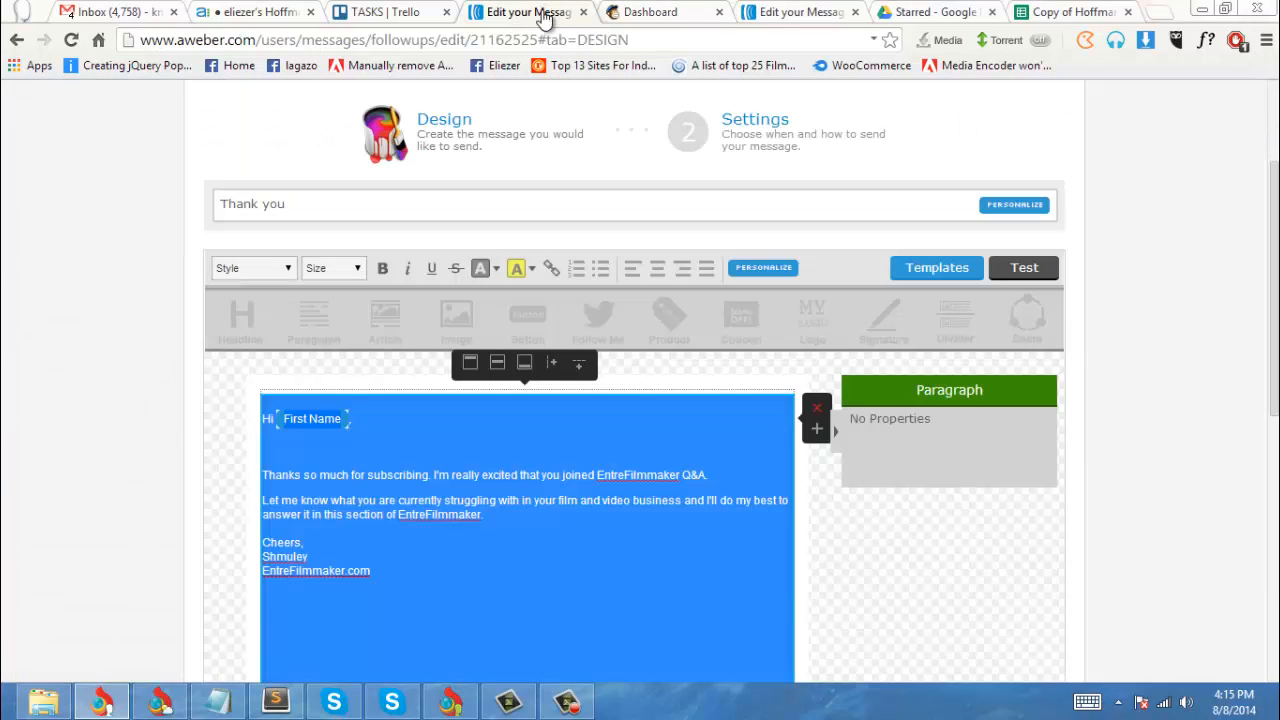
{"action": "scroll", "coordinate": [634, 380], "scroll_direction": "up", "scroll_amount": 2}
{"action": "left_click", "coordinate": [341, 171]}
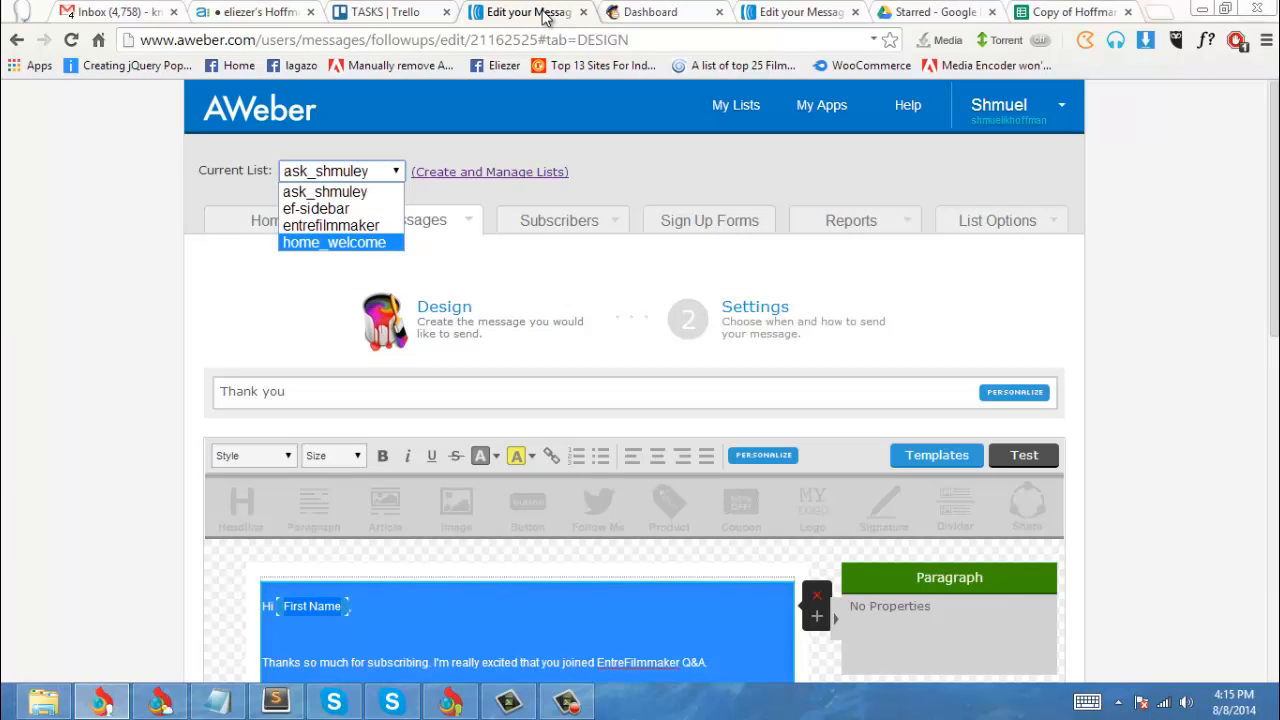
{"action": "left_click", "coordinate": [331, 226]}
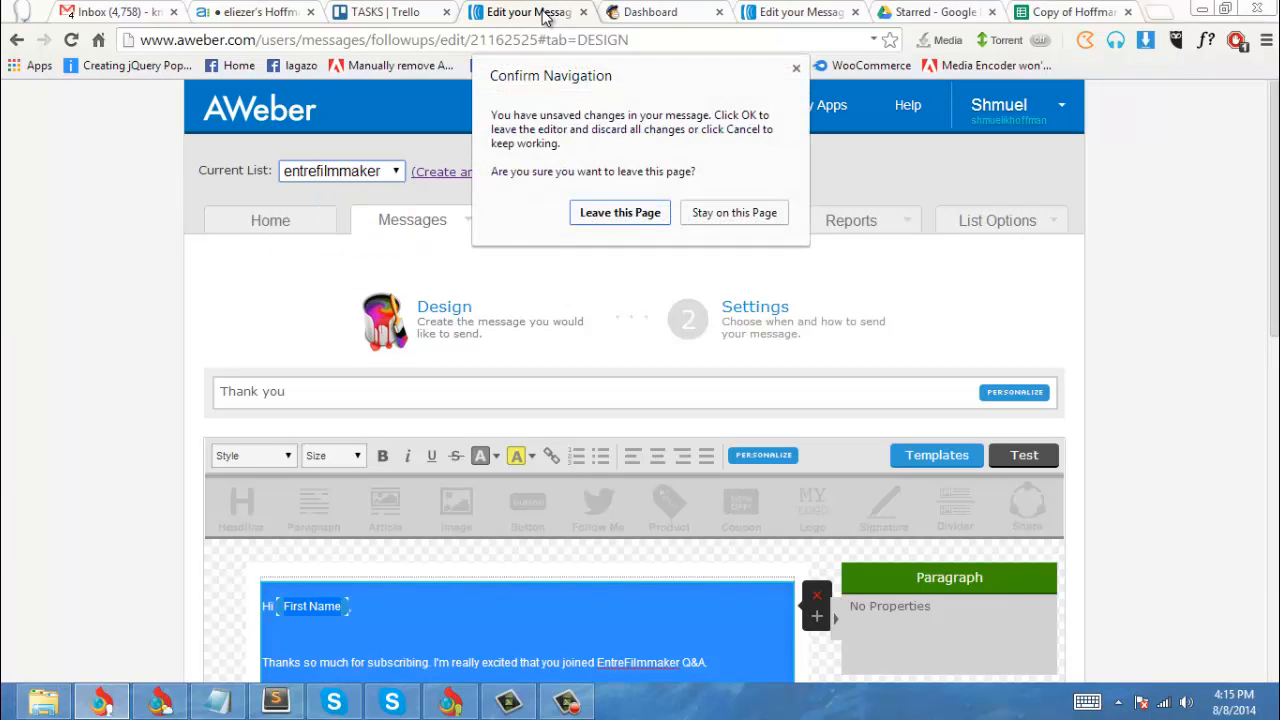
{"action": "left_click", "coordinate": [620, 212]}
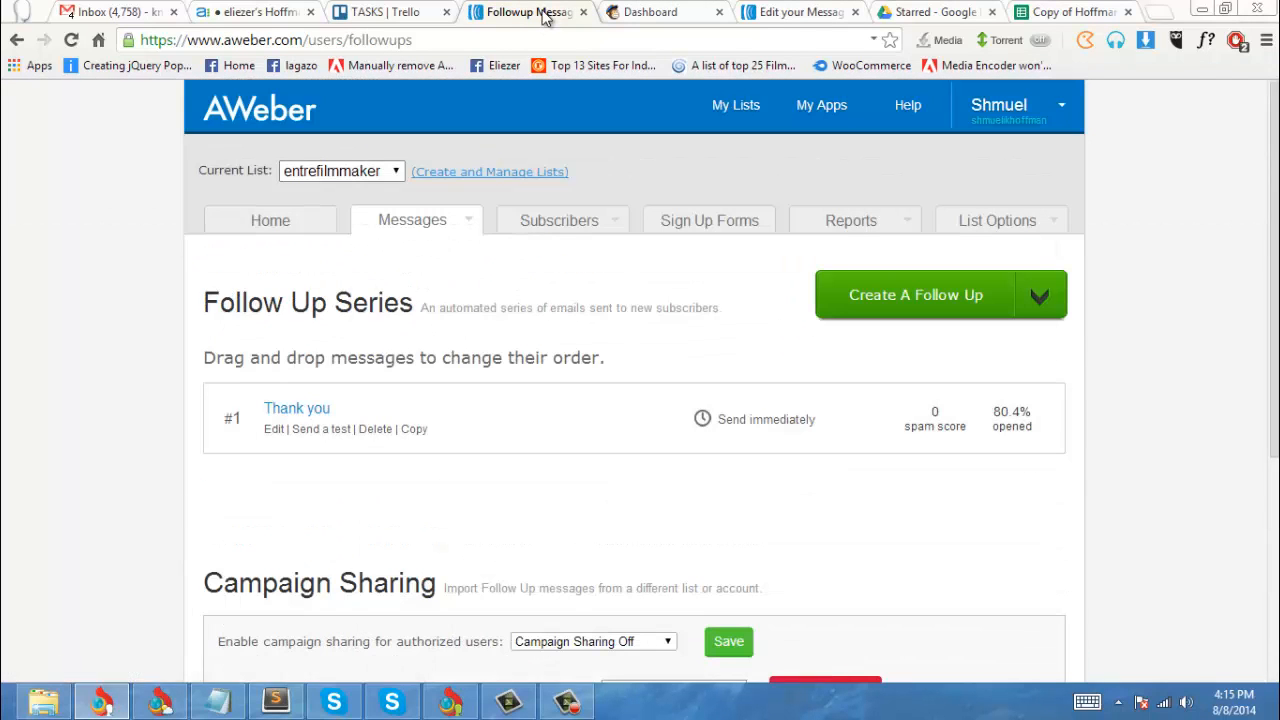
{"action": "mouse_move", "coordinate": [413, 220]}
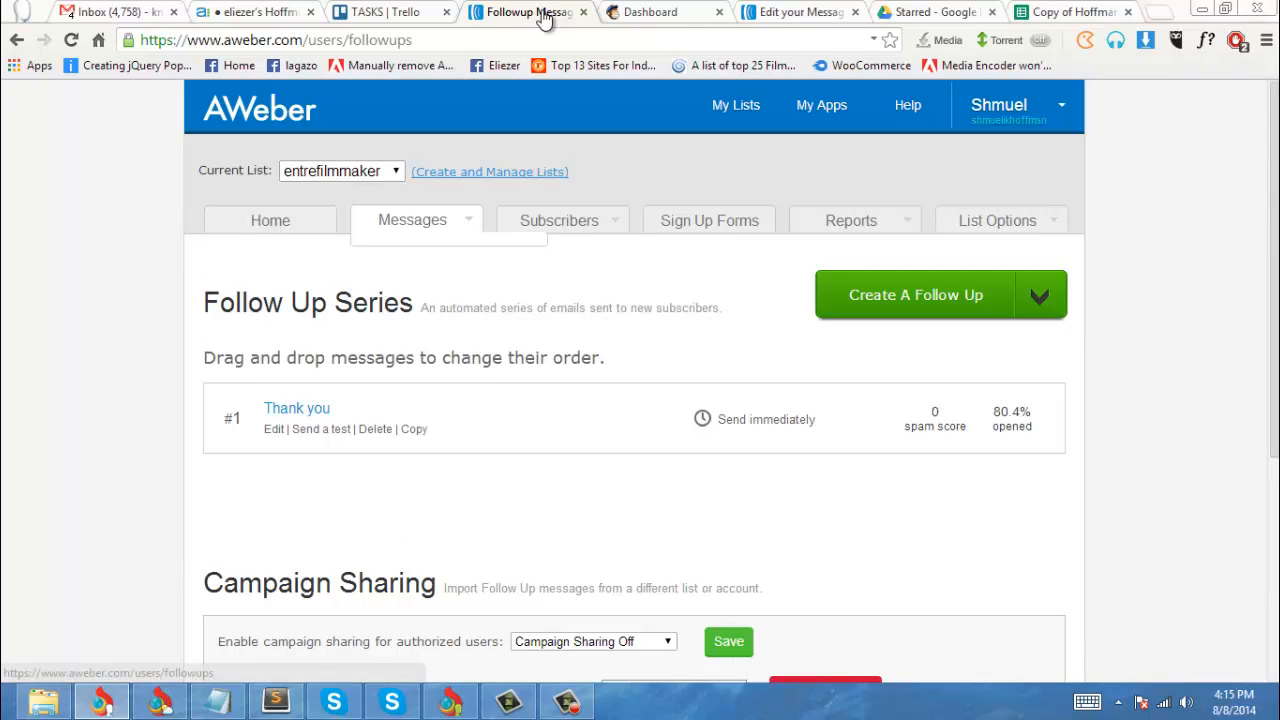
{"action": "left_click", "coordinate": [401, 279]}
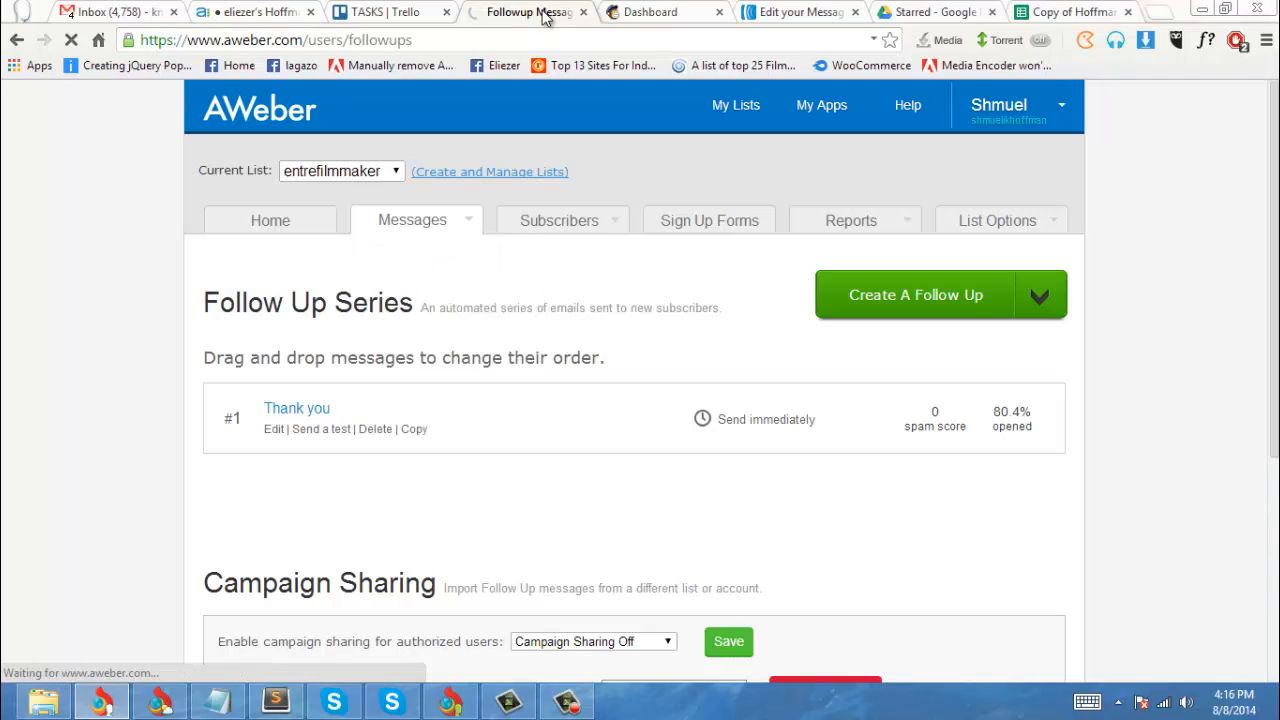
Step: Look through the draft and sent broadcast messages of the entrefilmmaker list in AWeber
{"action": "key", "text": "ctrl+Tab"}
{"action": "left_click", "coordinate": [527, 12]}
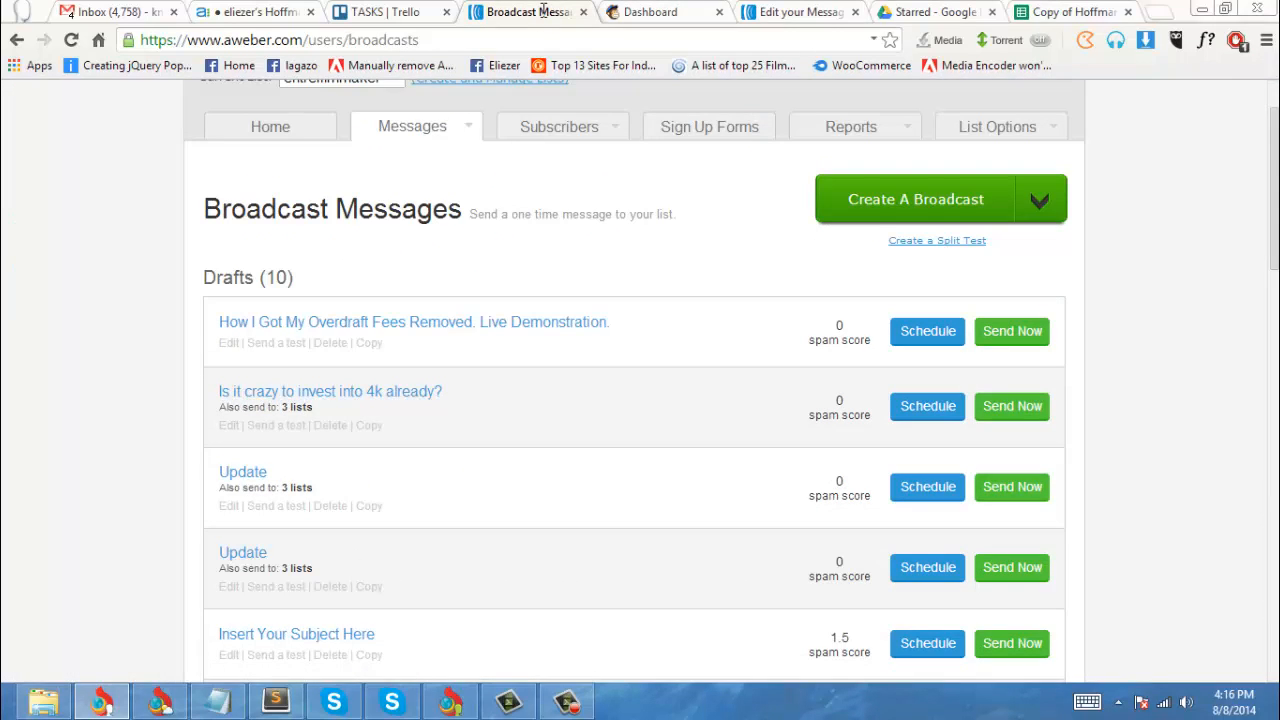
{"action": "left_click_drag", "start_coordinate": [294, 278], "coordinate": [204, 278]}
{"action": "scroll", "coordinate": [206, 278], "scroll_direction": "down", "scroll_amount": 8}
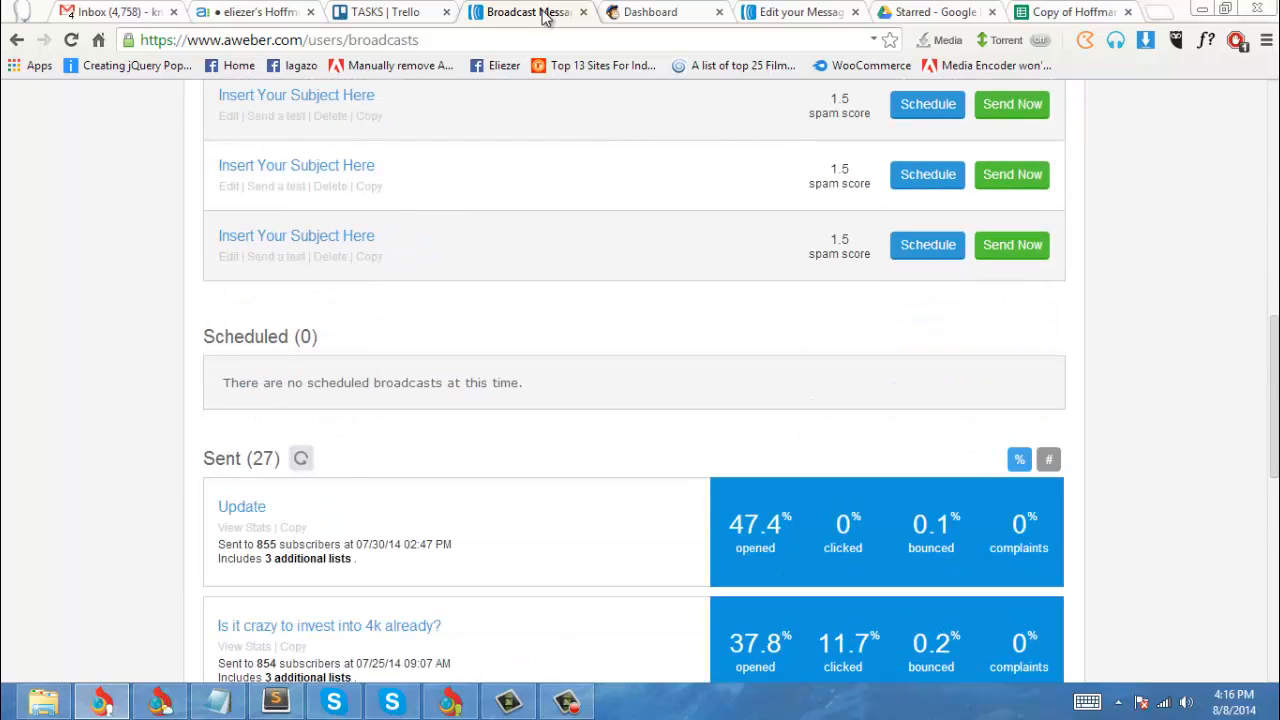
{"action": "scroll", "coordinate": [226, 400], "scroll_direction": "down", "scroll_amount": 2}
{"action": "mouse_move", "coordinate": [226, 271]}
{"action": "left_mouse_down"}
{"action": "mouse_move", "coordinate": [281, 271]}
{"action": "mouse_move", "coordinate": [265, 271]}
{"action": "left_mouse_up"}
{"action": "left_click", "coordinate": [270, 271]}
{"action": "scroll", "coordinate": [270, 271], "scroll_direction": "down", "scroll_amount": 1}
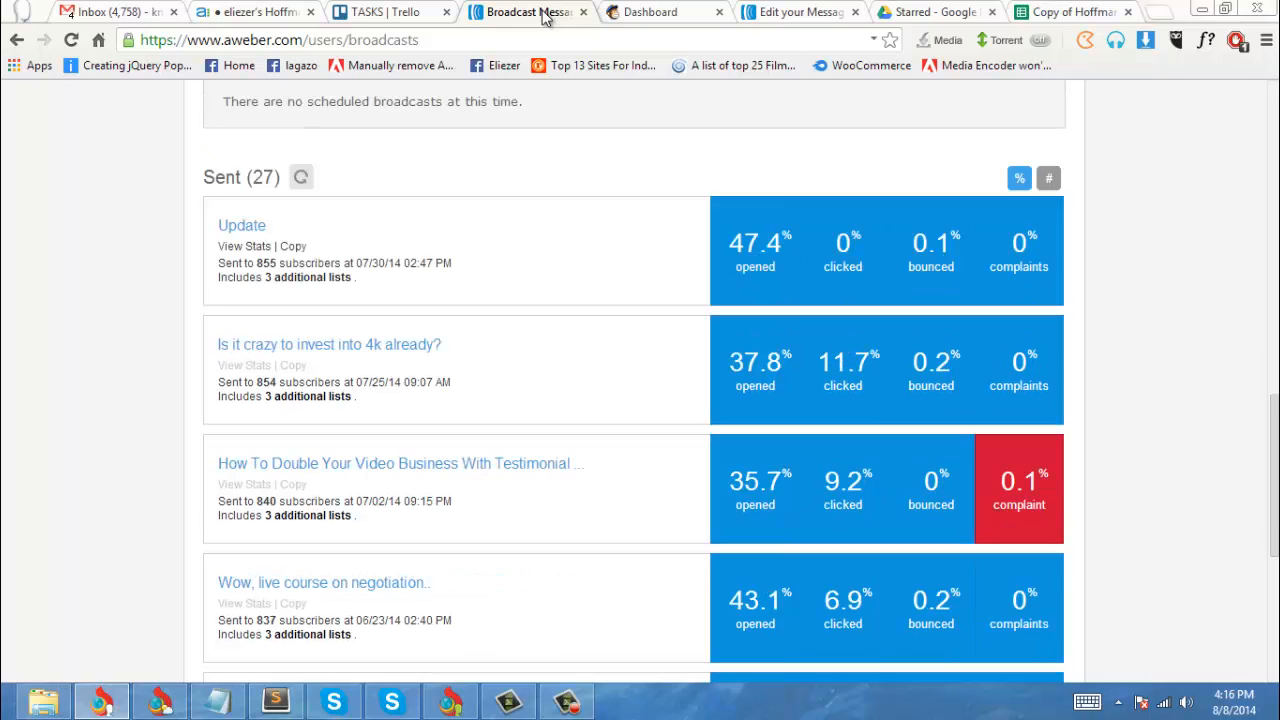
{"action": "scroll", "coordinate": [270, 271], "scroll_direction": "down", "scroll_amount": 1}
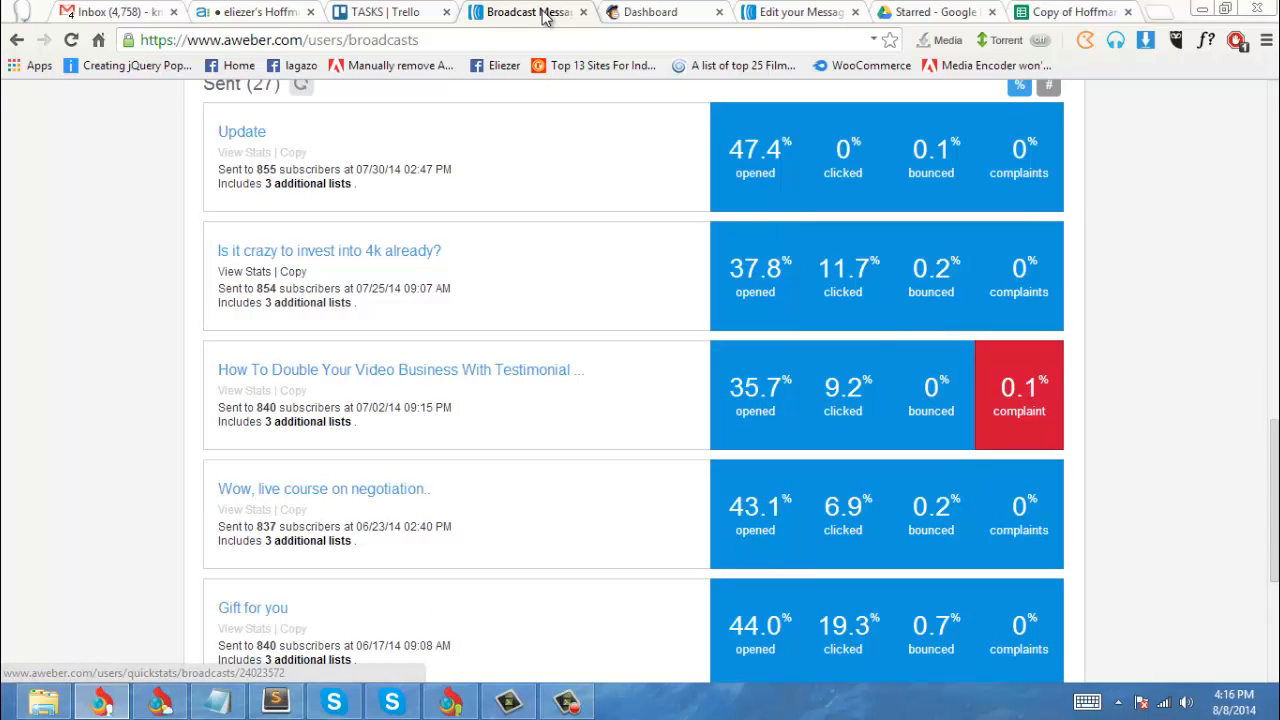
Step: Open the stats of the sent broadcast "Is it crazy to invest into 4k already?" and copy its message into a new broadcast
{"action": "left_click_drag", "start_coordinate": [447, 251], "coordinate": [217, 251]}
{"action": "left_click", "coordinate": [213, 253]}
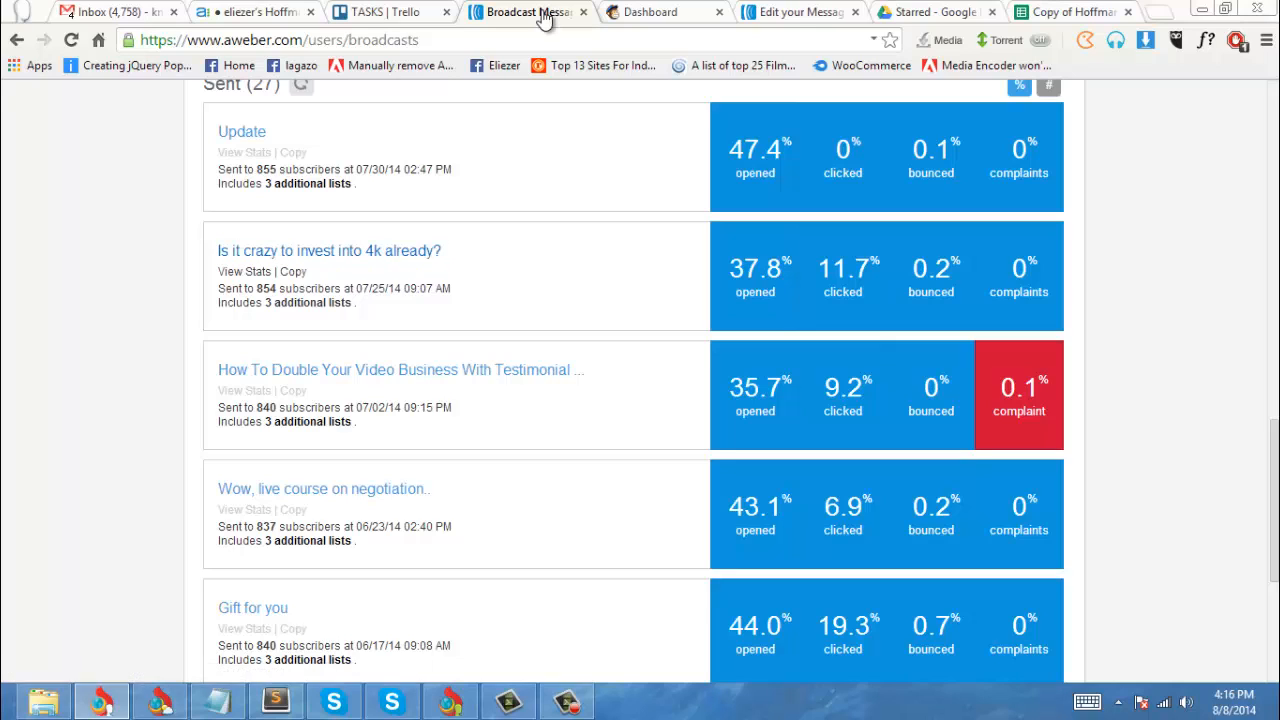
{"action": "left_click", "coordinate": [232, 271]}
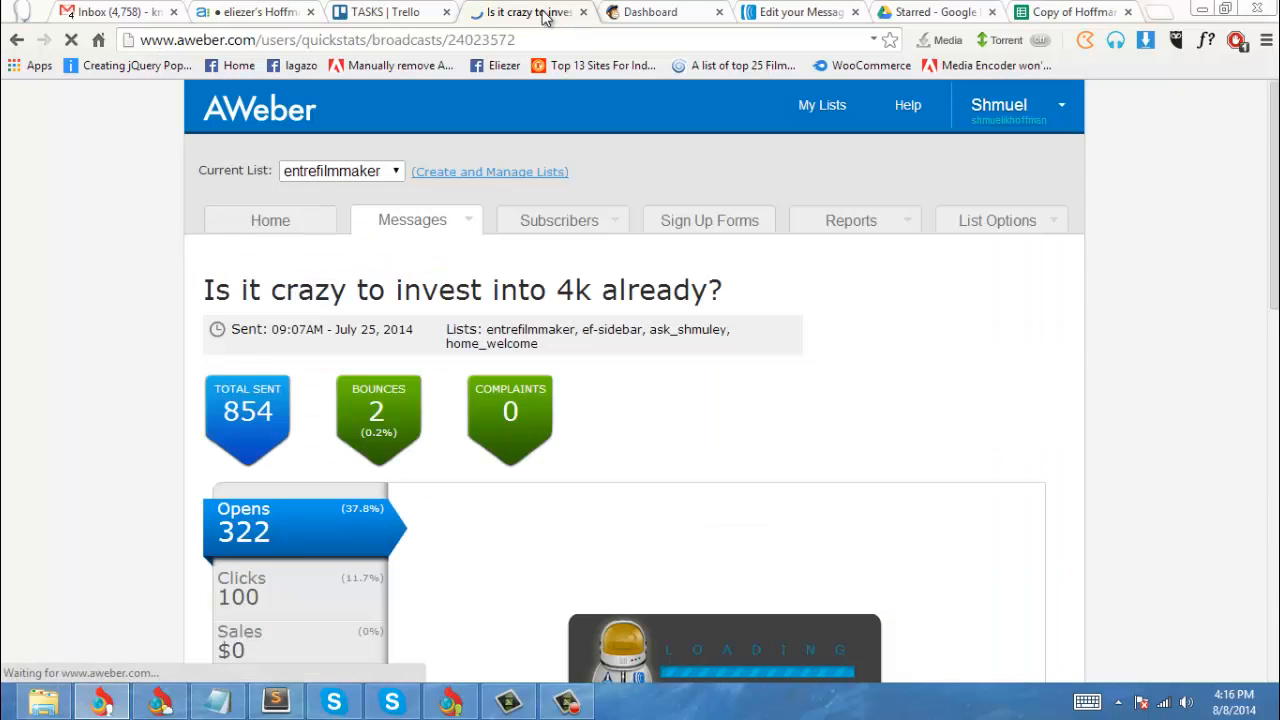
{"action": "scroll", "coordinate": [545, 17], "scroll_direction": "down", "scroll_amount": 12}
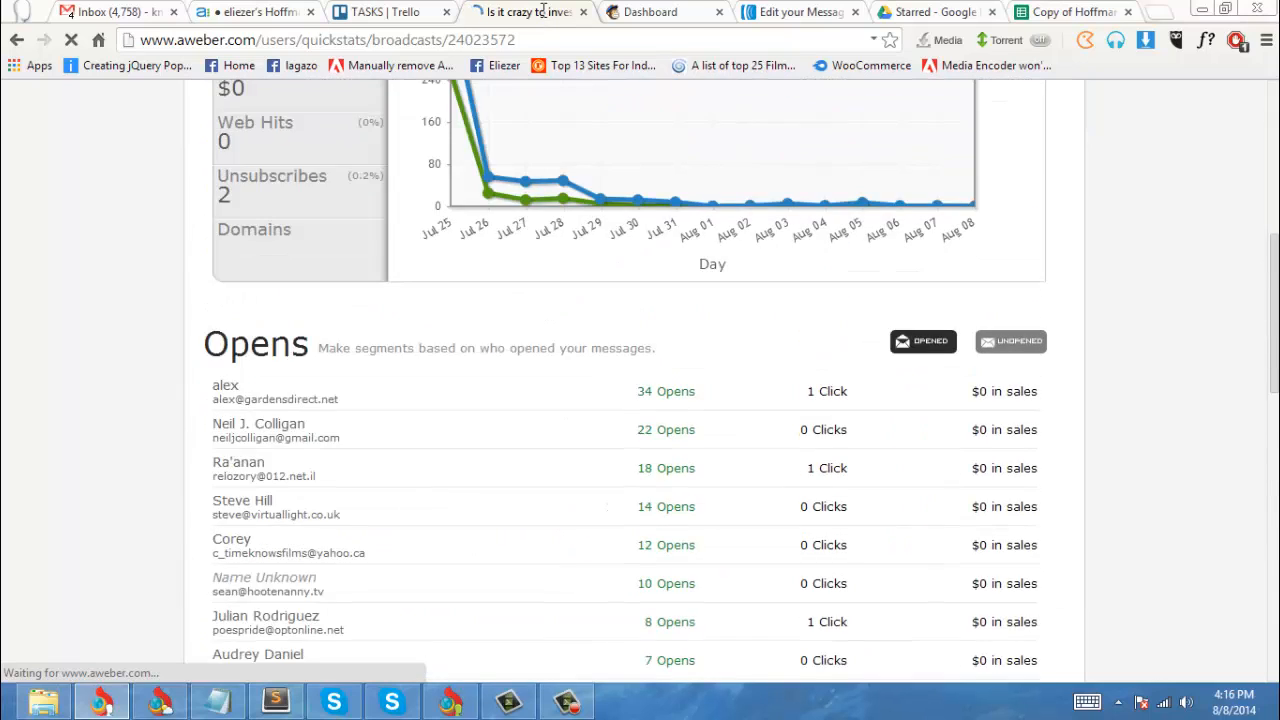
{"action": "scroll", "coordinate": [545, 17], "scroll_direction": "down", "scroll_amount": 8}
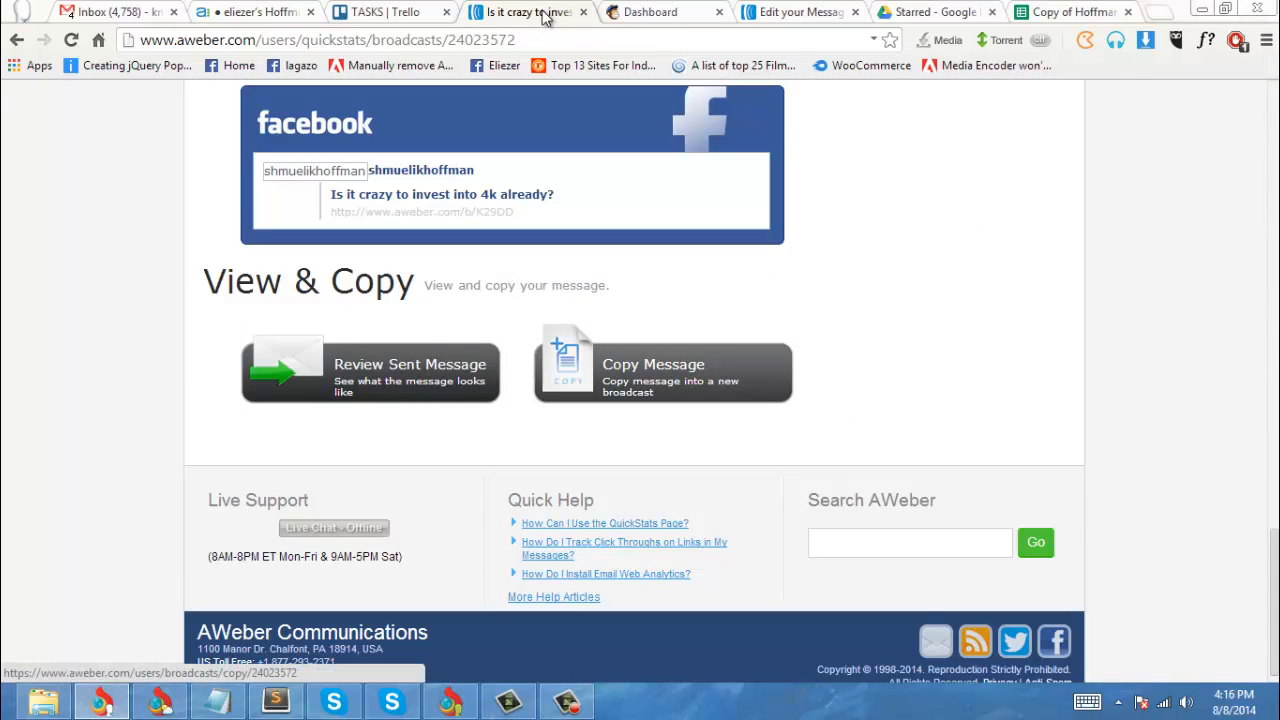
{"action": "left_click", "coordinate": [663, 373]}
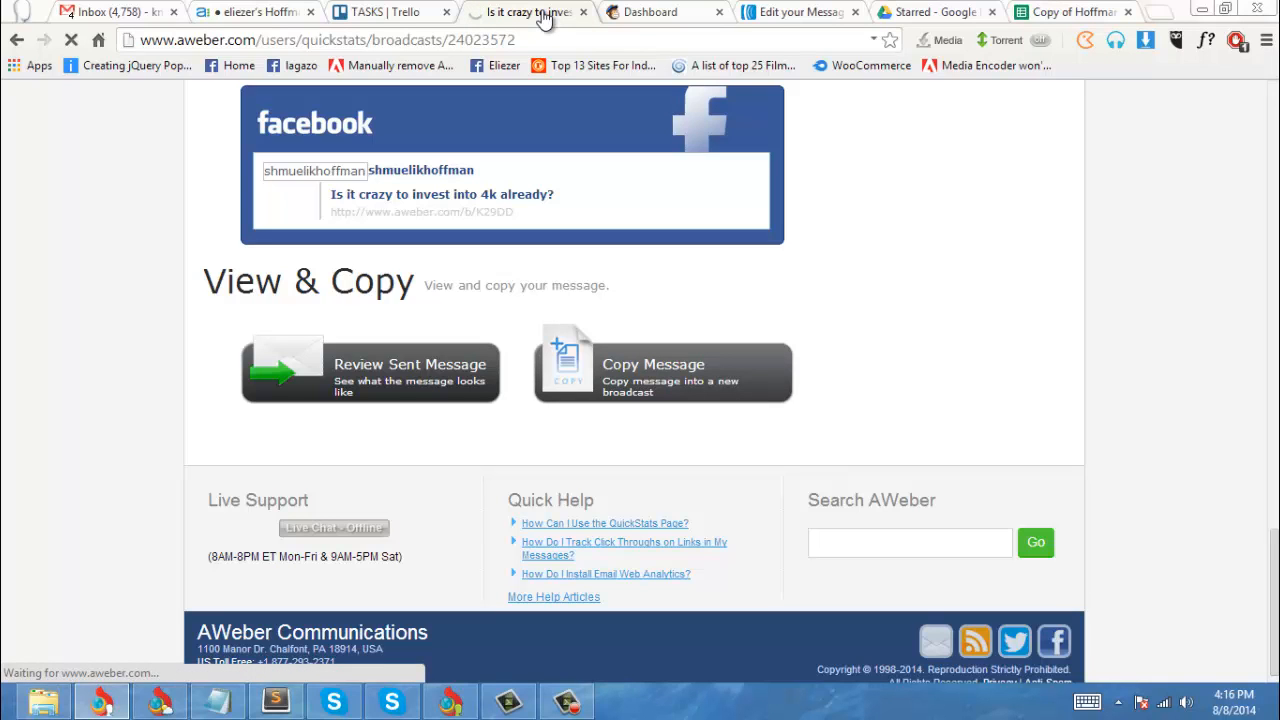
{"action": "scroll", "coordinate": [545, 18], "scroll_direction": "up", "scroll_amount": 4}
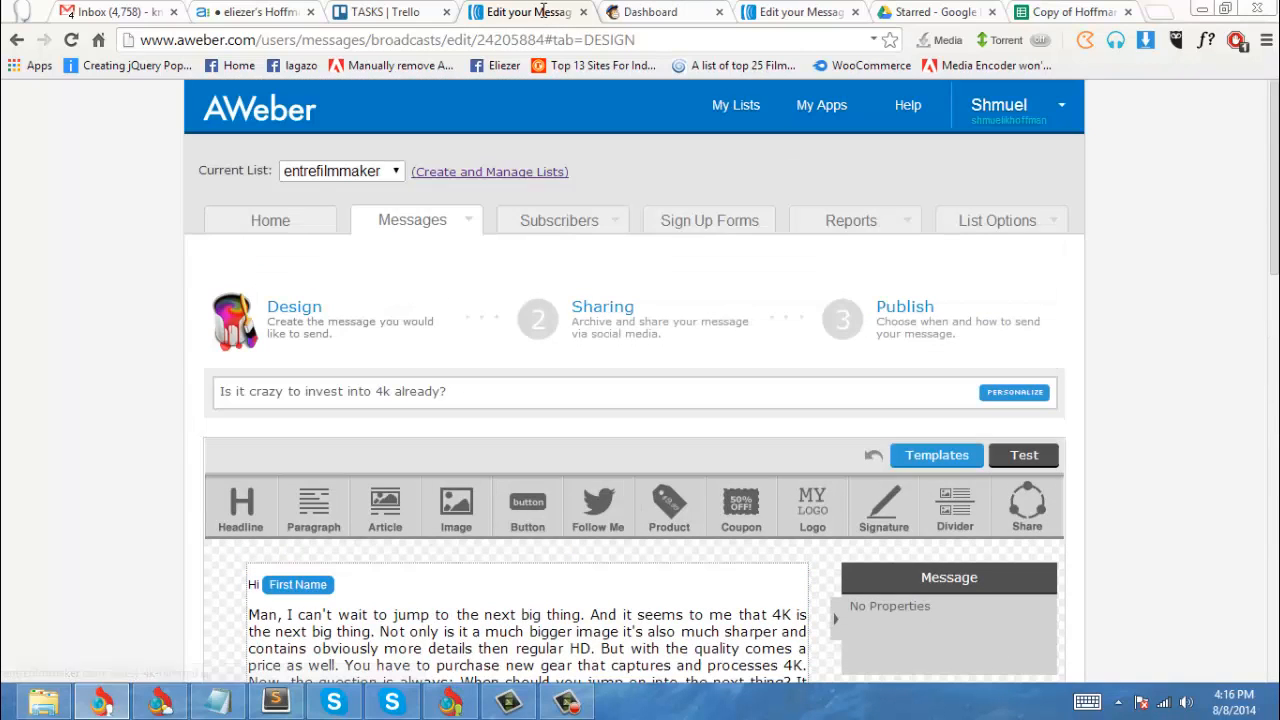
Step: Copy the AWeber broadcast's subject line and start a Regular ol' Campaign in MailChimp
{"action": "left_click_drag", "start_coordinate": [447, 392], "coordinate": [219, 392]}
{"action": "key", "text": "ctrl+c"}
{"action": "key", "text": "ctrl+Tab"}
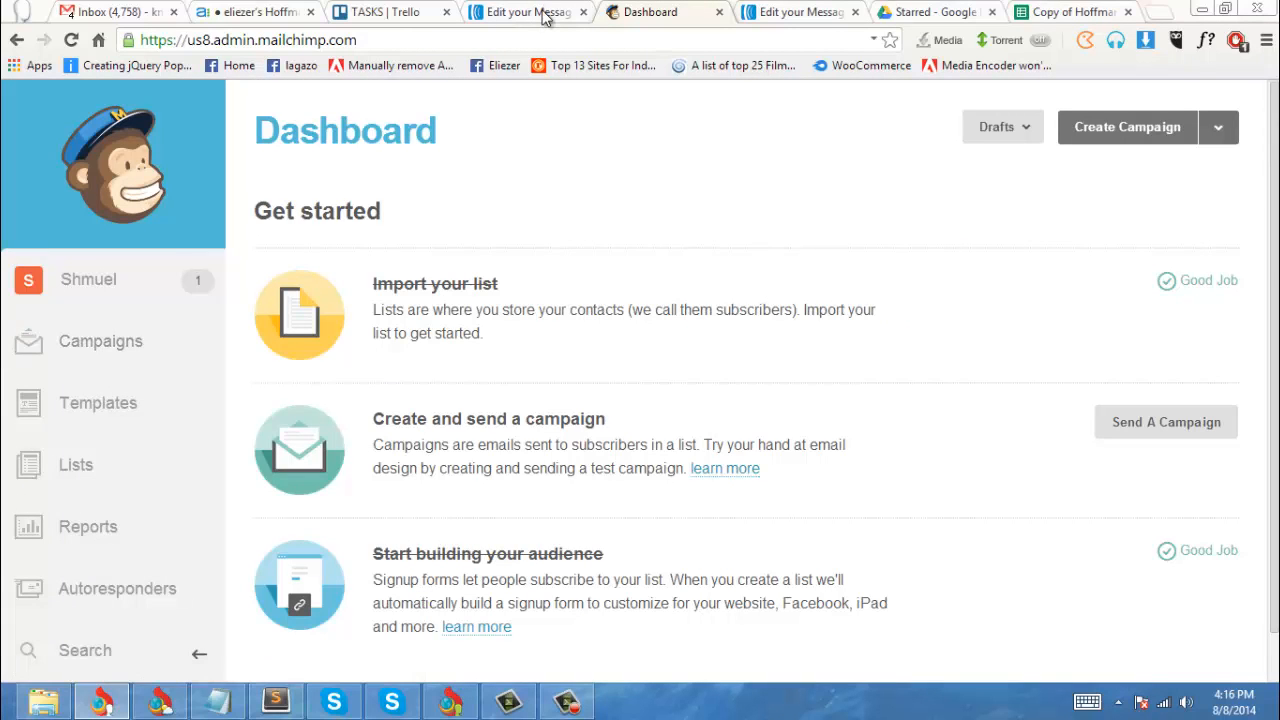
{"action": "left_click", "coordinate": [1128, 127]}
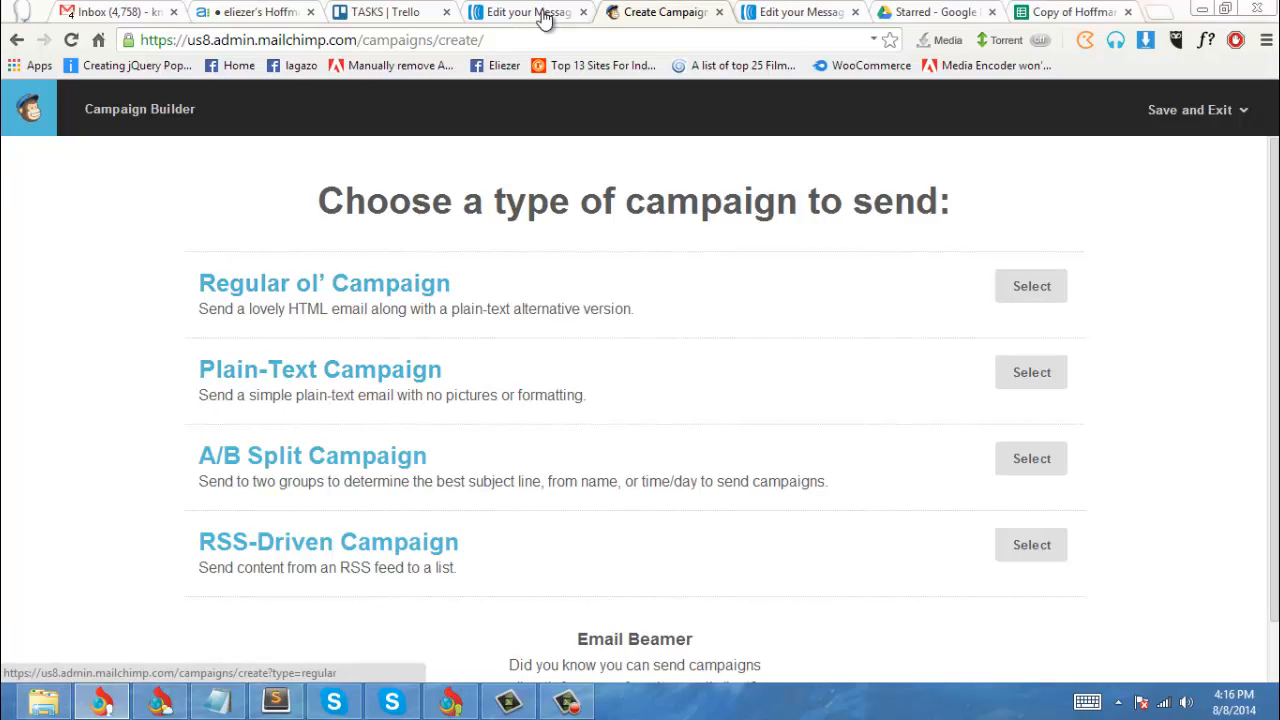
{"action": "left_click", "coordinate": [1031, 286]}
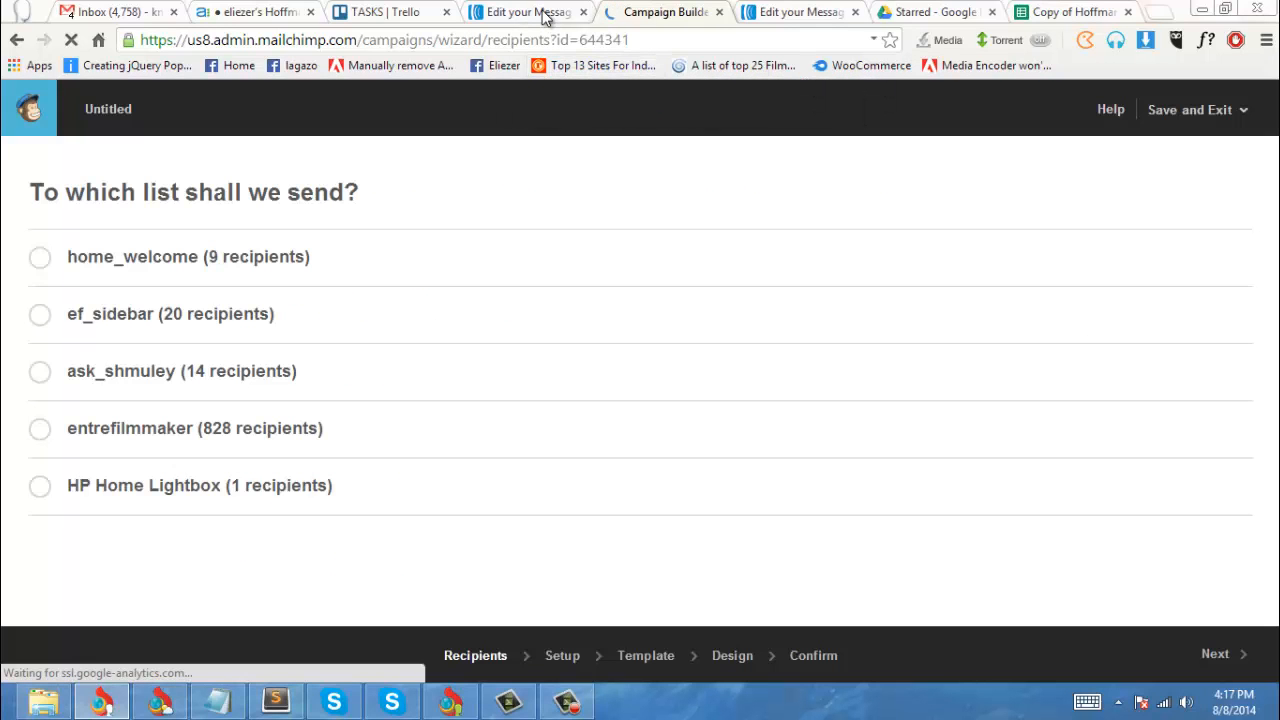
Step: Choose the entire entrefilmmaker list as the campaign's recipients and continue to Setup
{"action": "left_click", "coordinate": [530, 12]}
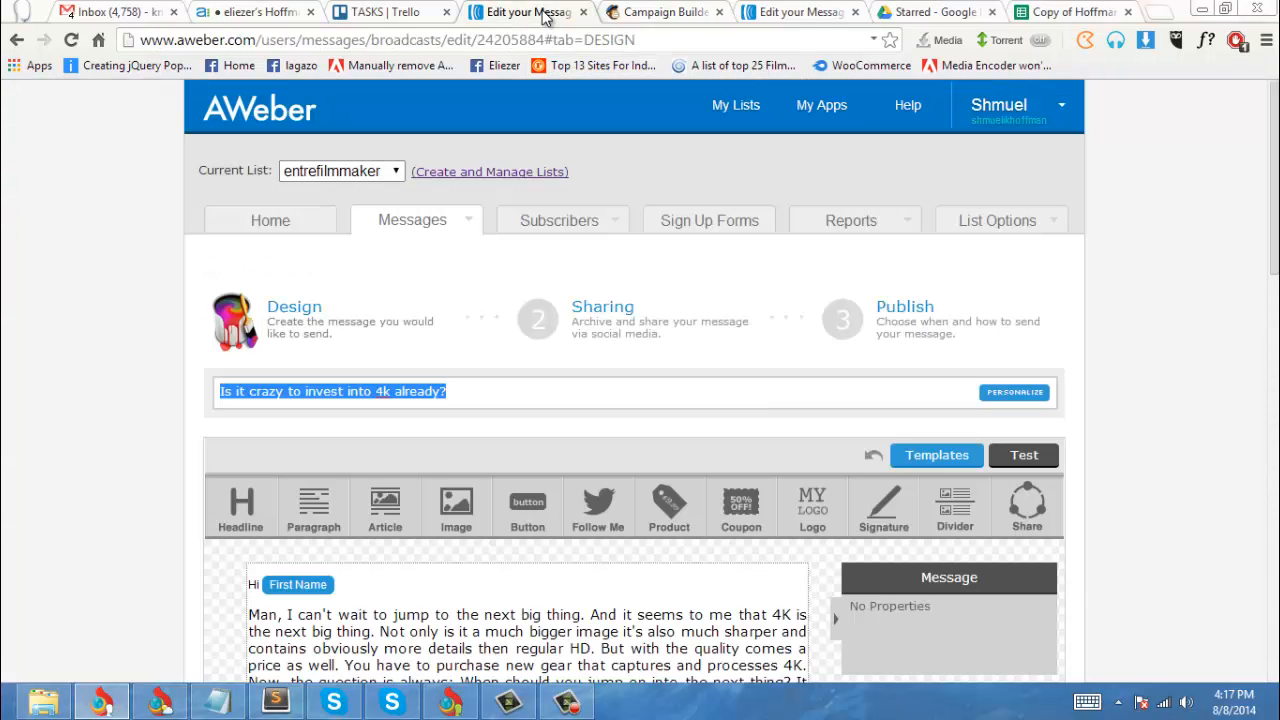
{"action": "key", "text": "ctrl+Tab"}
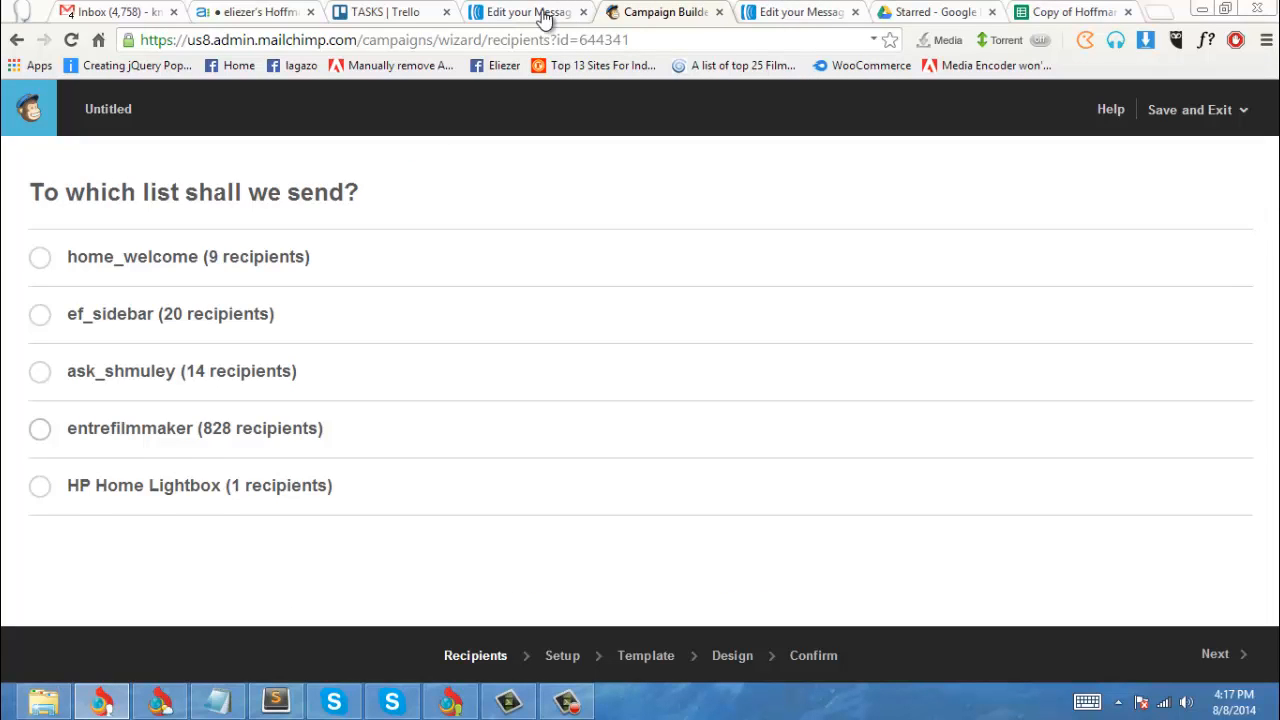
{"action": "left_click", "coordinate": [40, 429]}
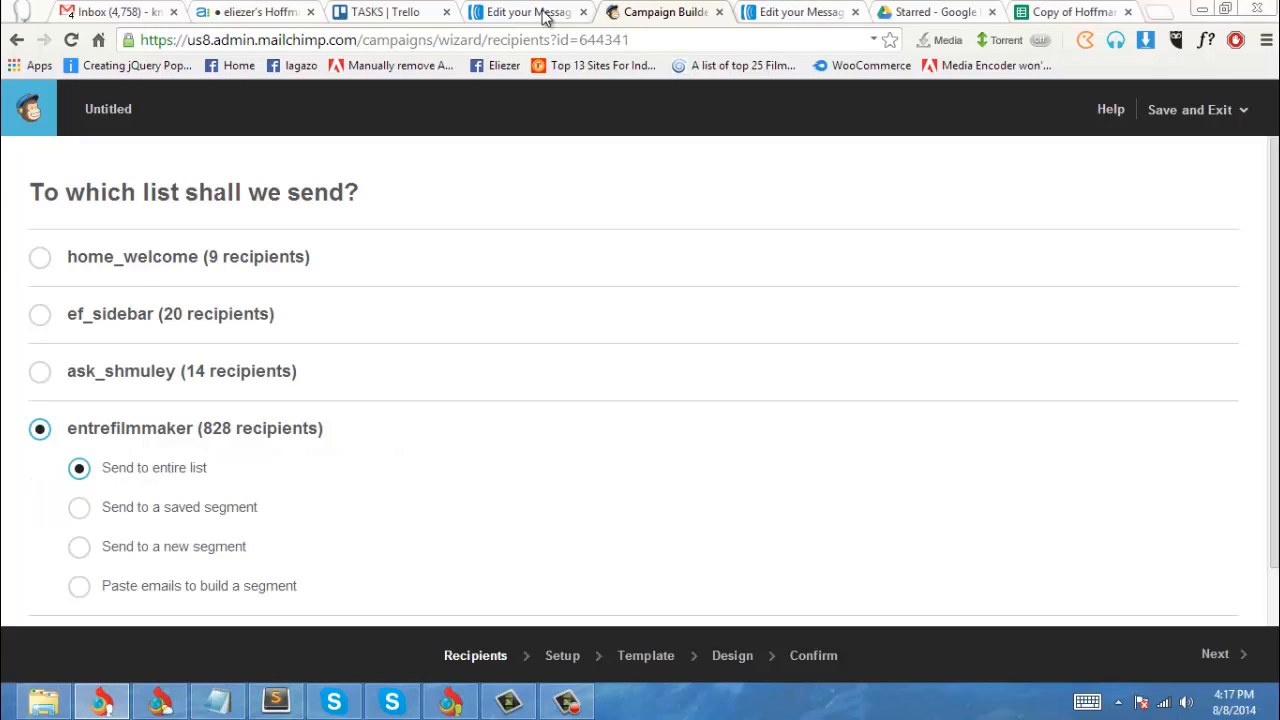
{"action": "left_click", "coordinate": [1222, 654]}
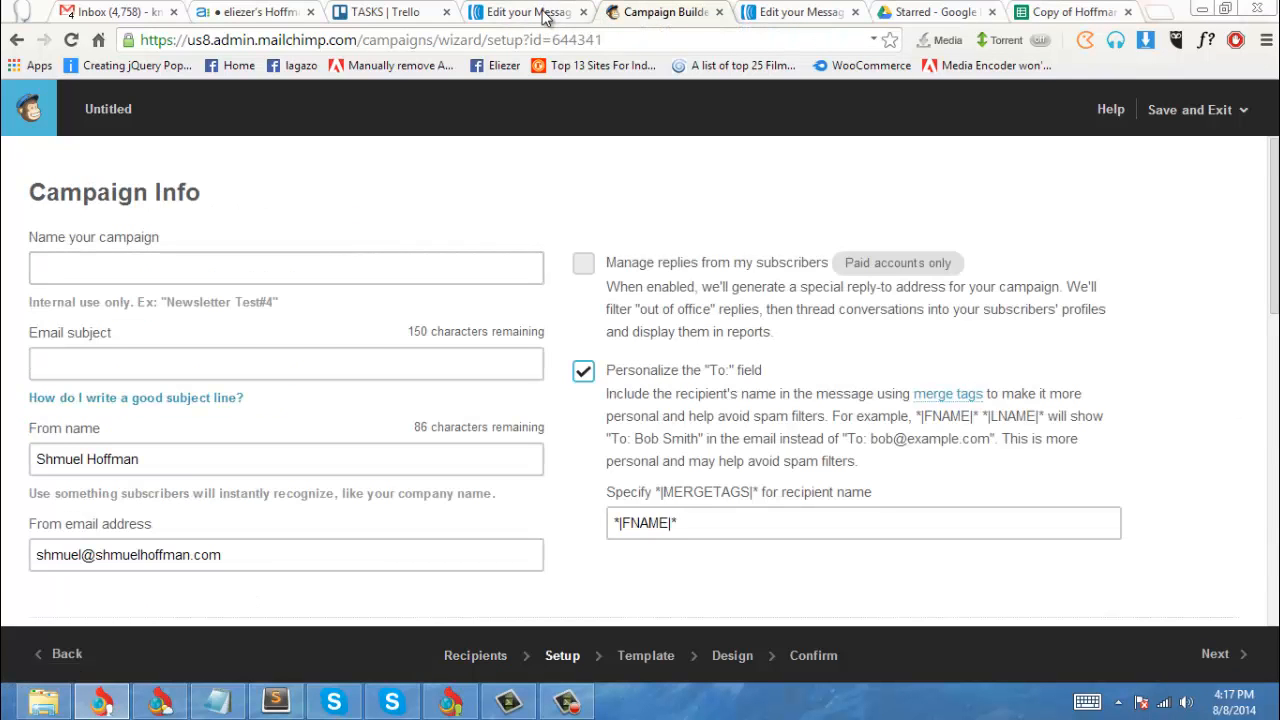
Step: Set both the campaign name and email subject to "Is it crazy to invest into 4k already?" and continue past Setup
{"action": "left_click", "coordinate": [544, 13]}
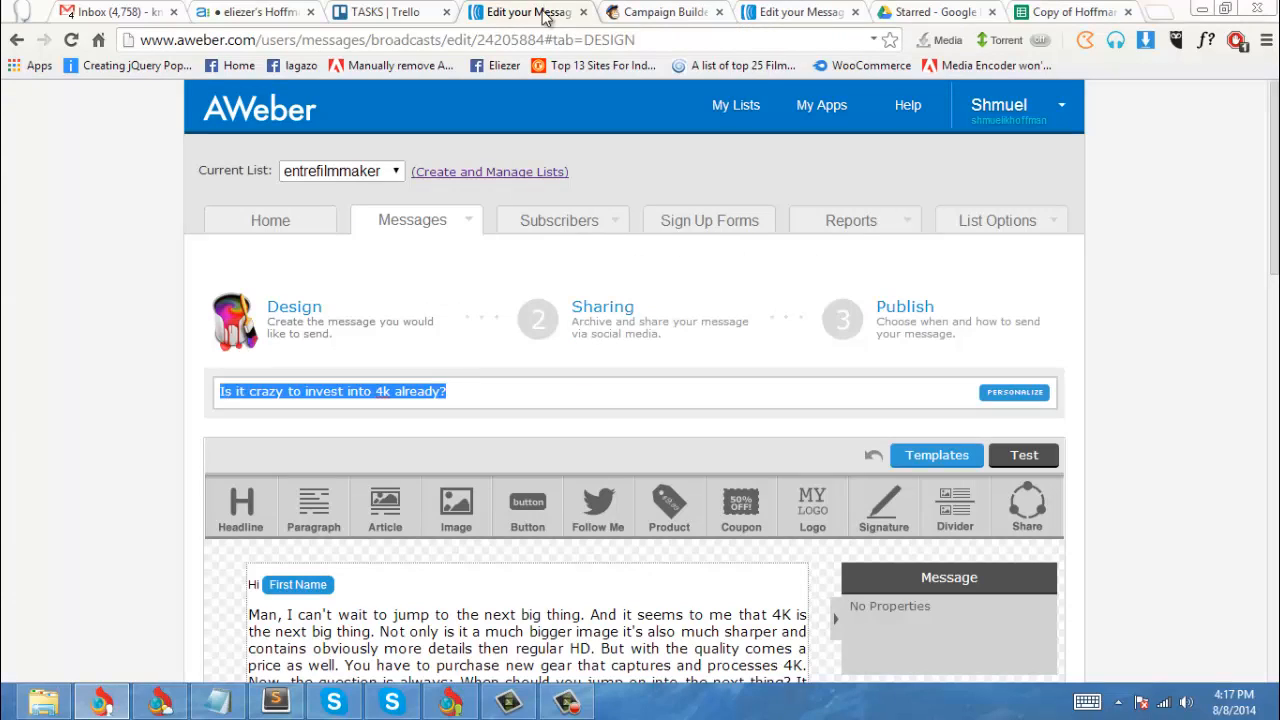
{"action": "key", "text": "ctrl+Tab"}
{"action": "key", "text": "ctrl+v"}
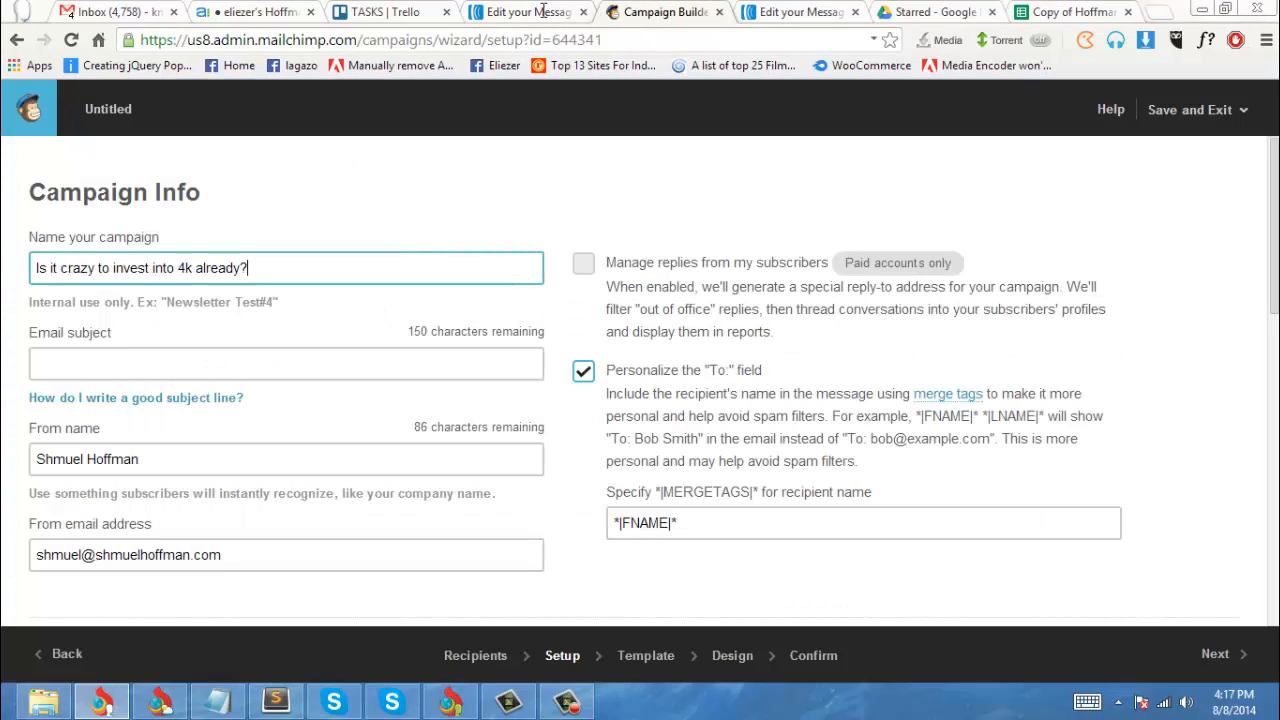
{"action": "key", "text": "Tab"}
{"action": "key", "text": "ctrl+v"}
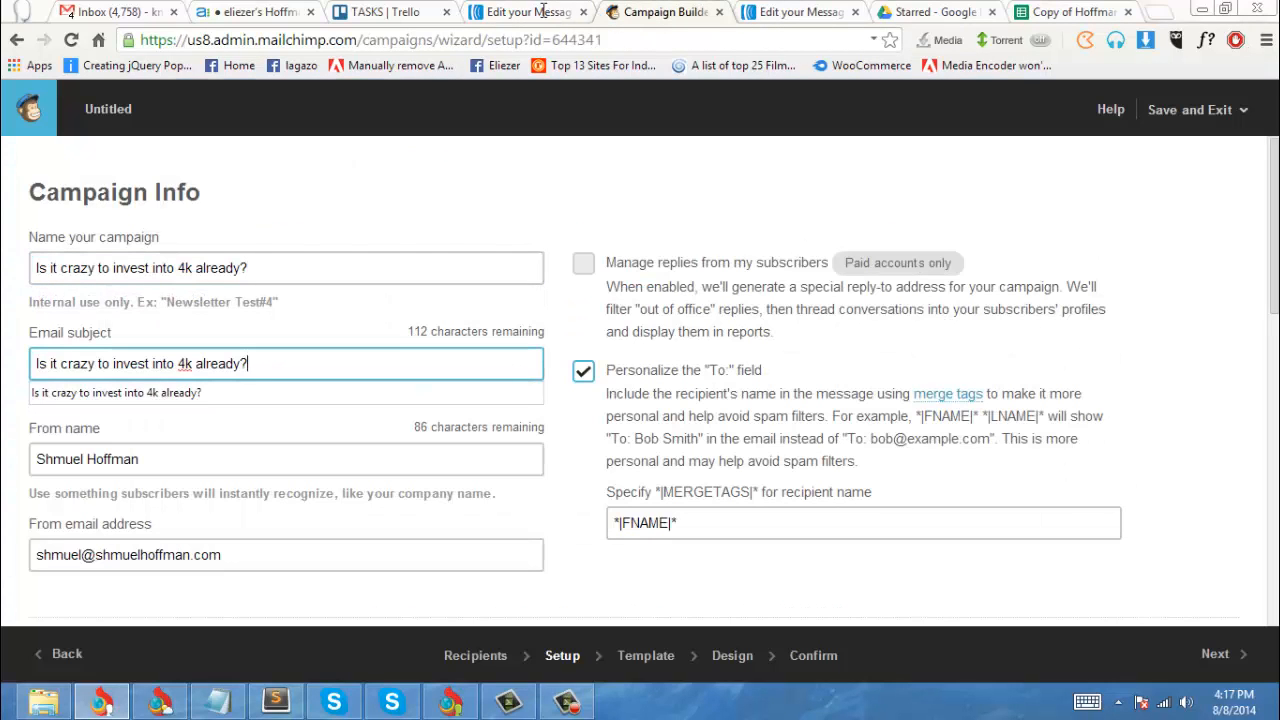
{"action": "key", "text": "Tab"}
{"action": "scroll", "coordinate": [543, 12], "scroll_direction": "down", "scroll_amount": 5}
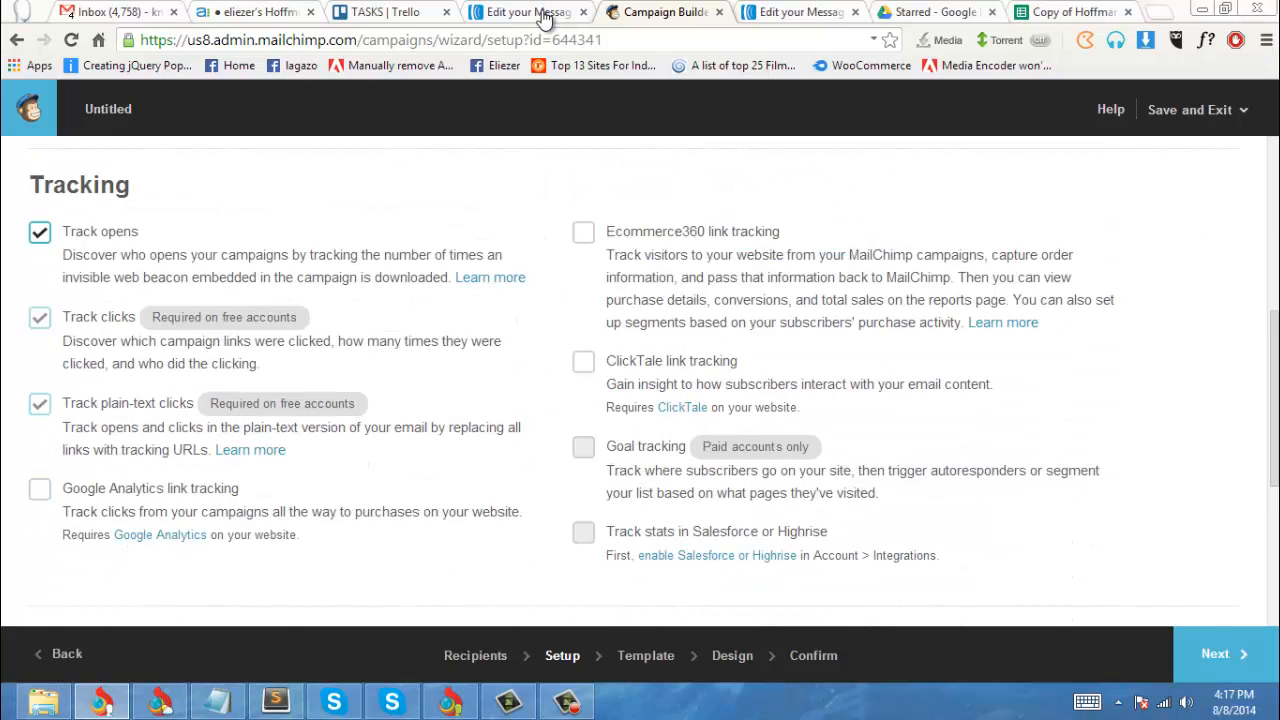
{"action": "key", "text": "Return"}
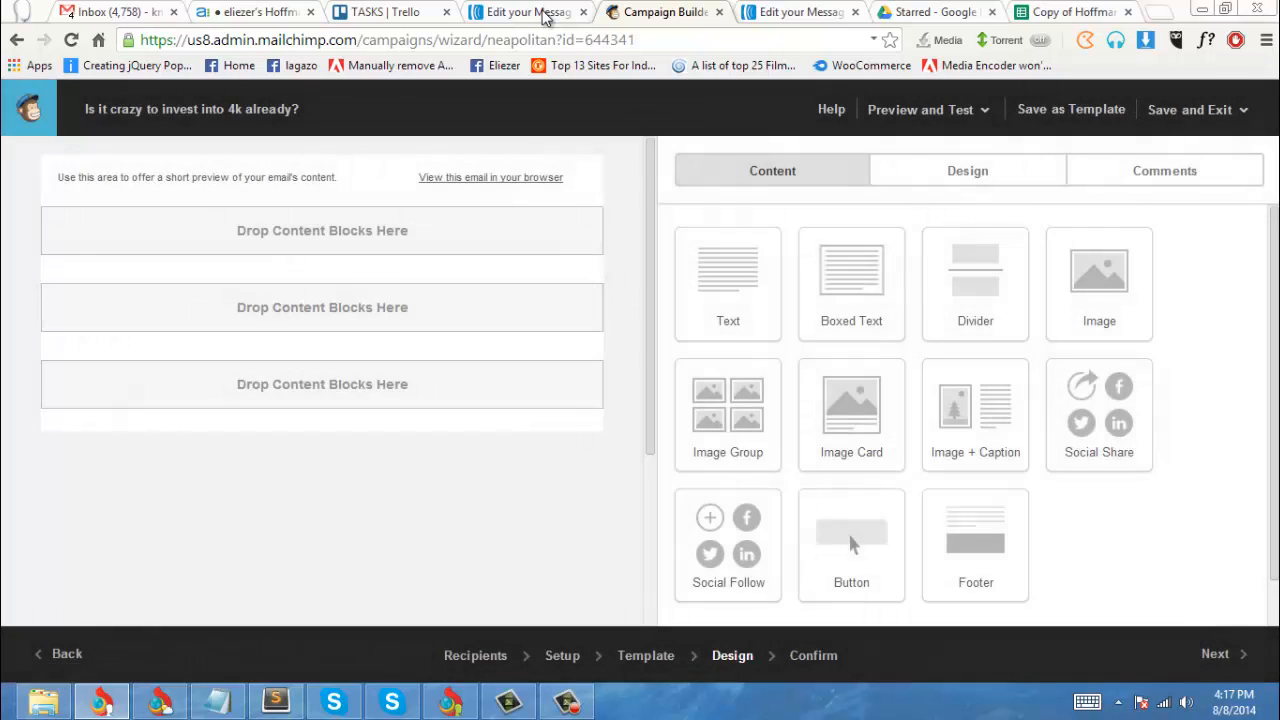
Step: Add a text block to the first content area and fill it with the greeting and opening paragraph from the AWeber message
{"action": "left_click", "coordinate": [530, 12]}
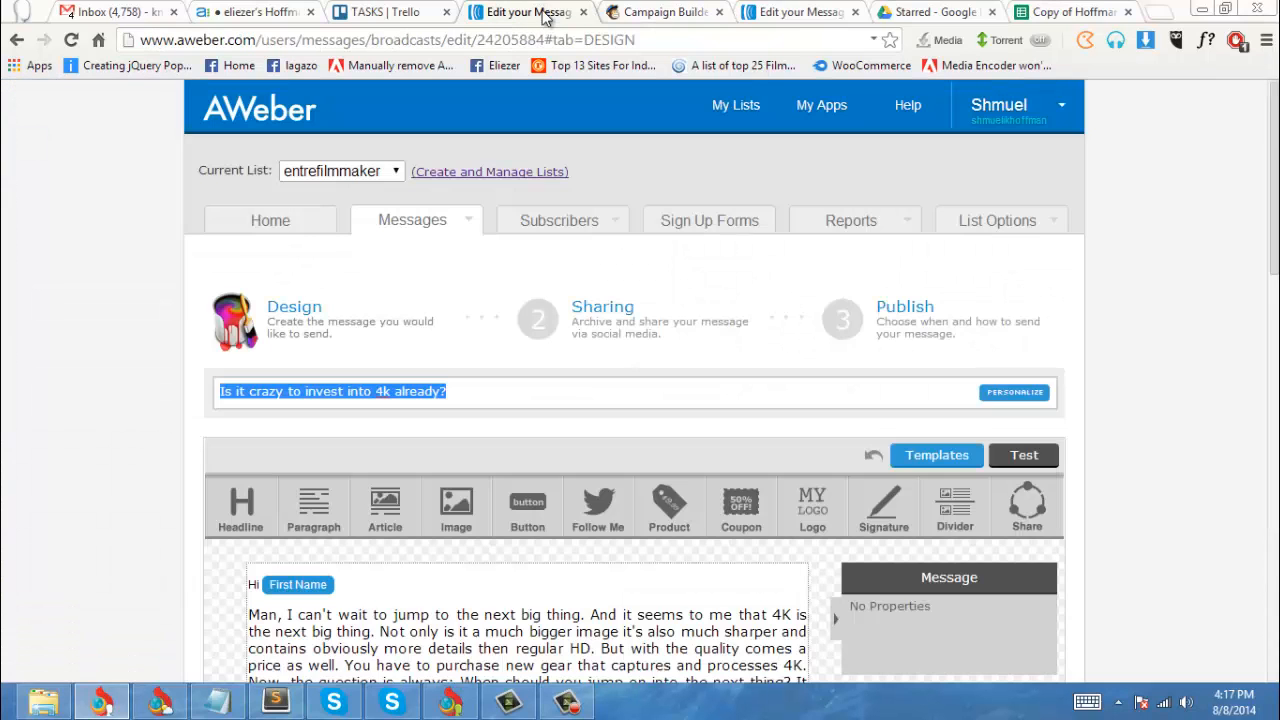
{"action": "scroll", "coordinate": [527, 475], "scroll_direction": "down", "scroll_amount": 1}
{"action": "left_click", "coordinate": [527, 475]}
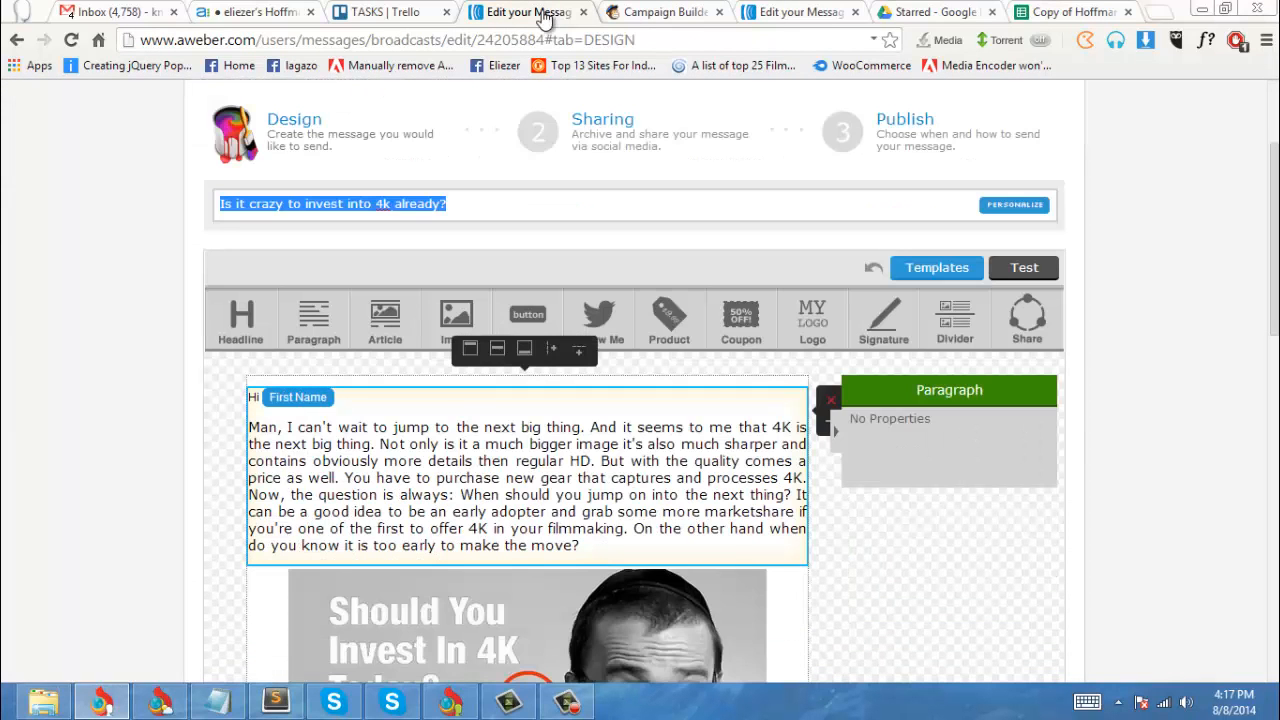
{"action": "double_click", "coordinate": [642, 478]}
{"action": "key", "text": "ctrl+a"}
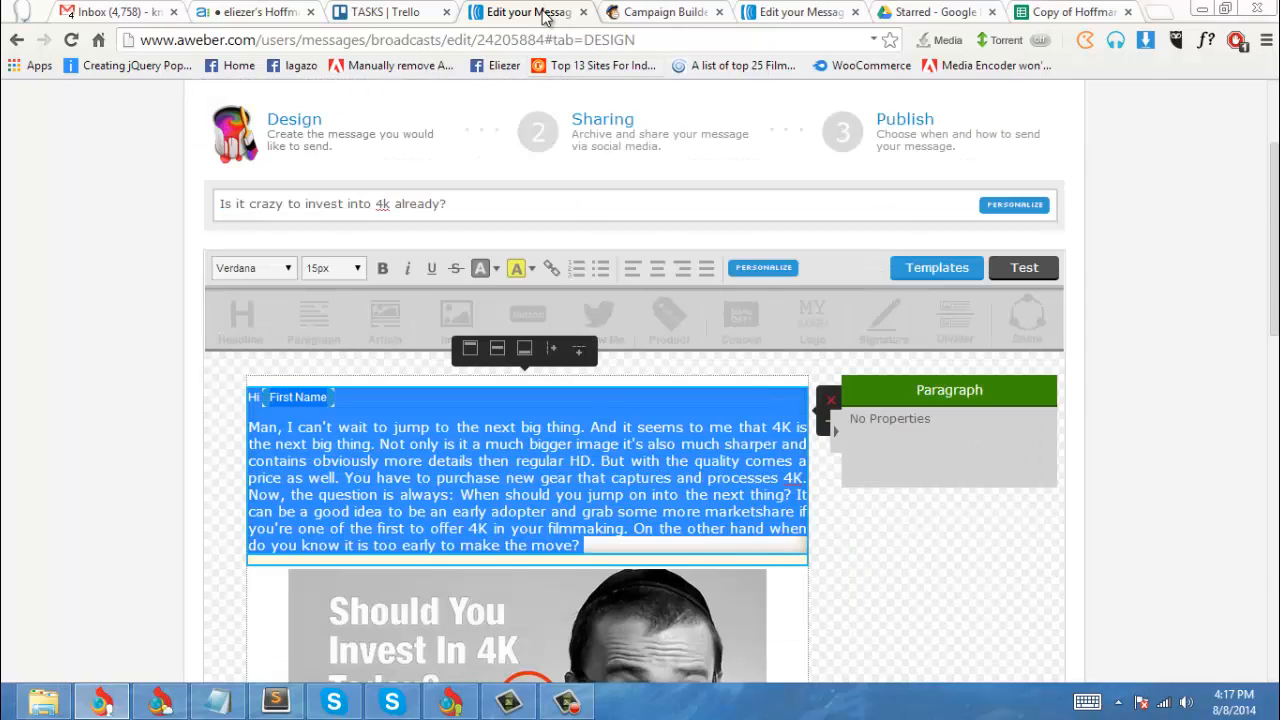
{"action": "key", "text": "ctrl+Tab"}
{"action": "left_click_drag", "start_coordinate": [720, 275], "coordinate": [457, 237]}
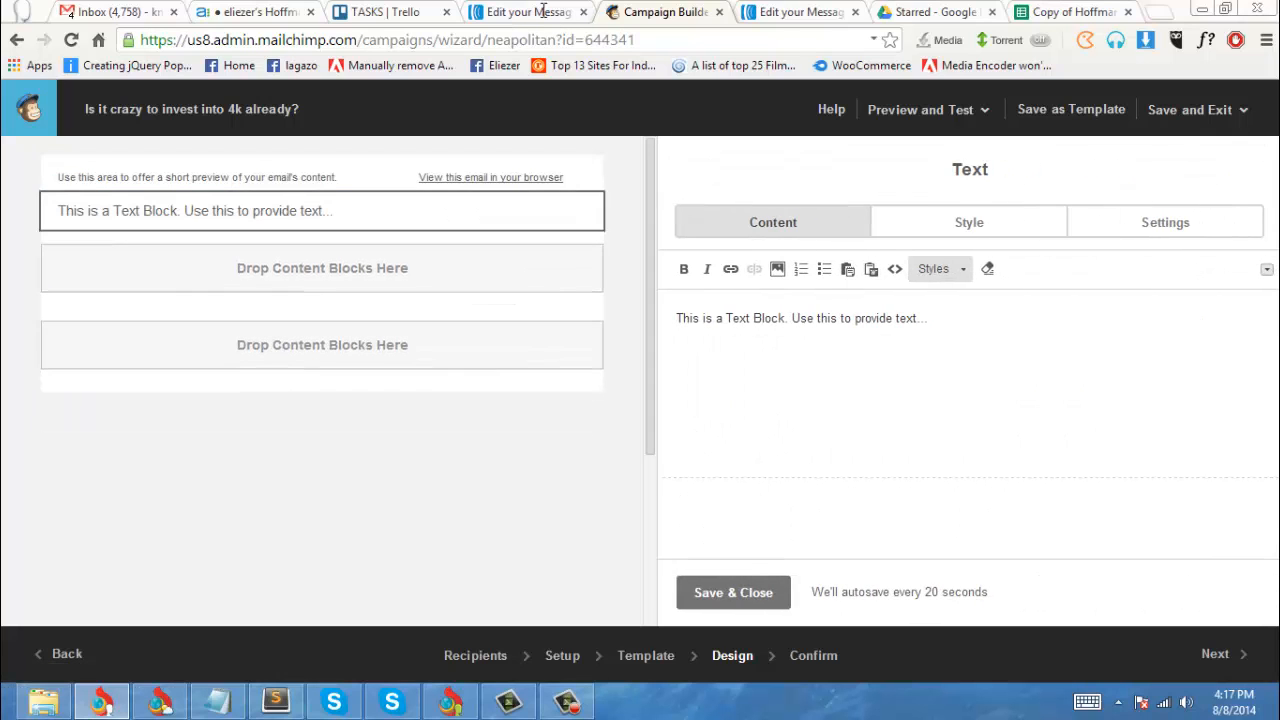
{"action": "key", "text": "ctrl+a"}
{"action": "type", "text": "Hi  Man, I can't wait to jump to the next big thing. And it seems to me that 4K is the next big thing. Not only is it a much bigger image it's also much sharper and contains obviously more details then regular HD. But with the quality comes a price as well. You have to purchase new gear that captures and processes 4K. Now, the question is always: When should you jump on into the next thing? It can be a good idea to be an early adopter and grab some more marketshare if you're one of the first to offer 4K in your filmmaking. On the other hand when do you know it is too early to make the move?"}
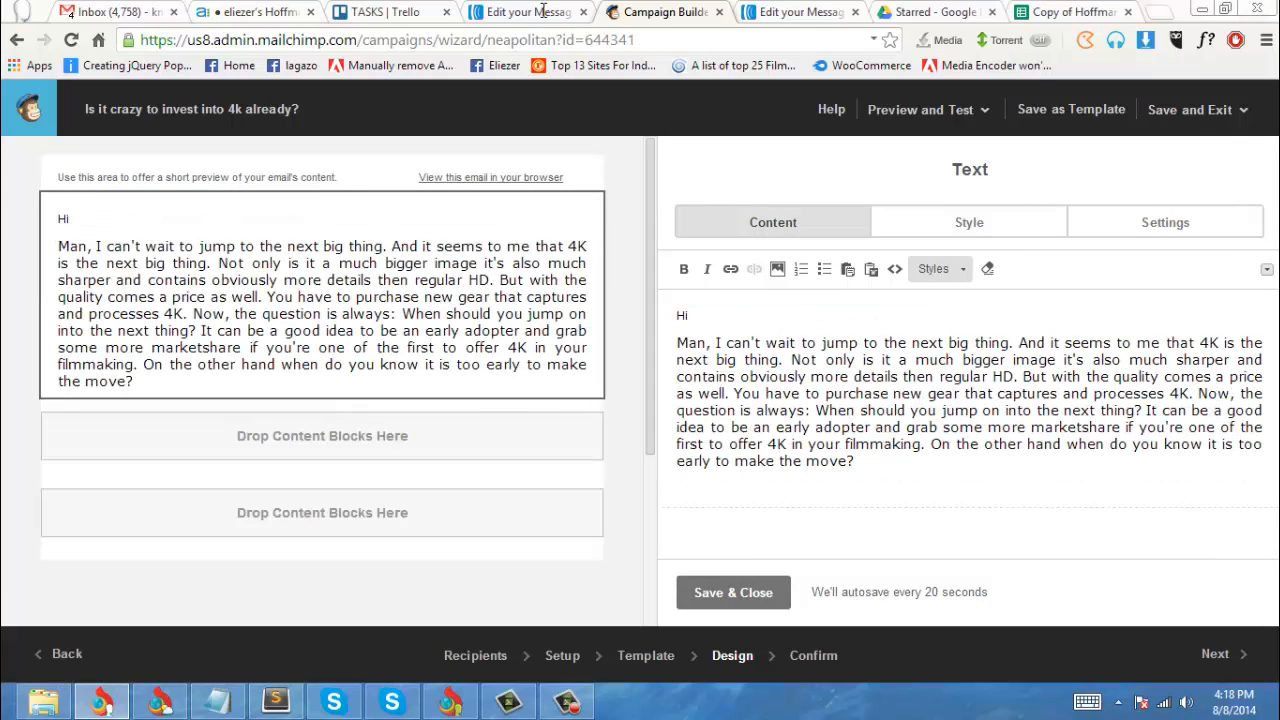
Step: Insert the merge tag *|FNAME|* from the Notepad notes plus a comma after "Hi", and save the text block
{"action": "key", "text": "alt+Tab"}
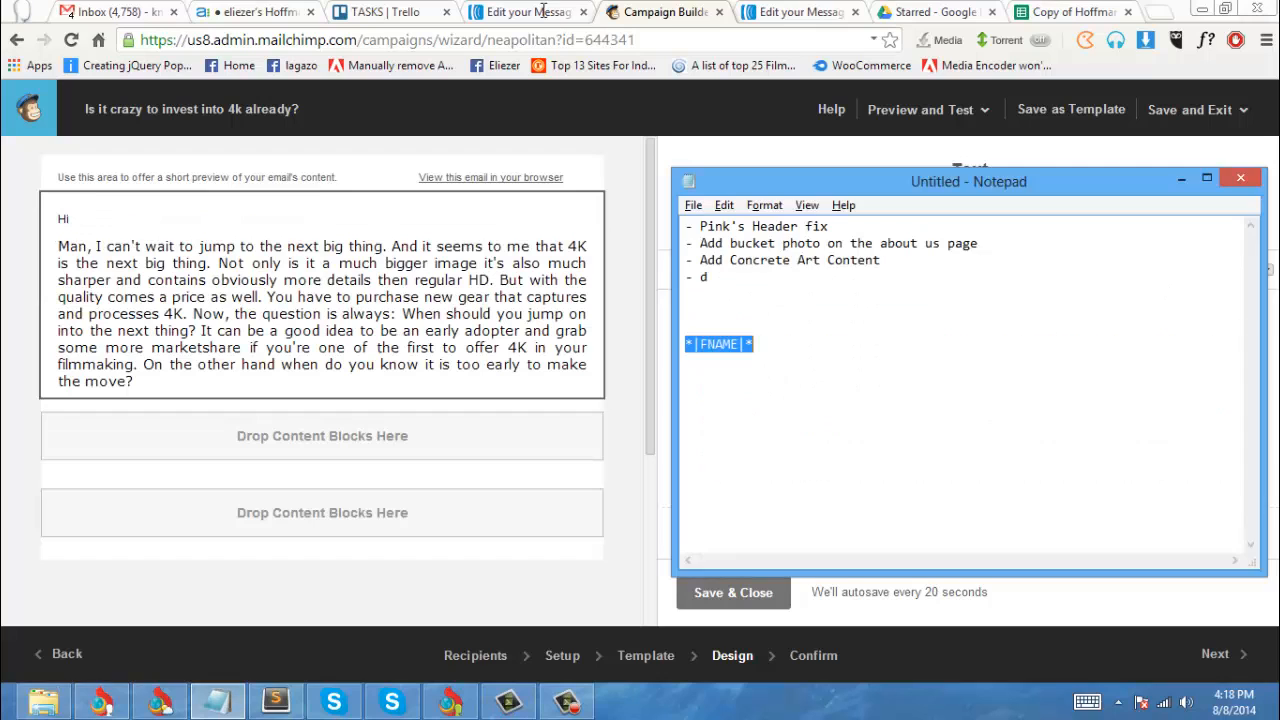
{"action": "key", "text": "alt+Tab"}
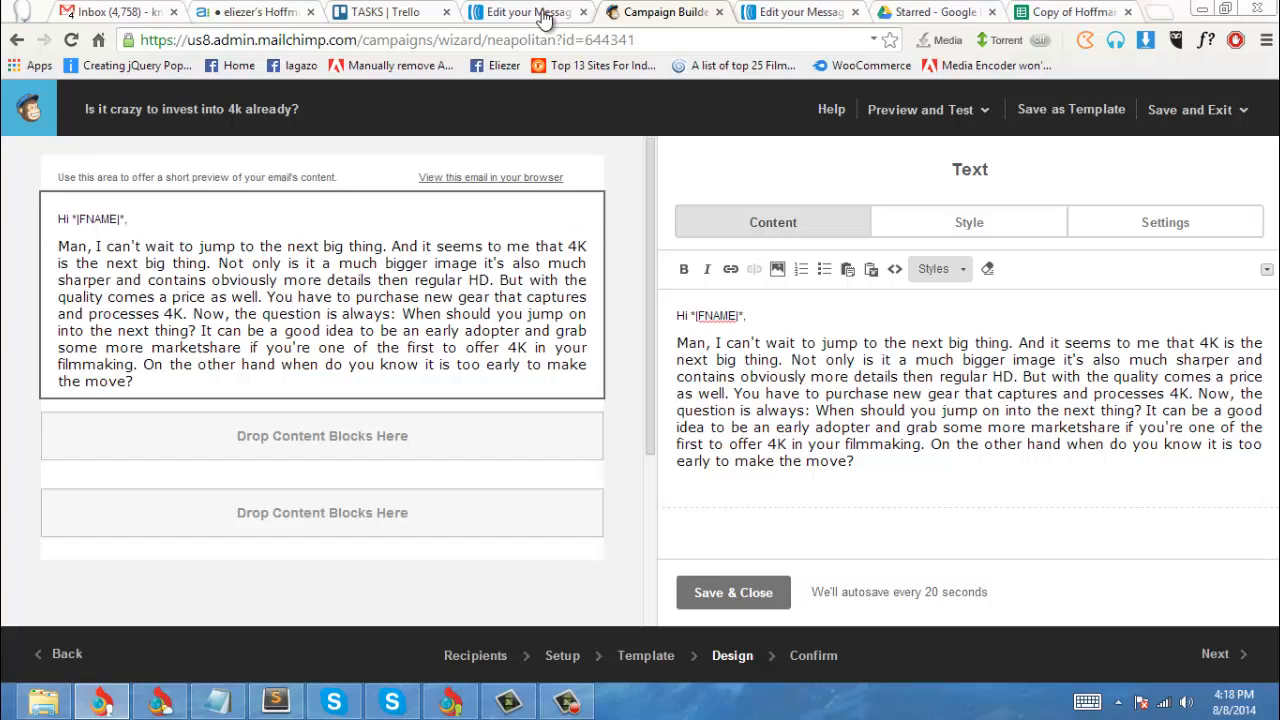
{"action": "left_click", "coordinate": [733, 592]}
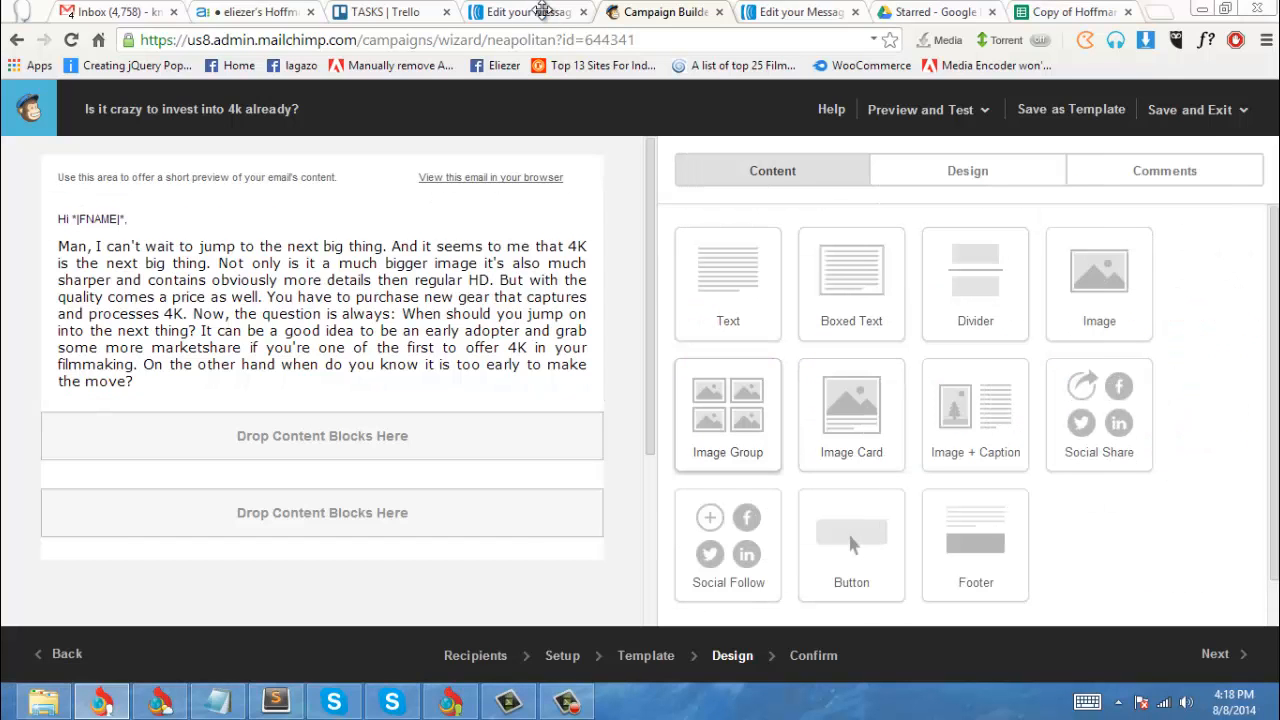
Step: Add an image block below the opening text and save the 4K video thumbnail from the AWeber message to the Desktop
{"action": "left_click_drag", "start_coordinate": [1099, 284], "coordinate": [514, 491]}
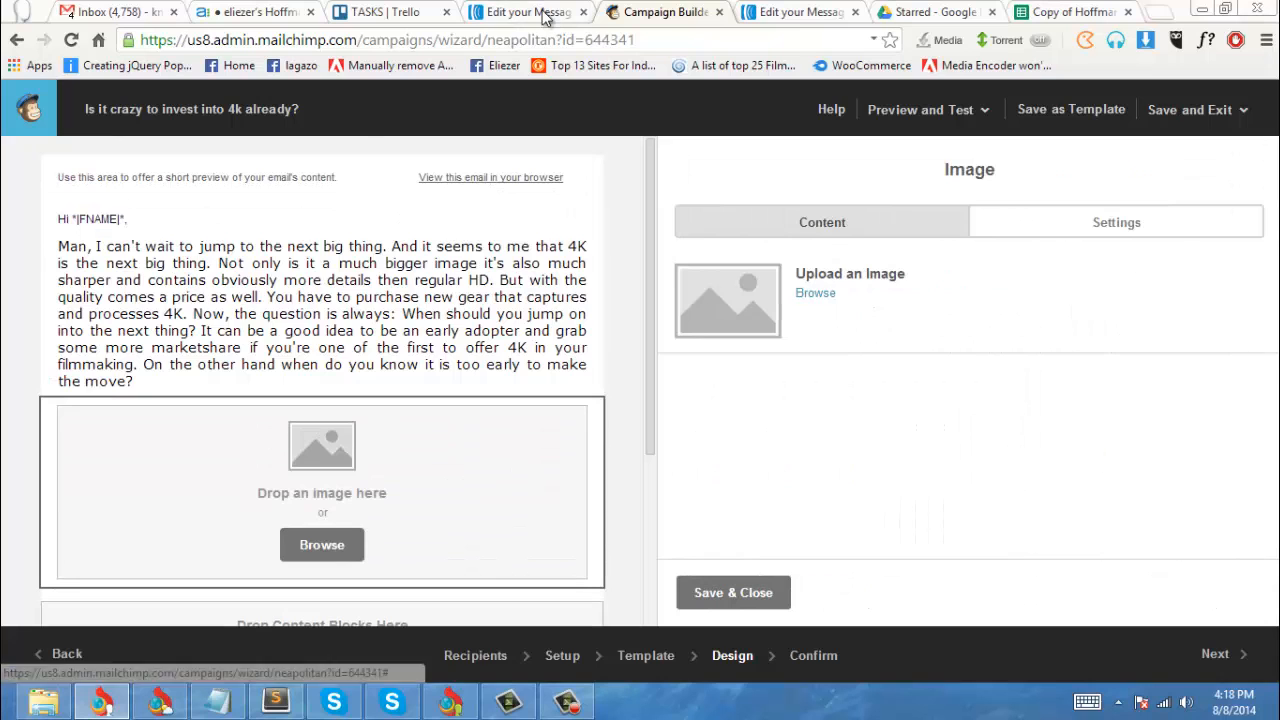
{"action": "left_click", "coordinate": [544, 19]}
{"action": "scroll", "coordinate": [544, 19], "scroll_direction": "down", "scroll_amount": 3}
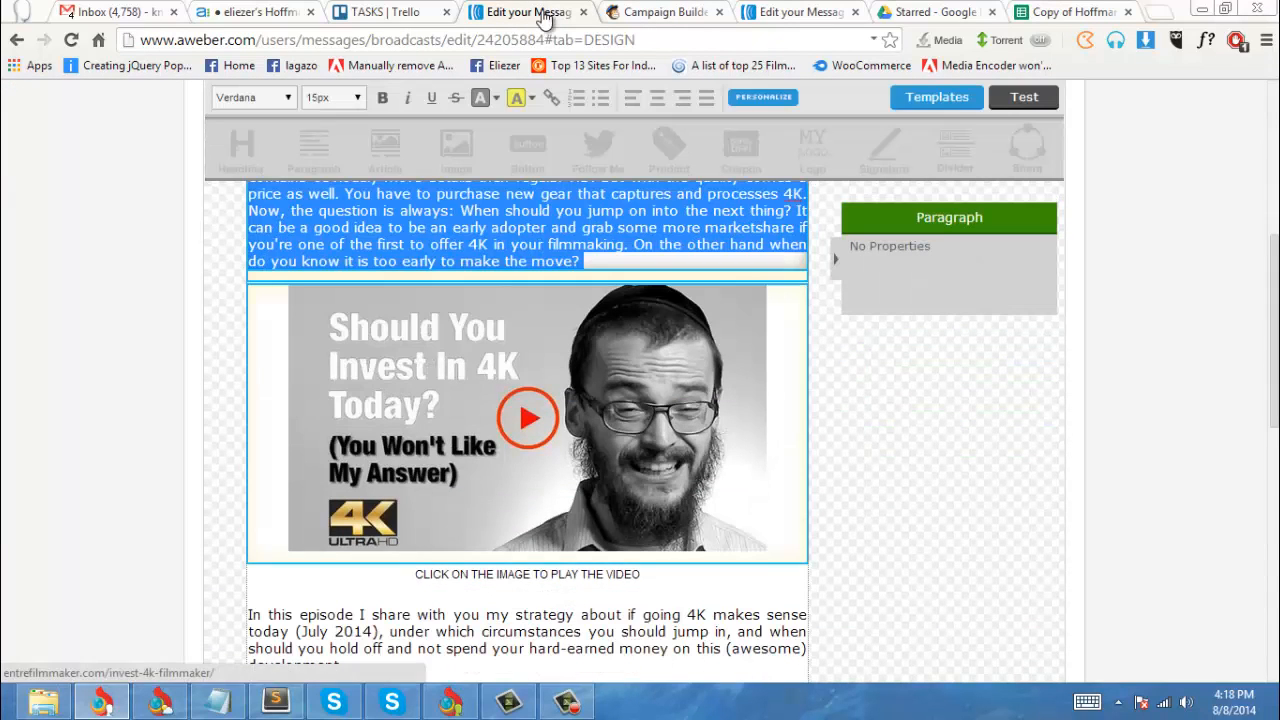
{"action": "right_click", "coordinate": [572, 421]}
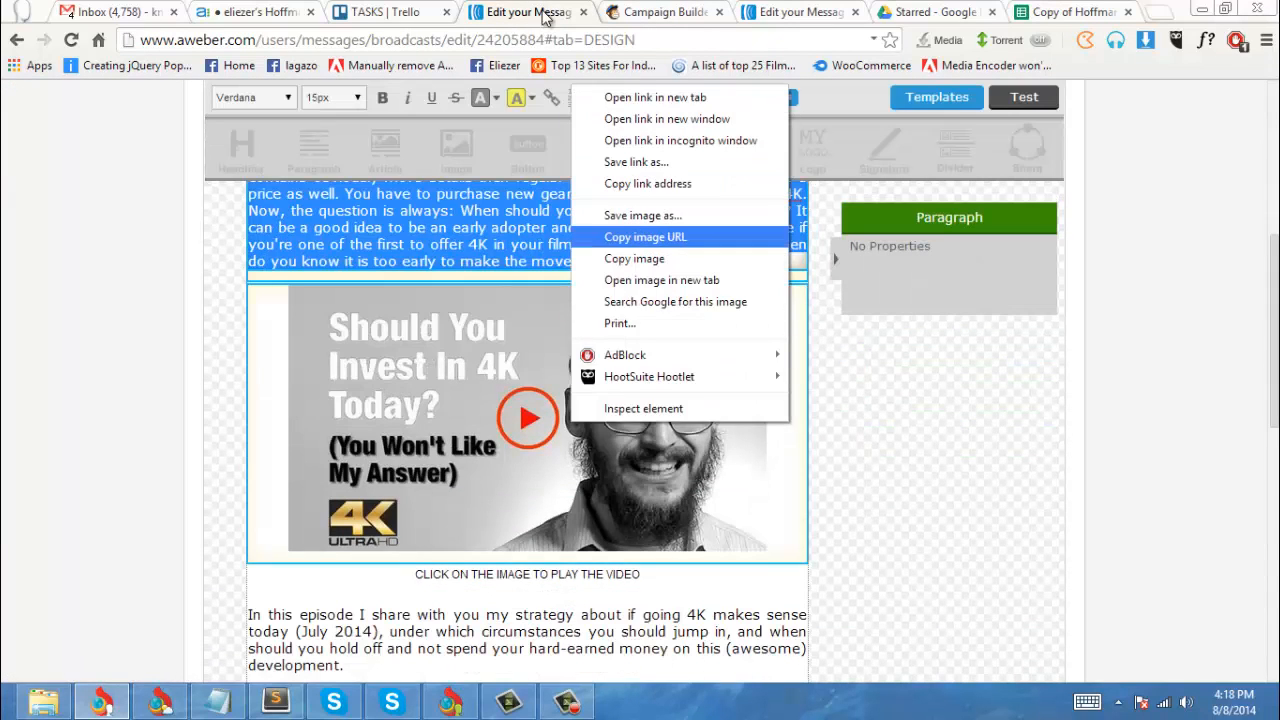
{"action": "key", "text": "Down"}
{"action": "key", "text": "Down"}
{"action": "key", "text": "Up"}
{"action": "key", "text": "Up"}
{"action": "key", "text": "Up"}
{"action": "left_click", "coordinate": [543, 11]}
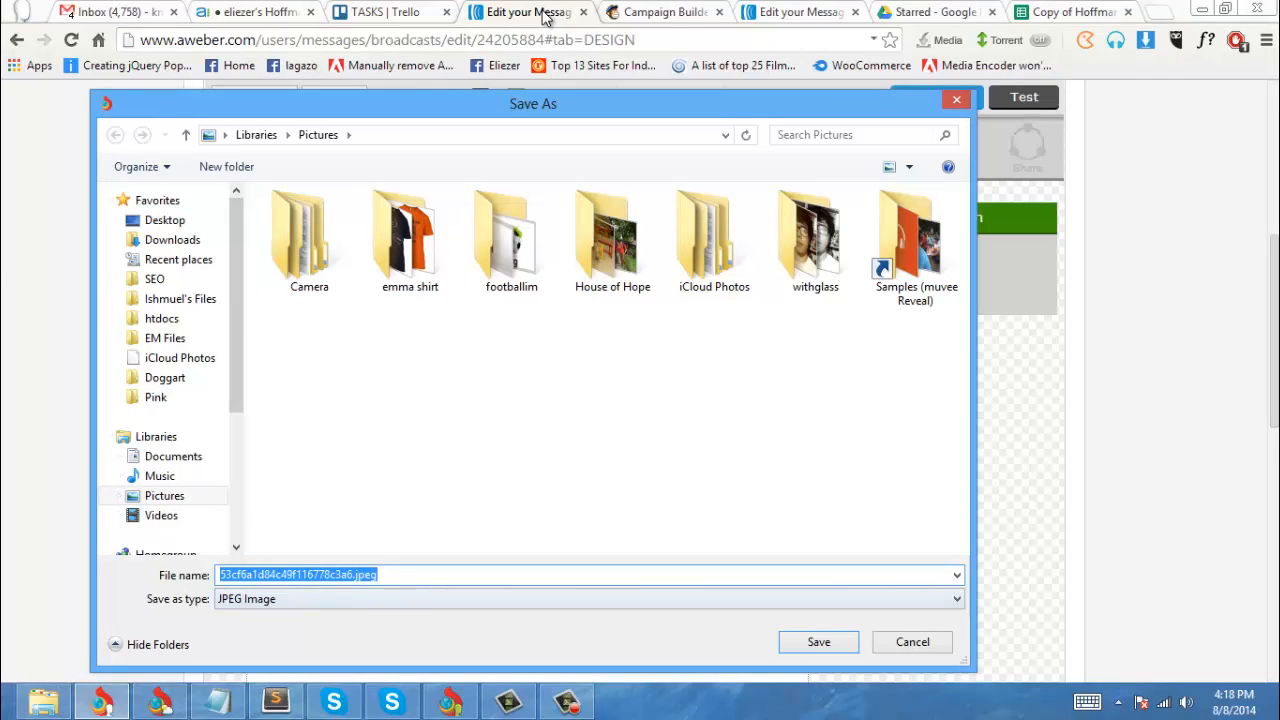
{"action": "left_click", "coordinate": [165, 220]}
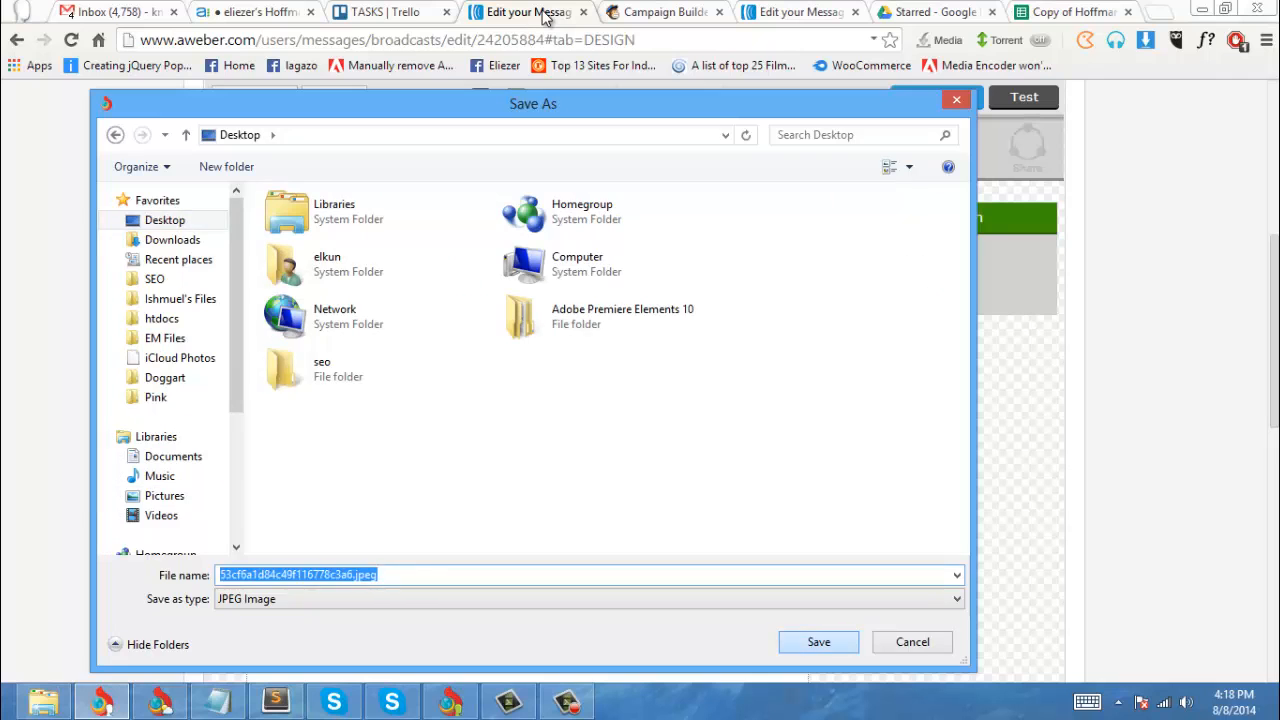
{"action": "key", "text": "Return"}
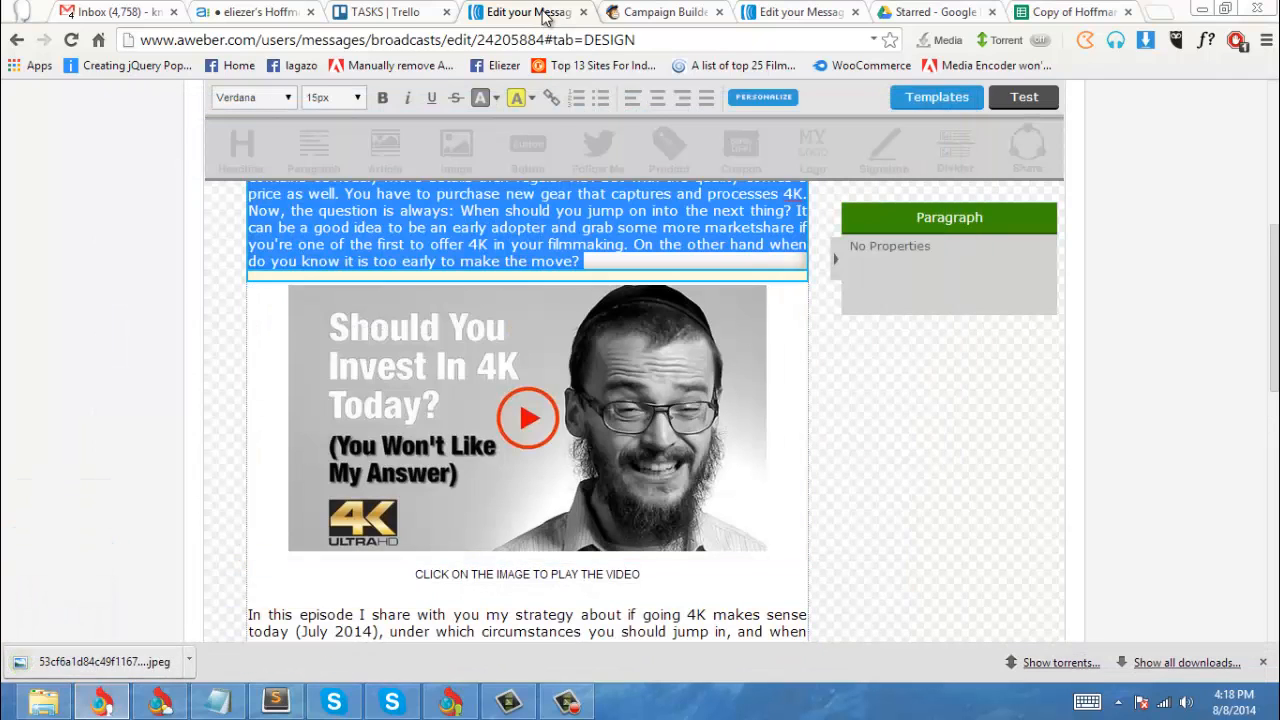
Step: Upload 53cf6a1d84c49f116778c3a6.jpeg from the Desktop into the campaign's new image block
{"action": "key", "text": "ctrl+Tab"}
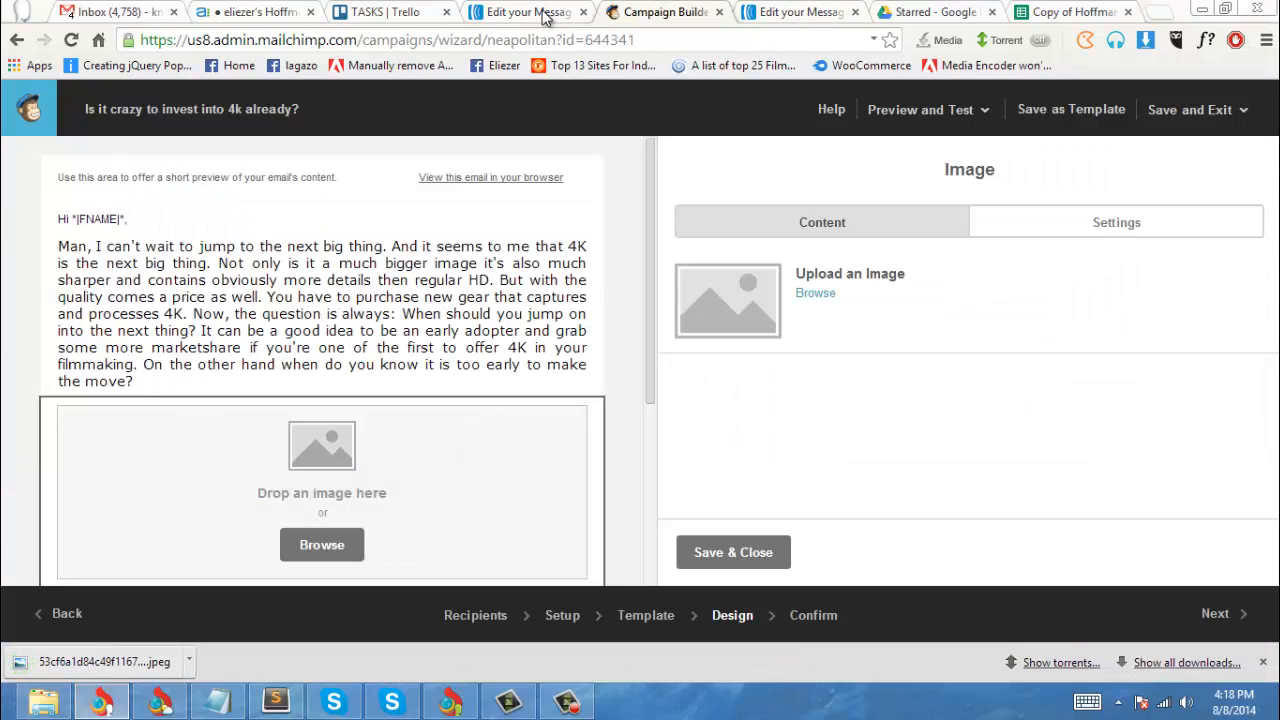
{"action": "left_click", "coordinate": [322, 545]}
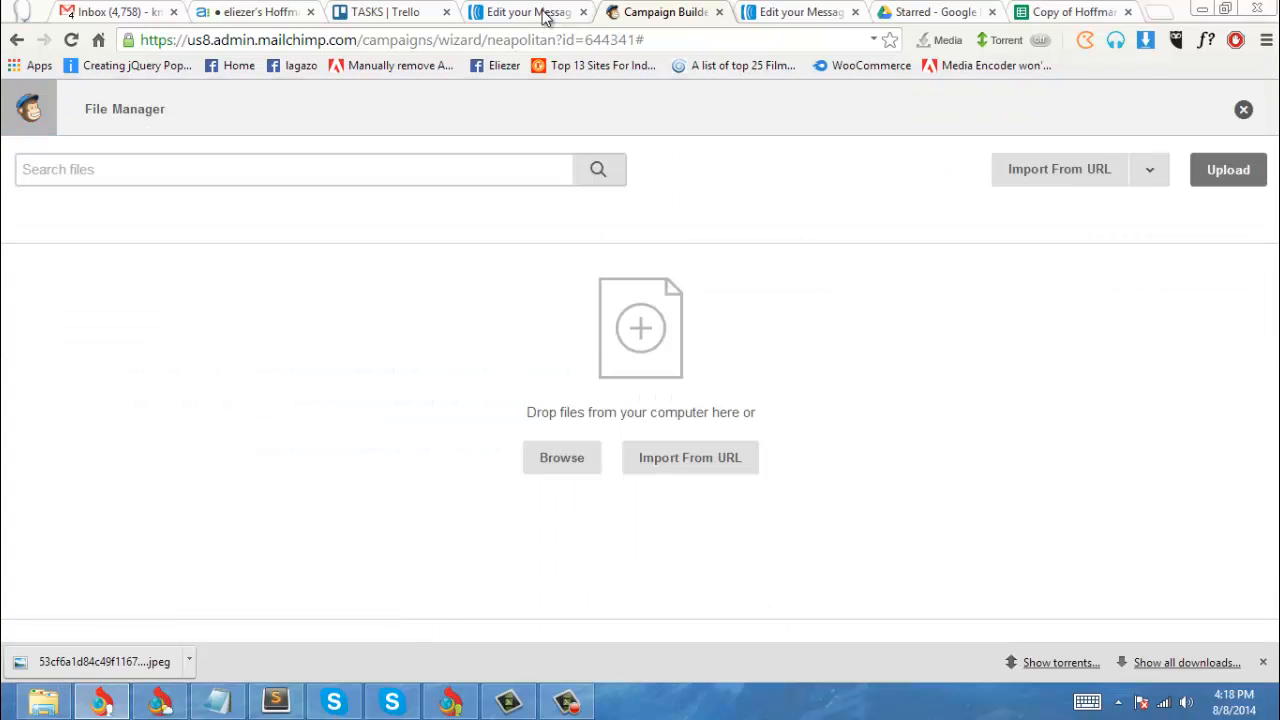
{"action": "left_click", "coordinate": [561, 457]}
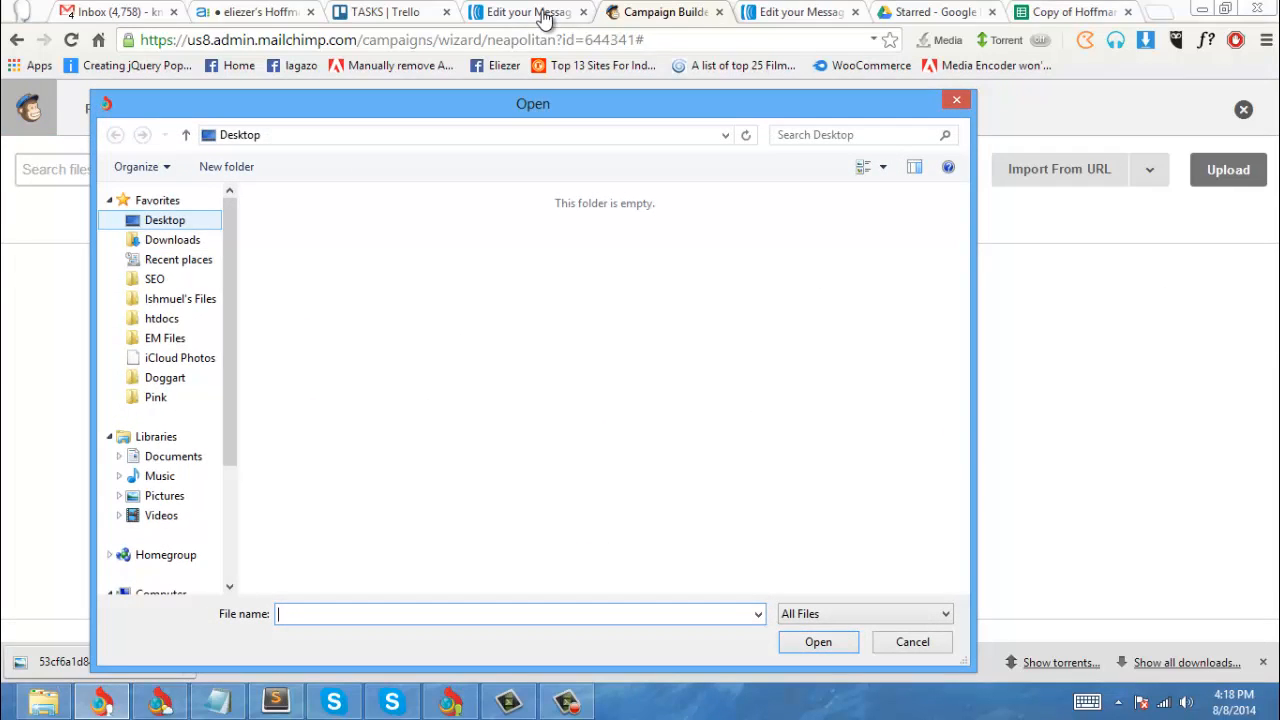
{"action": "left_click", "coordinate": [165, 220]}
{"action": "left_click", "coordinate": [400, 317]}
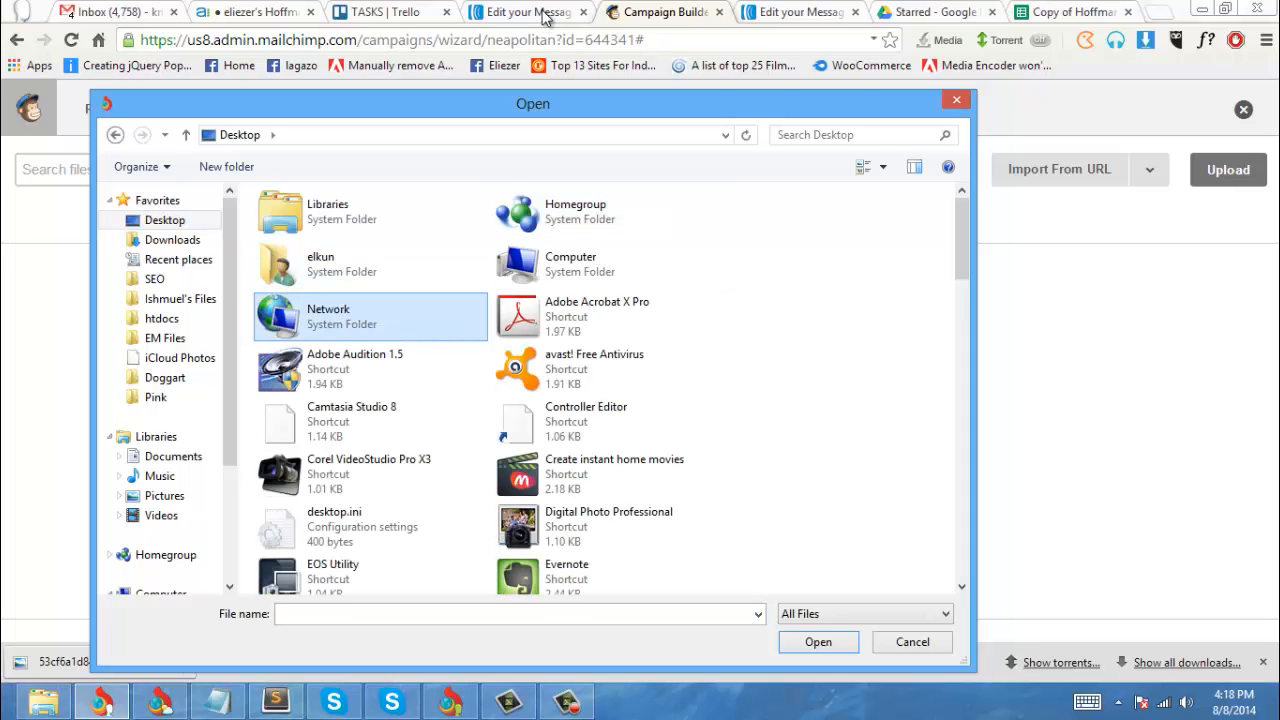
{"action": "key", "text": "5"}
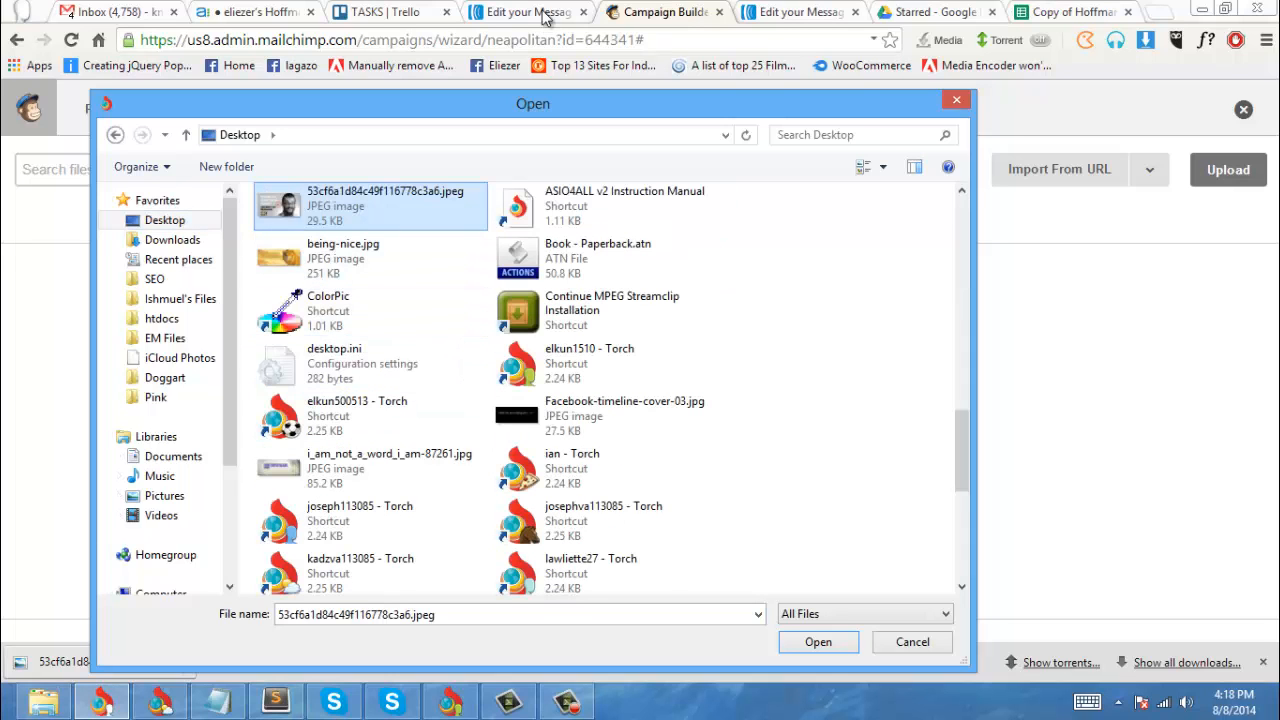
{"action": "key", "text": "Return"}
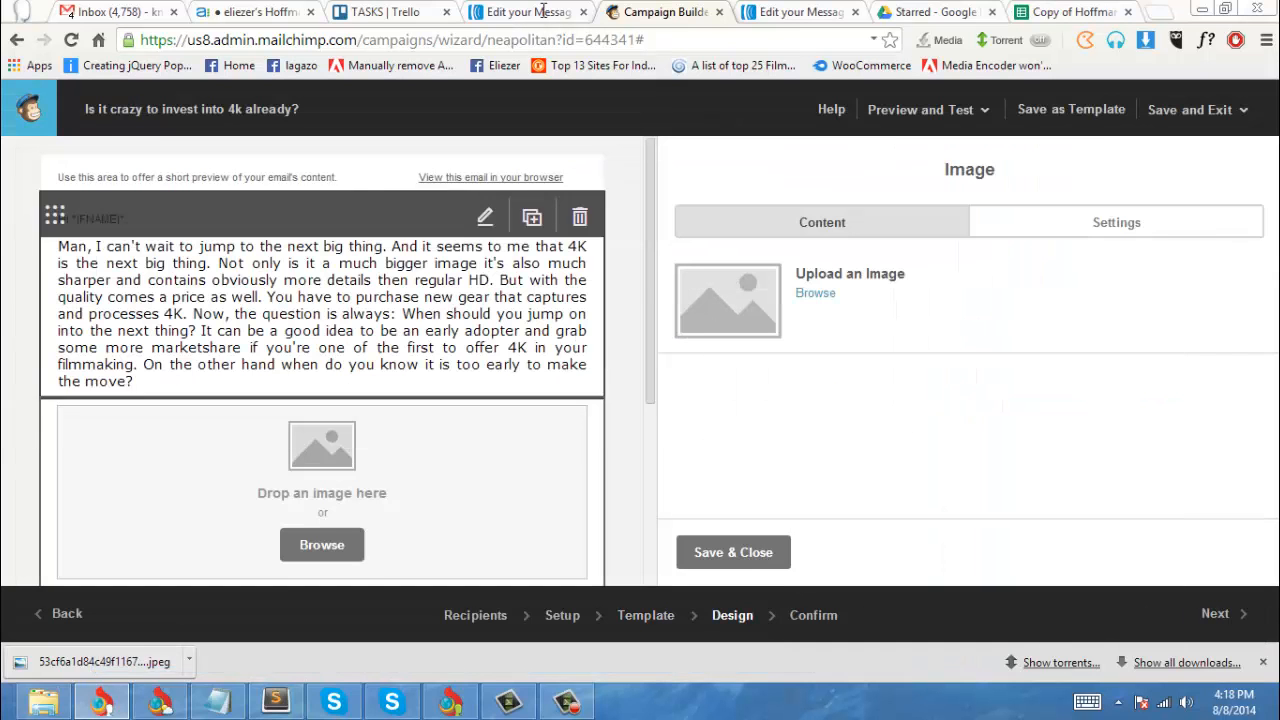
{"action": "scroll", "coordinate": [322, 360], "scroll_direction": "down", "scroll_amount": 2}
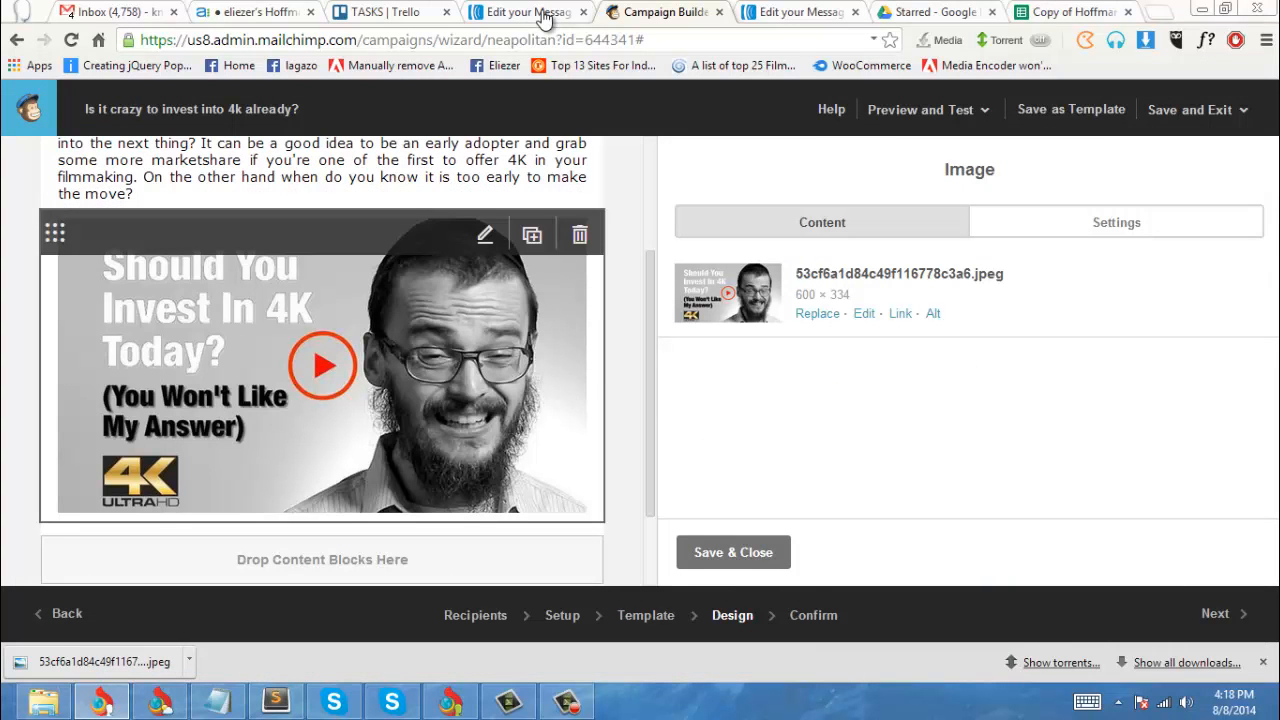
{"action": "scroll", "coordinate": [322, 360], "scroll_direction": "up", "scroll_amount": 2}
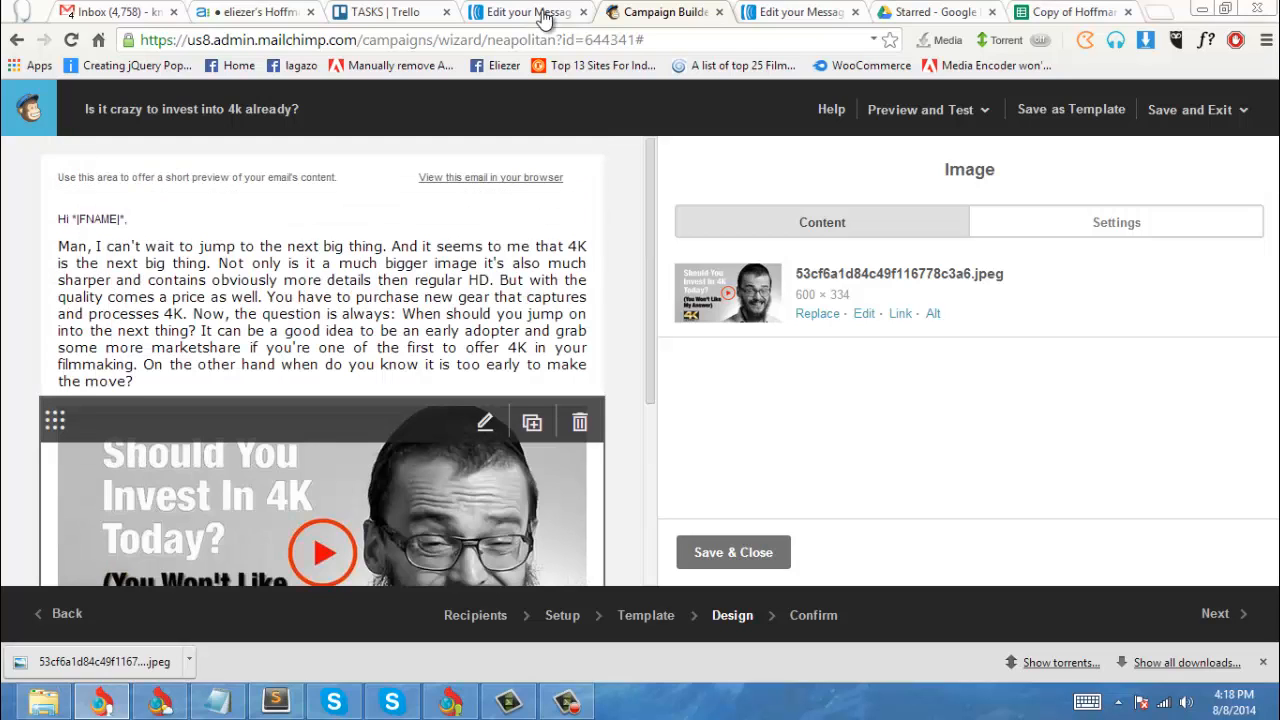
{"action": "scroll", "coordinate": [322, 360], "scroll_direction": "down", "scroll_amount": 2}
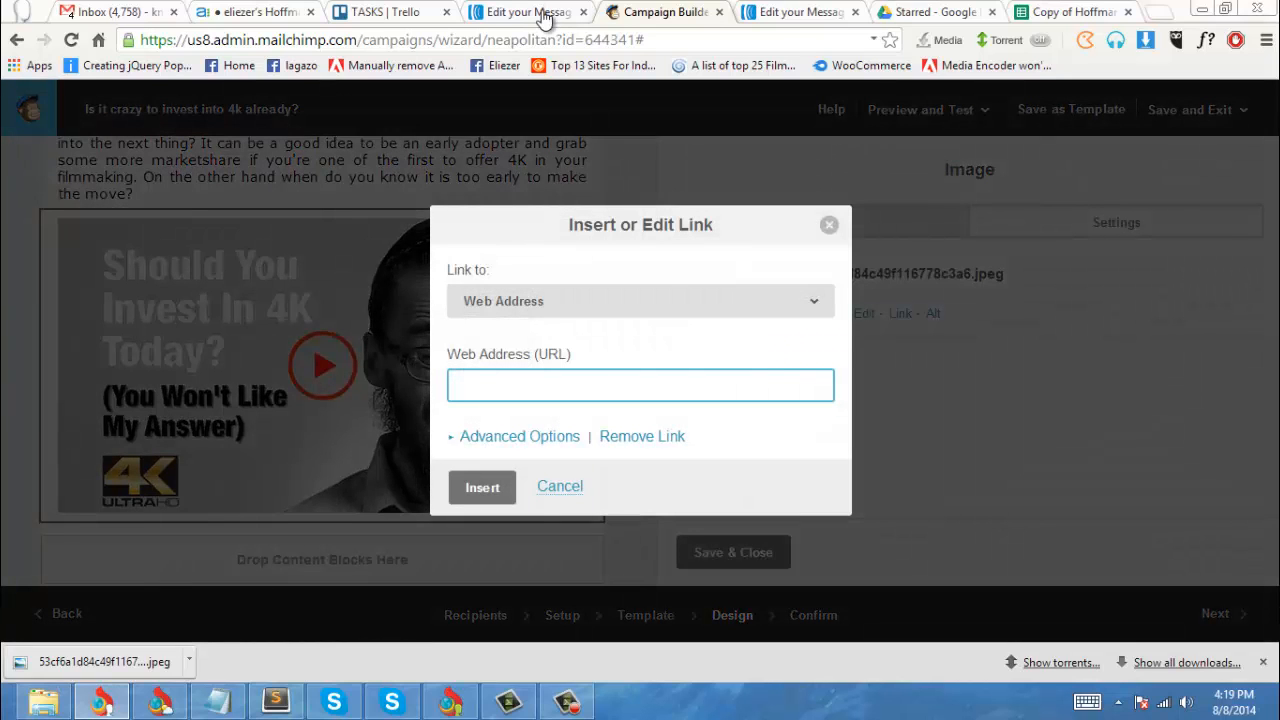
{"action": "left_click", "coordinate": [543, 20]}
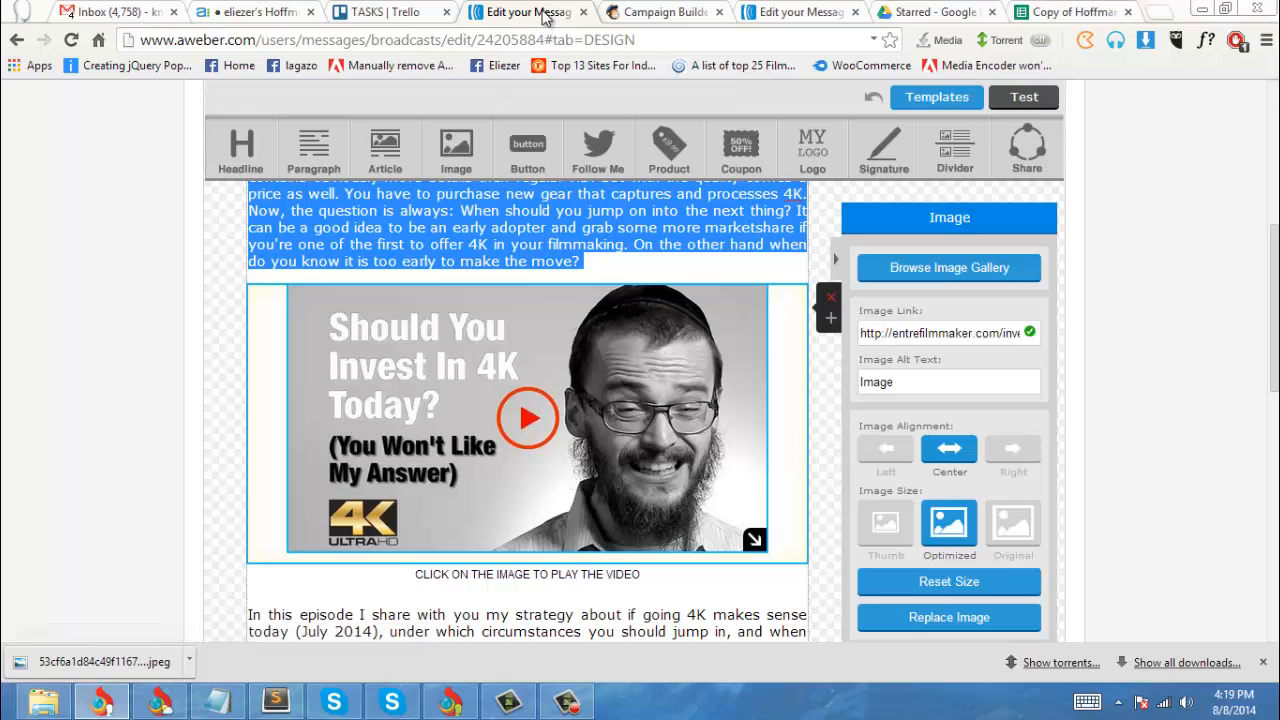
{"action": "left_click_drag", "start_coordinate": [861, 333], "coordinate": [1046, 334]}
{"action": "key", "text": "ctrl+c"}
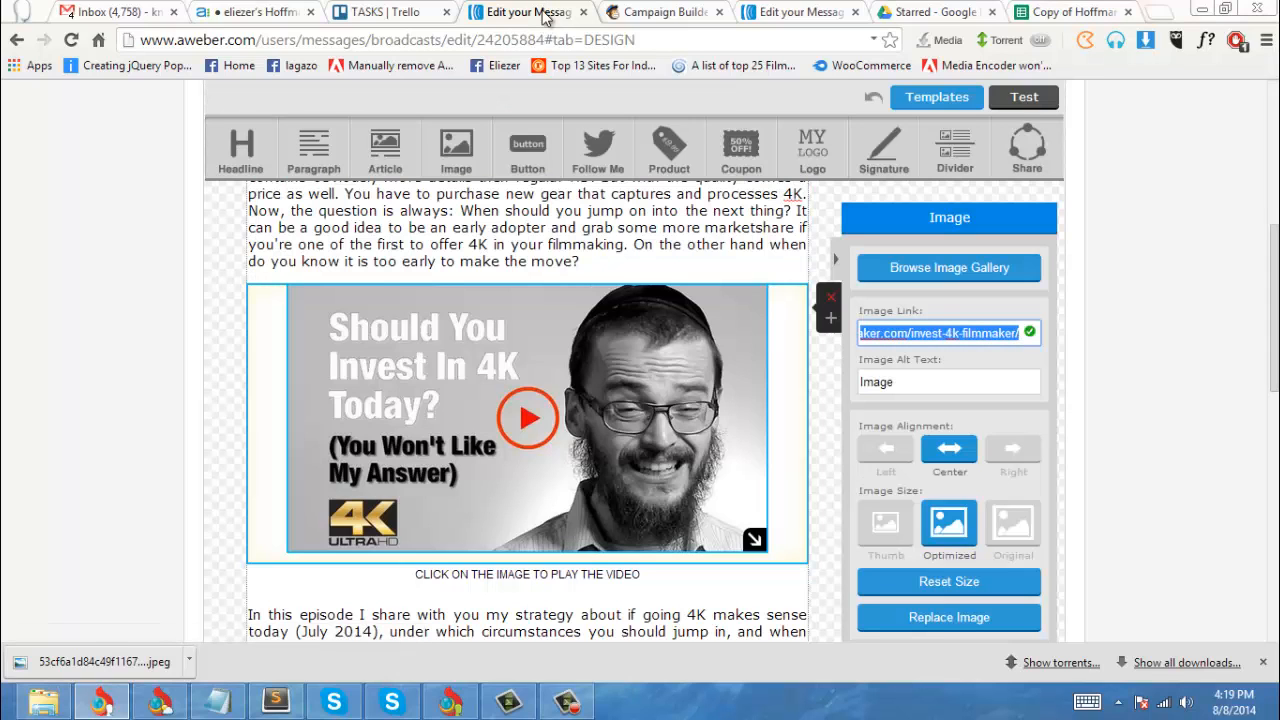
{"action": "left_click", "coordinate": [800, 12]}
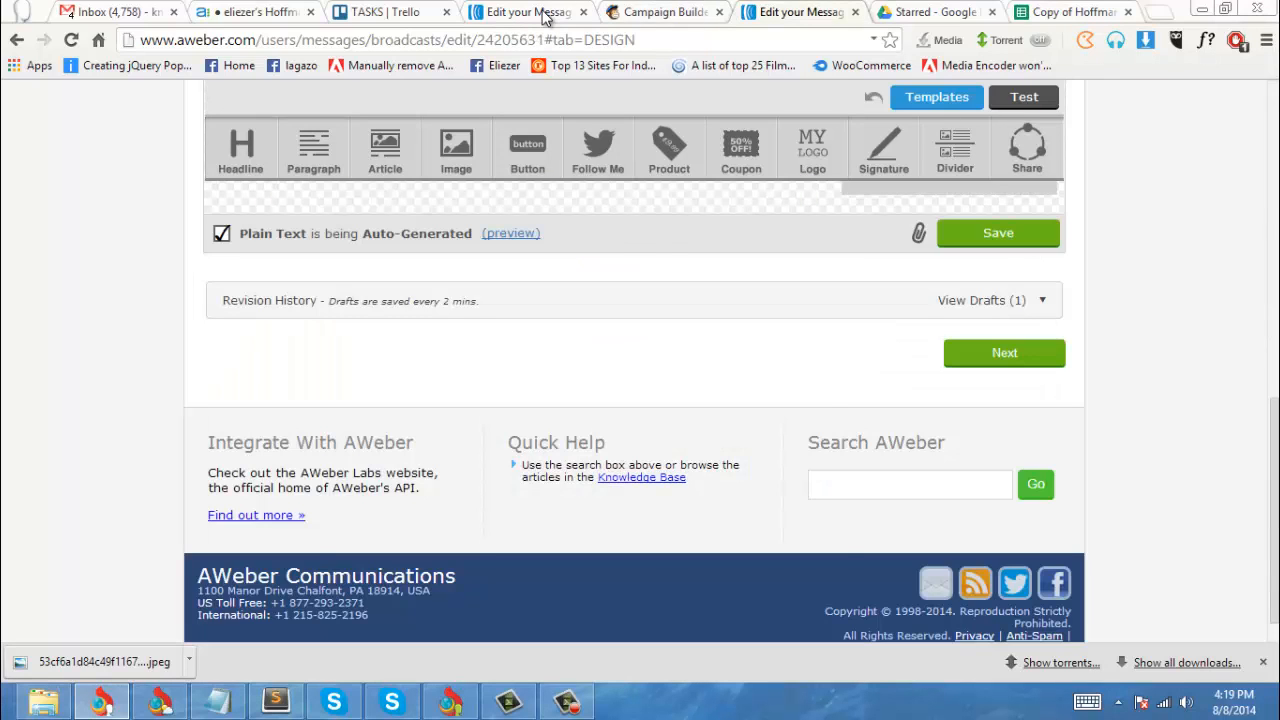
{"action": "left_click", "coordinate": [664, 12]}
{"action": "key", "text": "ctrl+v"}
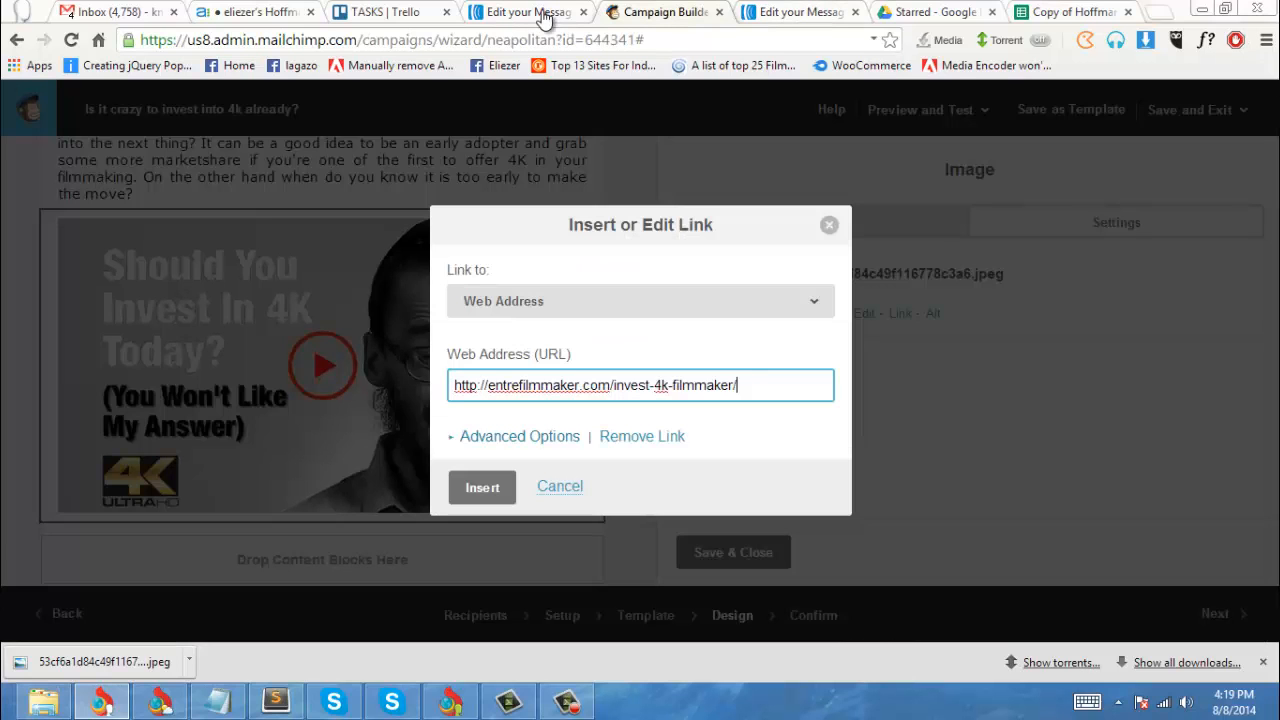
{"action": "key", "text": "Return"}
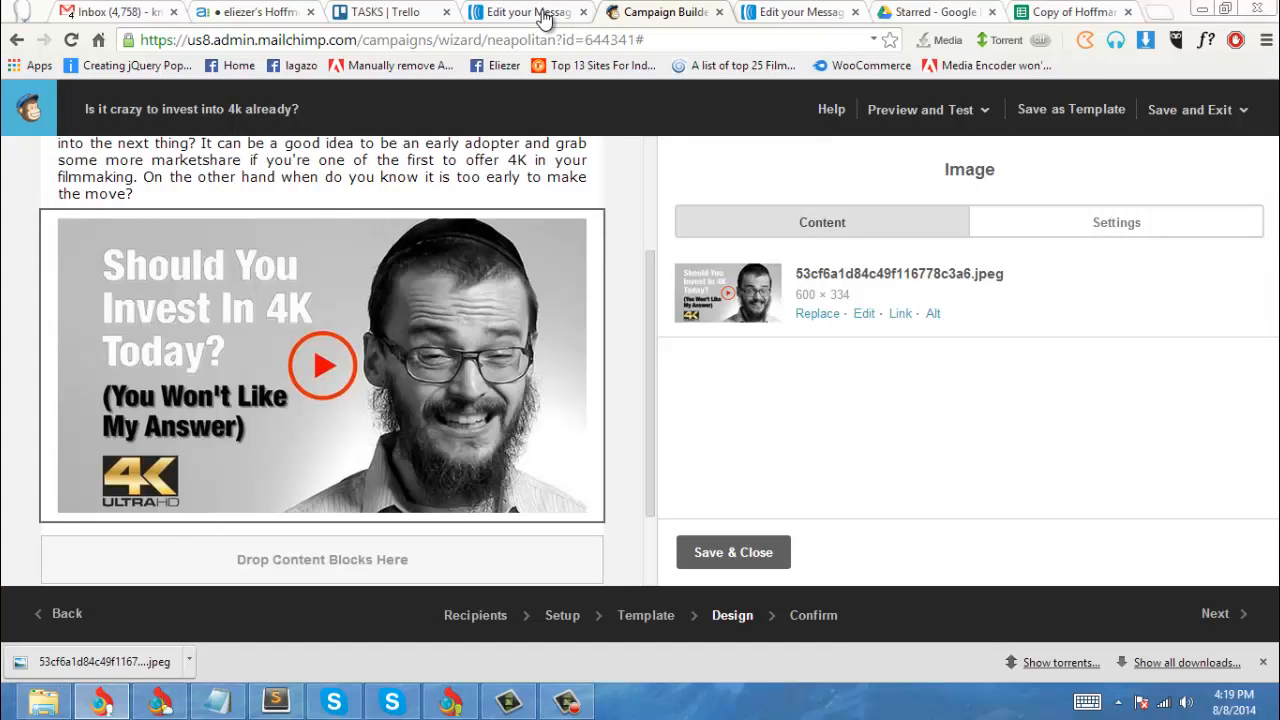
{"action": "left_click", "coordinate": [733, 552]}
Step: Add a text block below the image and replace its placeholder with the AWeber caption "CLICK ON THE IMAGE TO PLAY THE VIDEO"
{"action": "scroll", "coordinate": [322, 360], "scroll_direction": "down", "scroll_amount": 2}
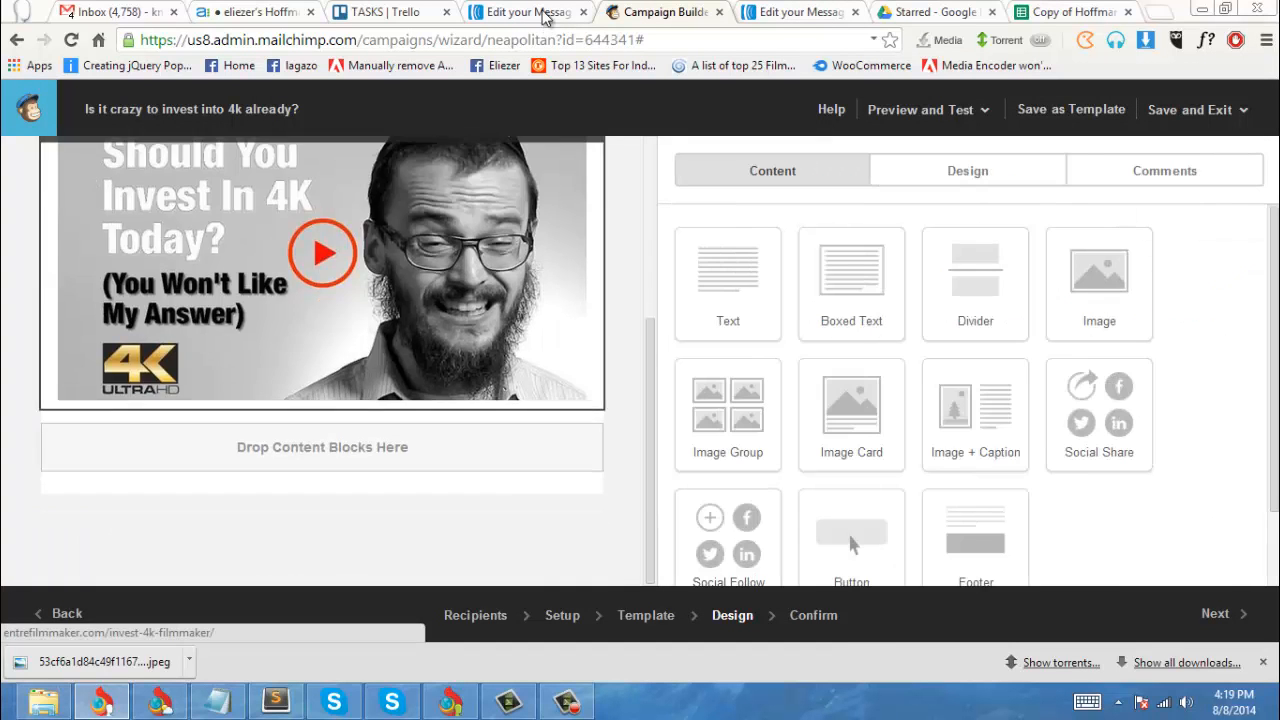
{"action": "left_click_drag", "start_coordinate": [728, 285], "coordinate": [462, 515]}
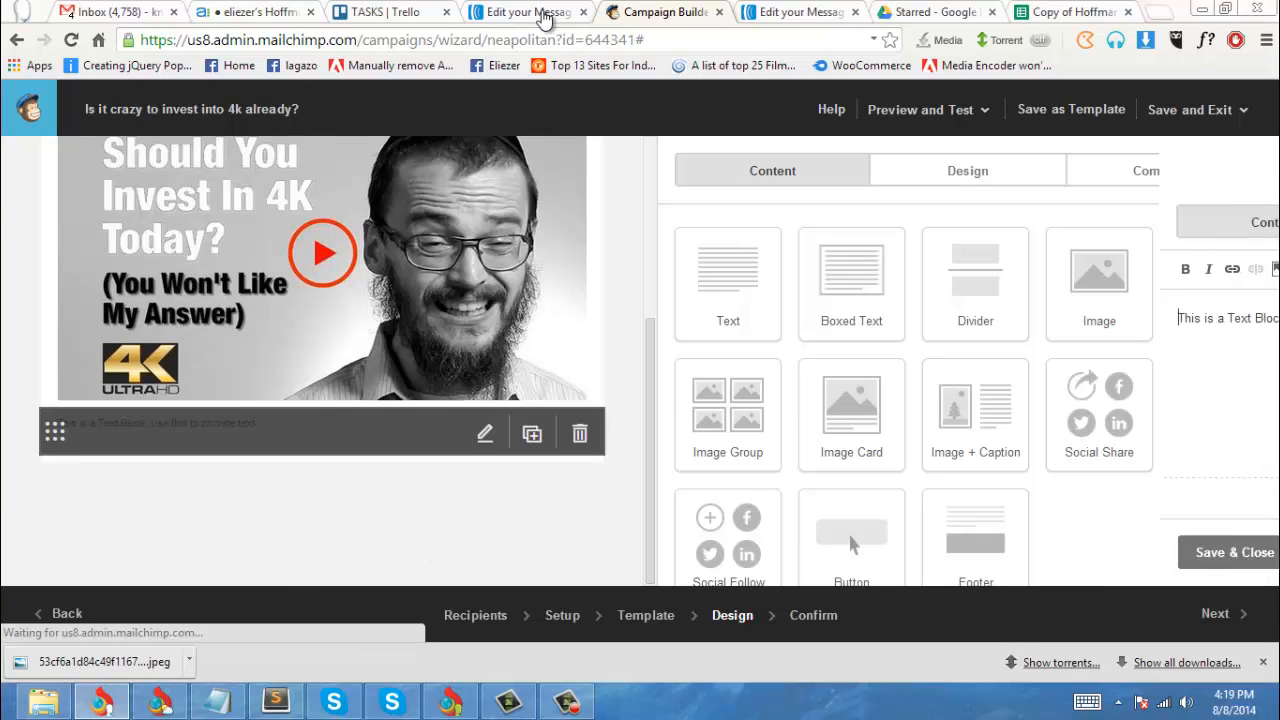
{"action": "left_click", "coordinate": [530, 12]}
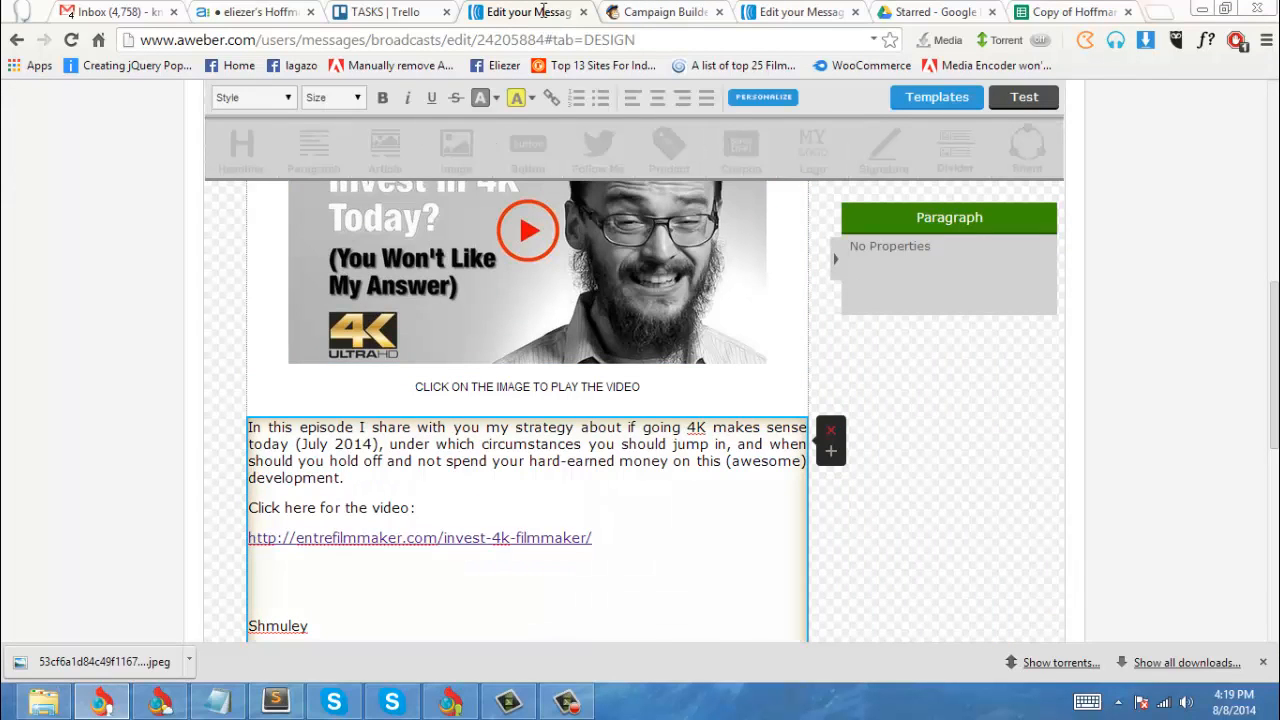
{"action": "key", "text": "ctrl+a"}
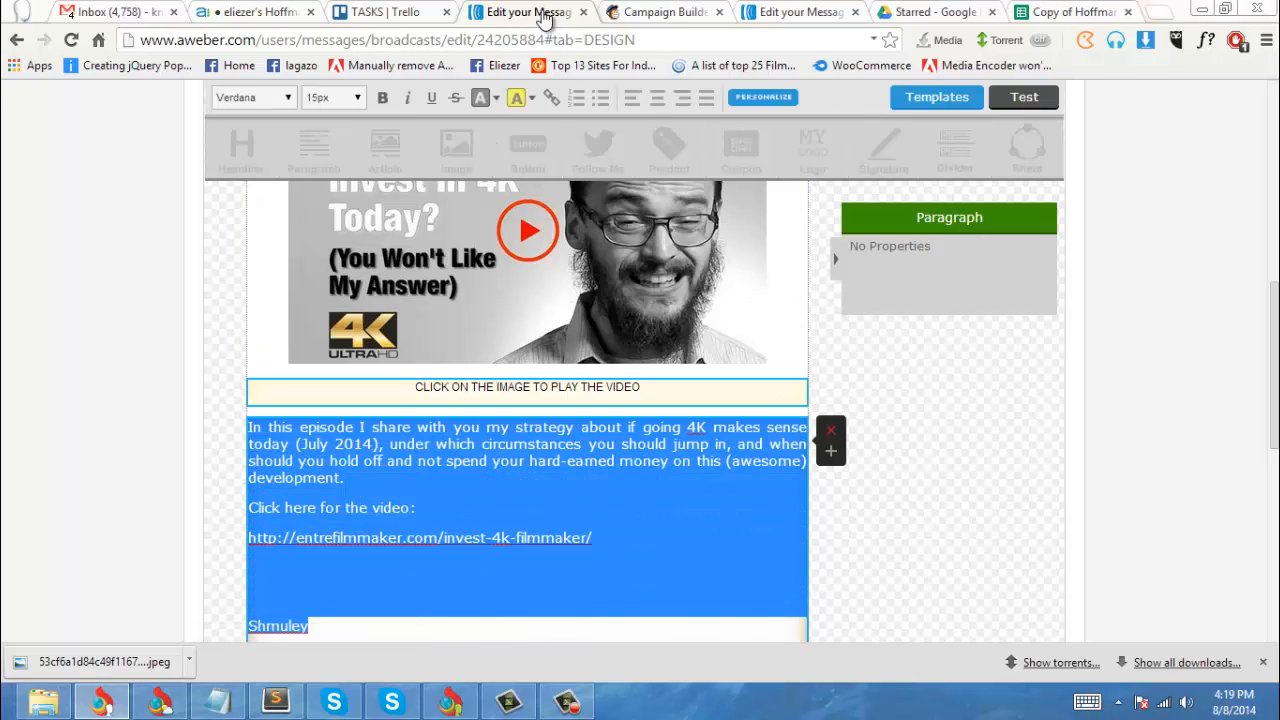
{"action": "key", "text": "Escape"}
{"action": "triple_click", "coordinate": [566, 387]}
{"action": "key", "text": "ctrl+c"}
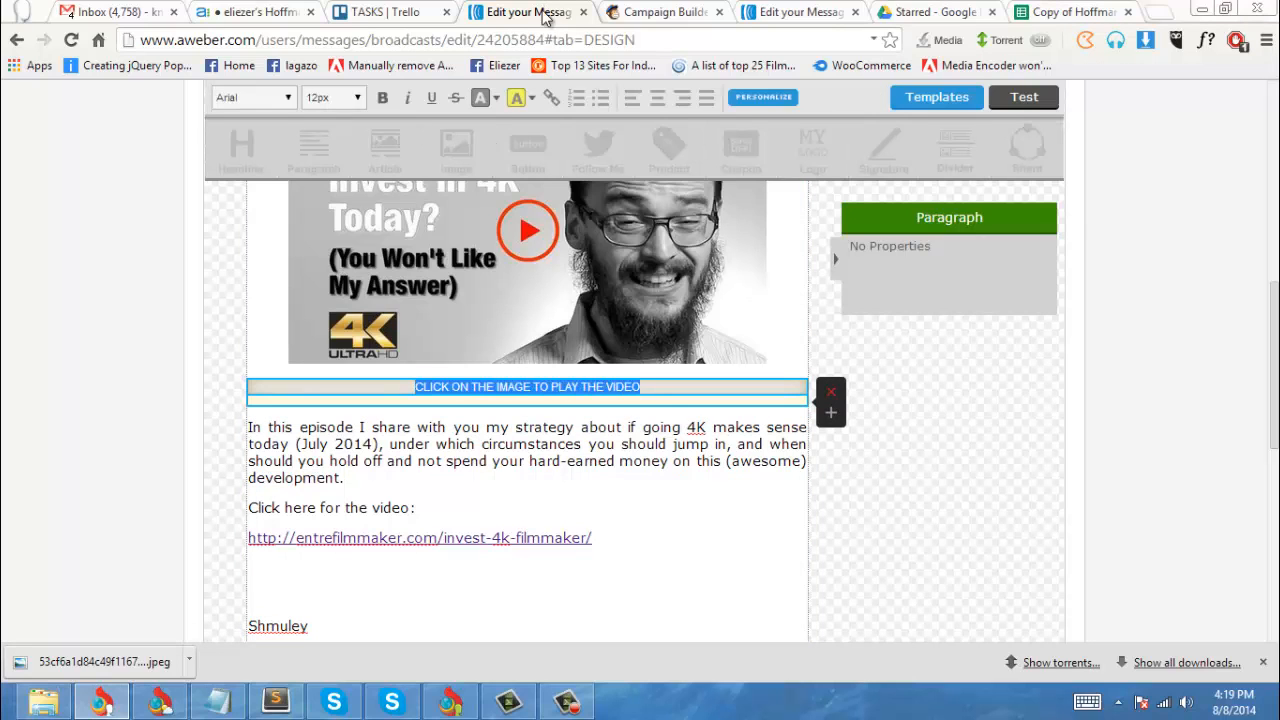
{"action": "left_click", "coordinate": [664, 12]}
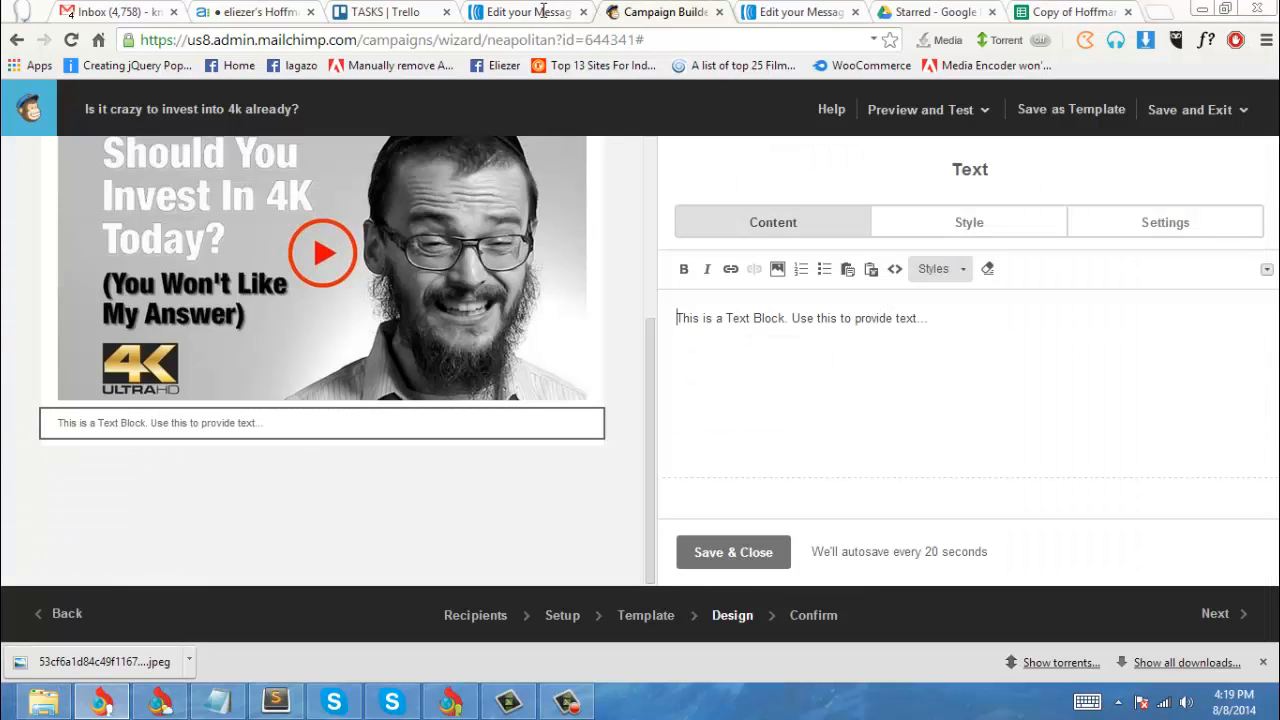
{"action": "key", "text": "ctrl+a"}
{"action": "key", "text": "ctrl+v"}
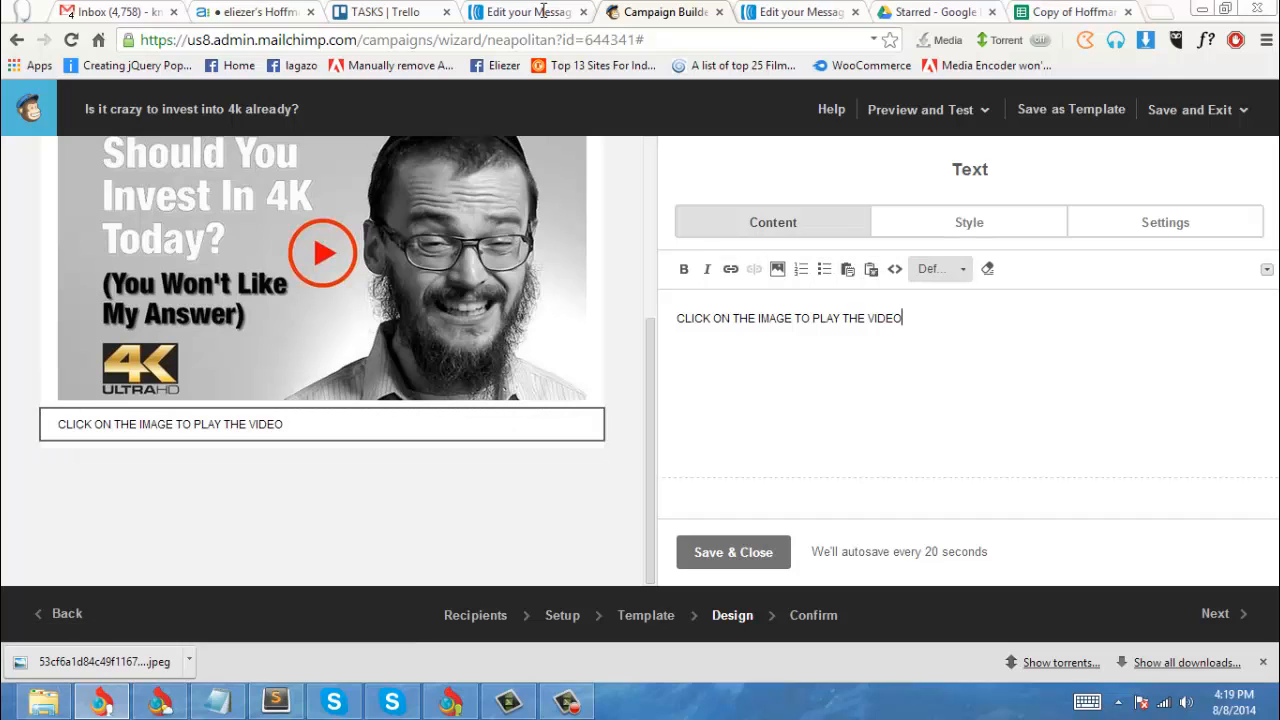
Step: Center the caption text under the image and save the text block
{"action": "key", "text": "shift+Left"}
{"action": "key", "text": "shift+Left"}
{"action": "key", "text": "shift+Left"}
{"action": "key", "text": "shift+Left"}
{"action": "key", "text": "shift+Left"}
{"action": "key", "text": "shift+Left"}
{"action": "key", "text": "shift+Left"}
{"action": "key", "text": "shift+Left"}
{"action": "key", "text": "shift+Left"}
{"action": "key", "text": "shift+Left"}
{"action": "key", "text": "shift+Left"}
{"action": "key", "text": "shift+Left"}
{"action": "key", "text": "shift+Left"}
{"action": "key", "text": "shift+Left"}
{"action": "key", "text": "shift+Left"}
{"action": "key", "text": "shift+Left"}
{"action": "key", "text": "shift+Left"}
{"action": "key", "text": "shift+Left"}
{"action": "key", "text": "shift+Left"}
{"action": "key", "text": "shift+Left"}
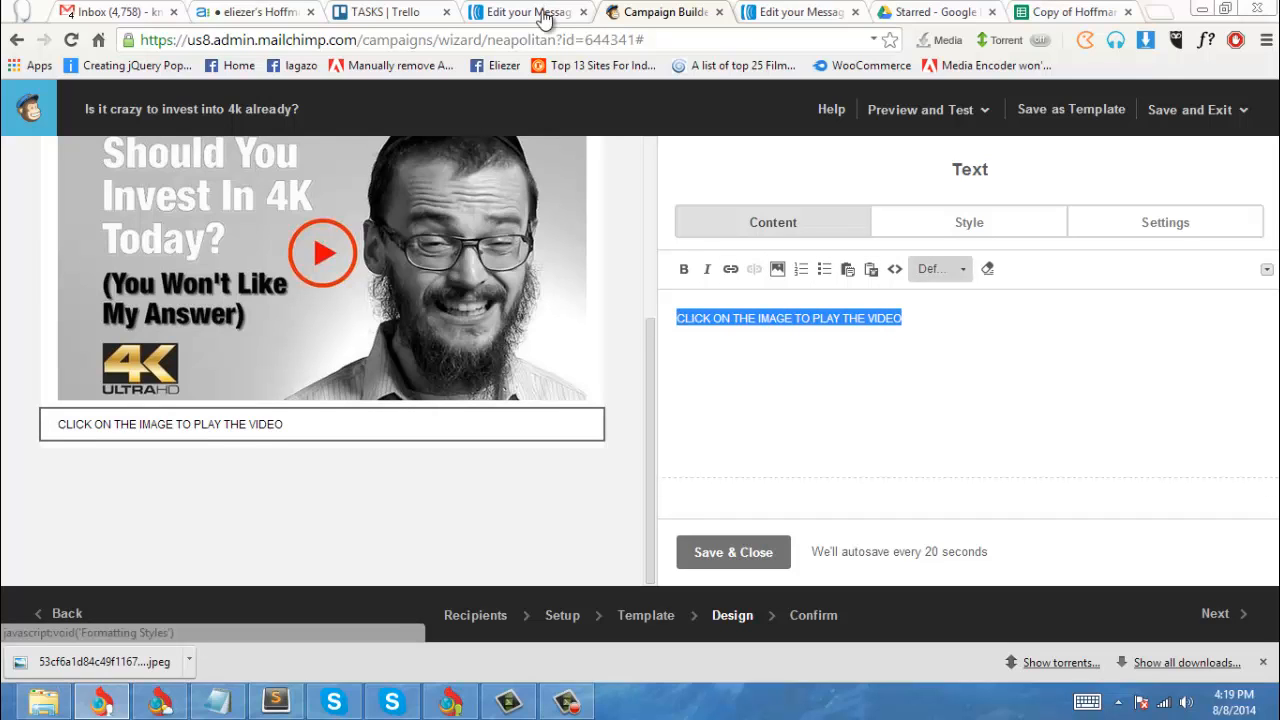
{"action": "left_click", "coordinate": [941, 269]}
{"action": "left_click", "coordinate": [1100, 268]}
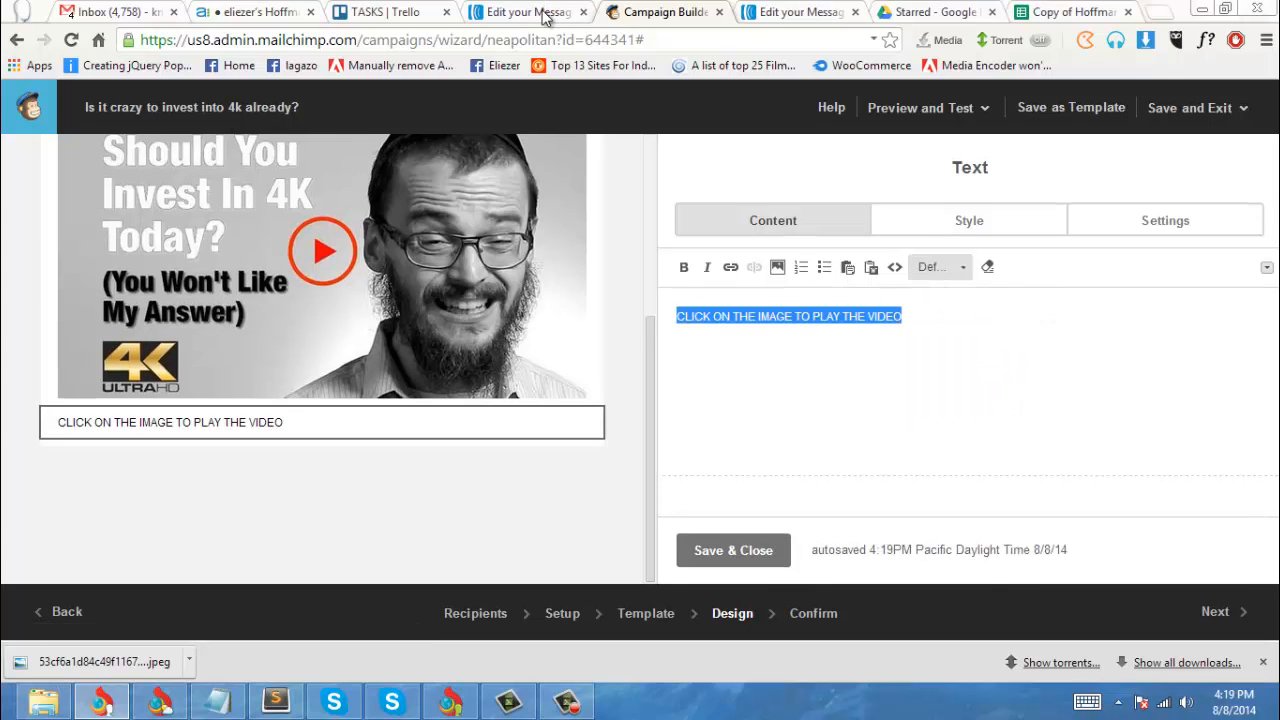
{"action": "left_click", "coordinate": [1267, 268]}
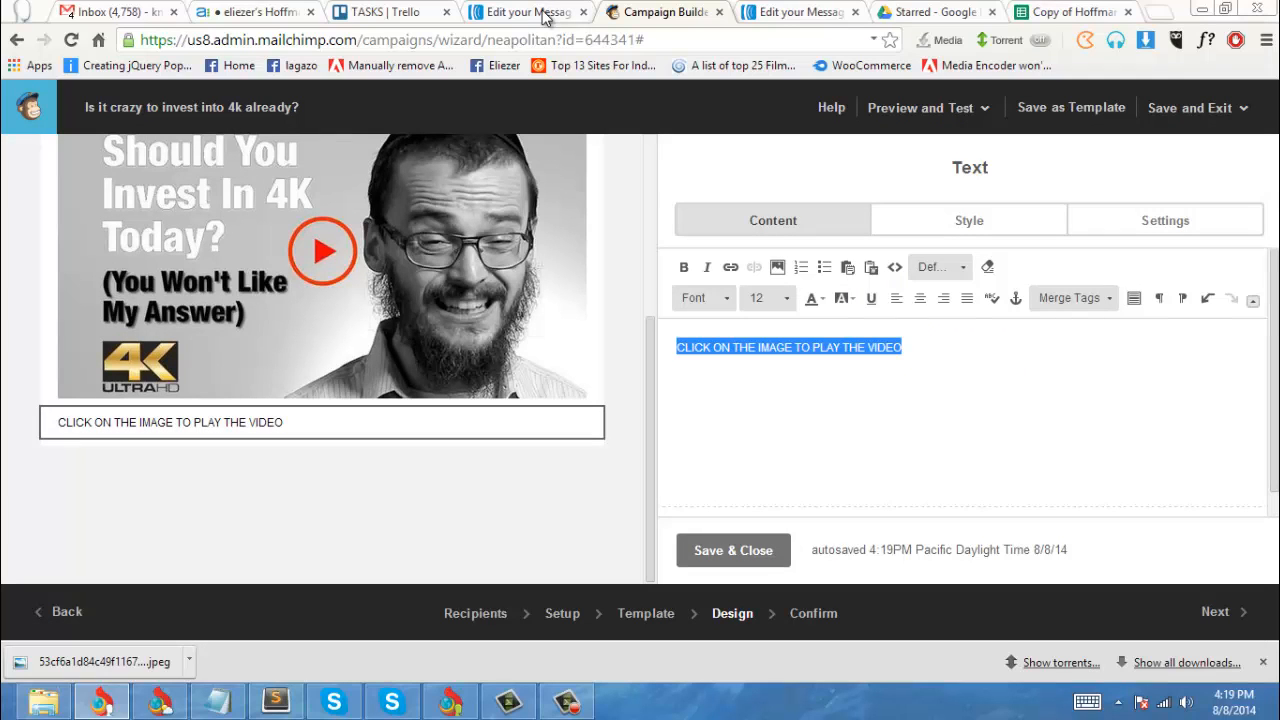
{"action": "left_click", "coordinate": [1253, 300]}
{"action": "left_click", "coordinate": [1267, 268]}
{"action": "left_click", "coordinate": [920, 298]}
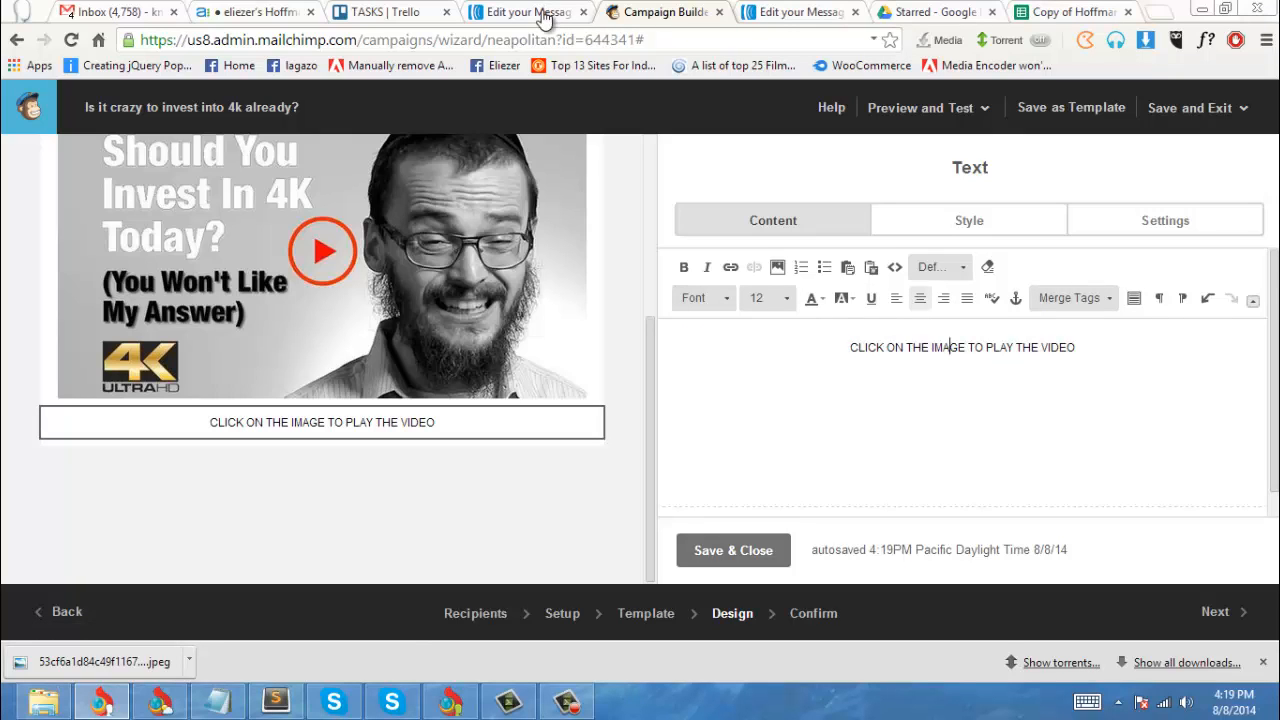
{"action": "left_click", "coordinate": [733, 550]}
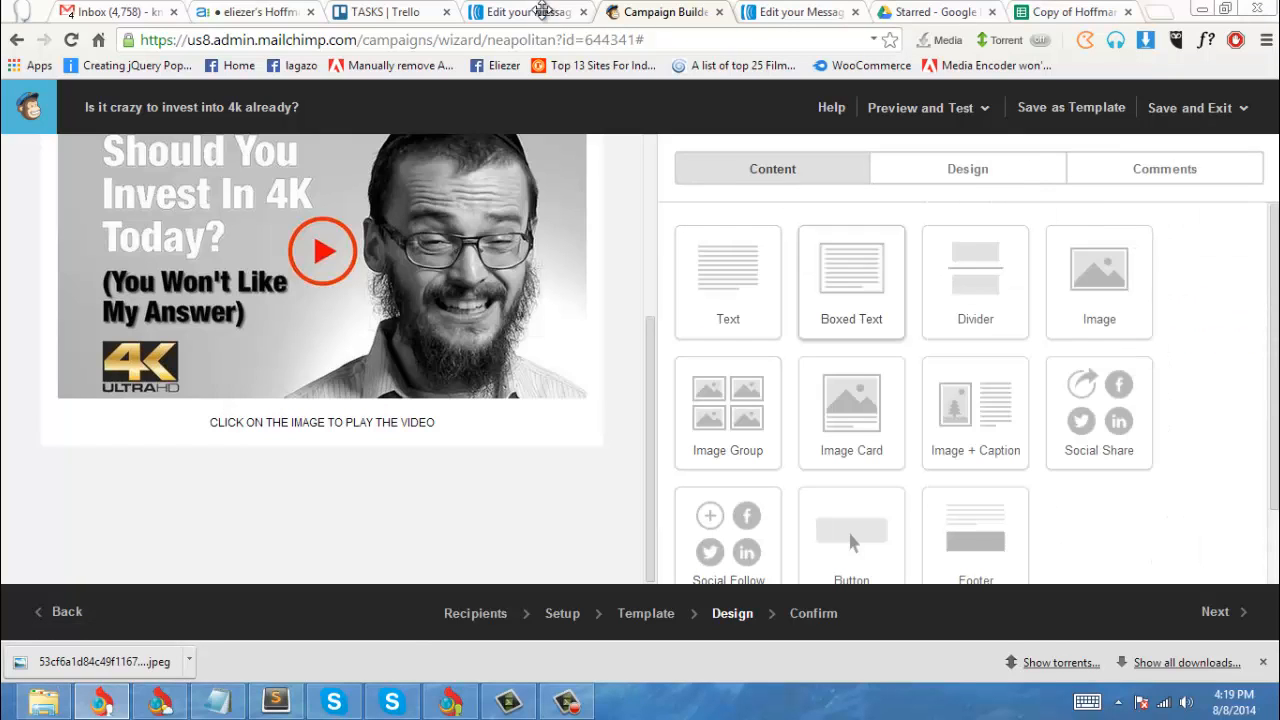
{"action": "left_click_drag", "start_coordinate": [728, 283], "coordinate": [478, 534]}
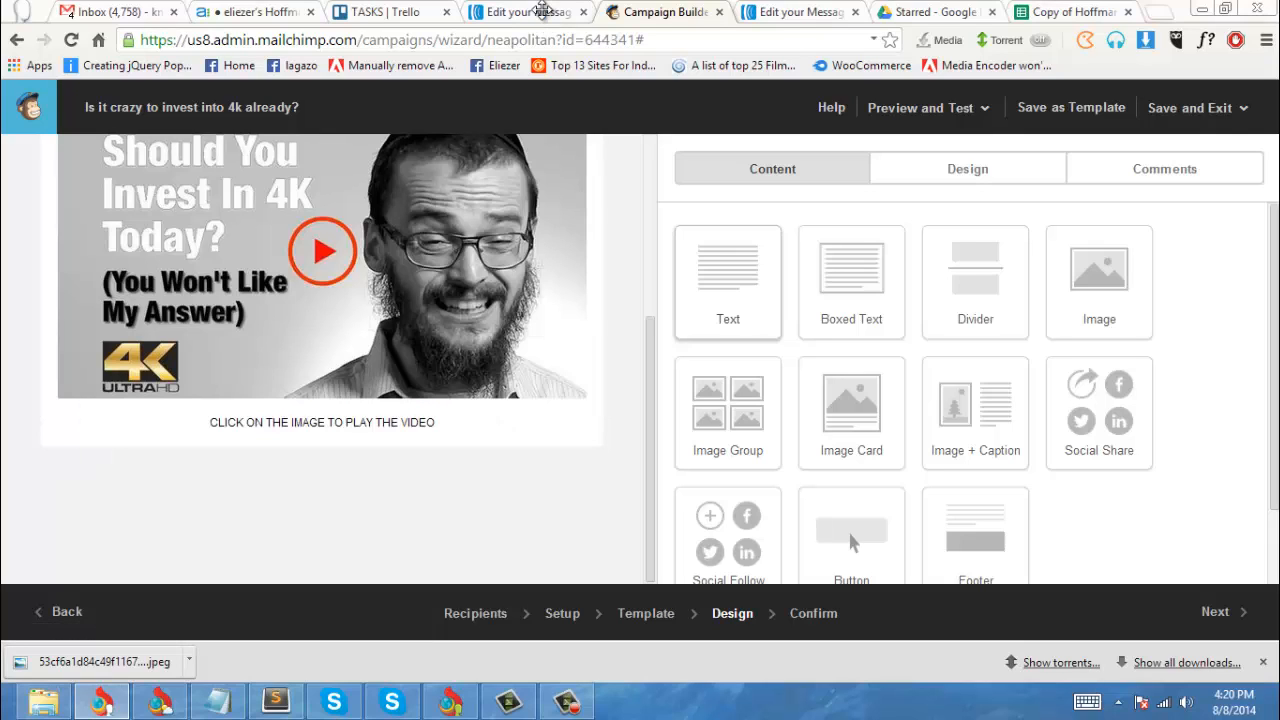
{"action": "left_click", "coordinate": [967, 169]}
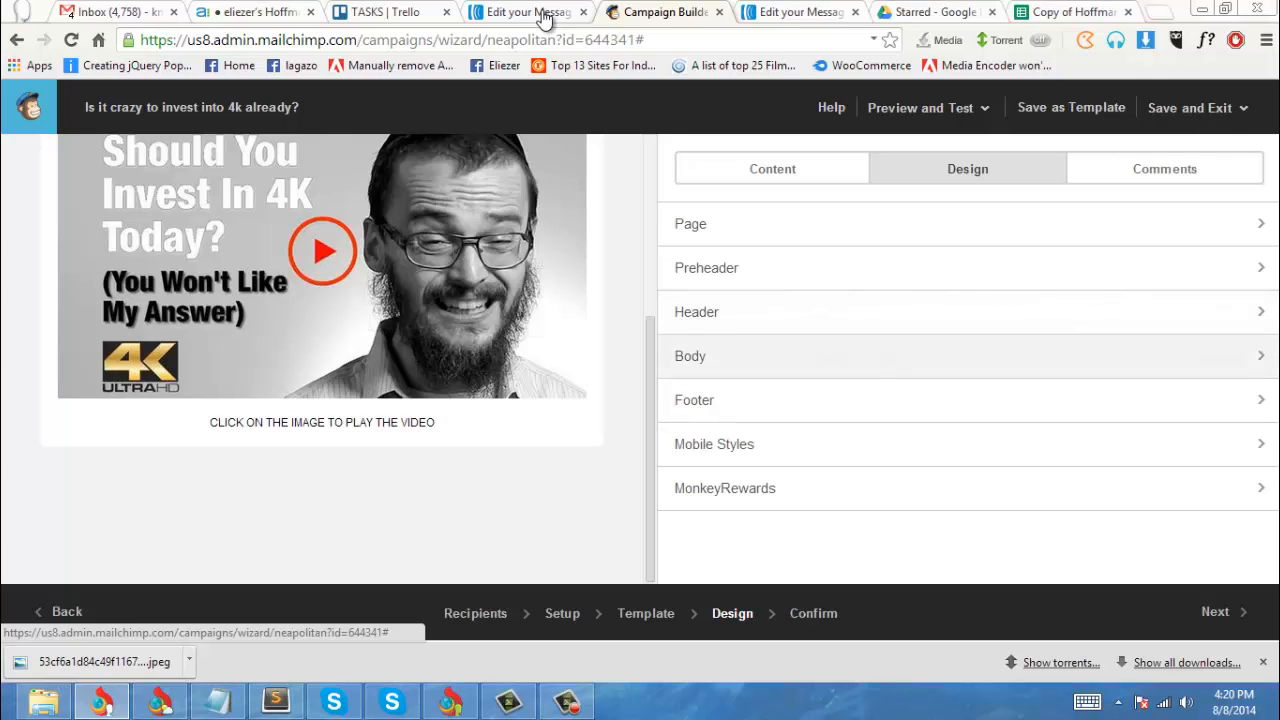
{"action": "left_click", "coordinate": [690, 356]}
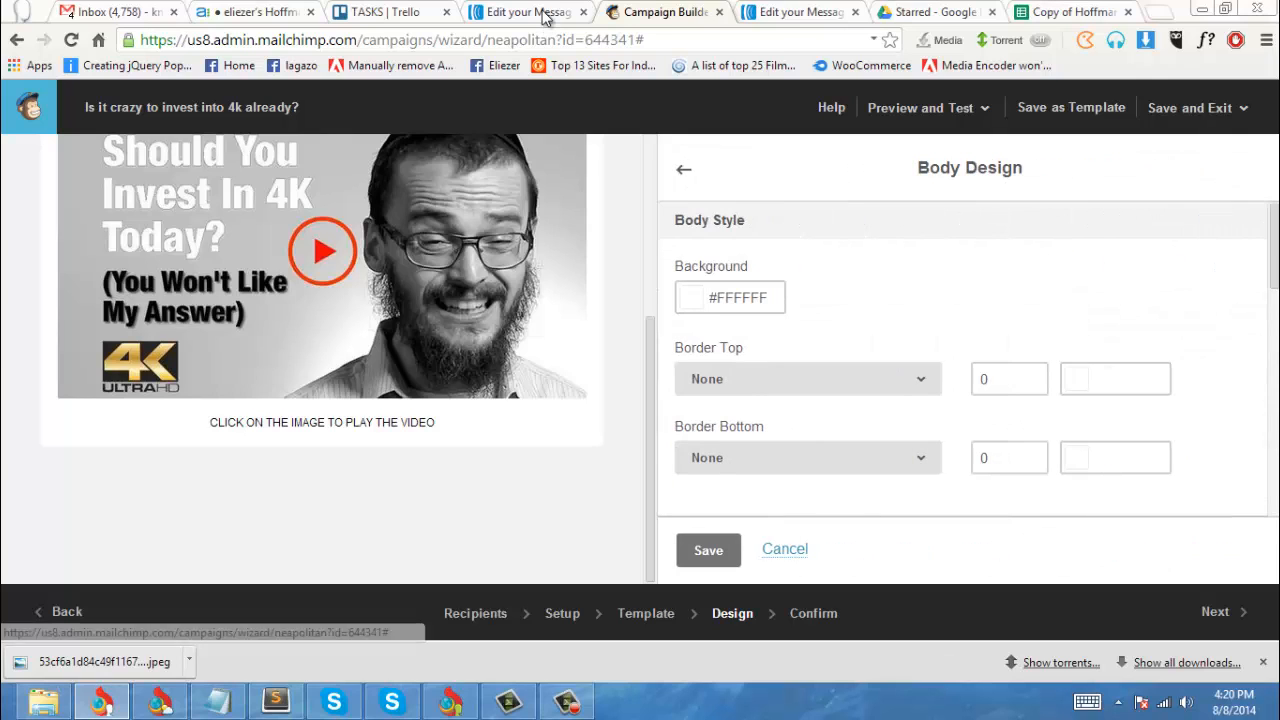
{"action": "left_click", "coordinate": [684, 169]}
{"action": "scroll", "coordinate": [480, 300], "scroll_direction": "up", "scroll_amount": 3}
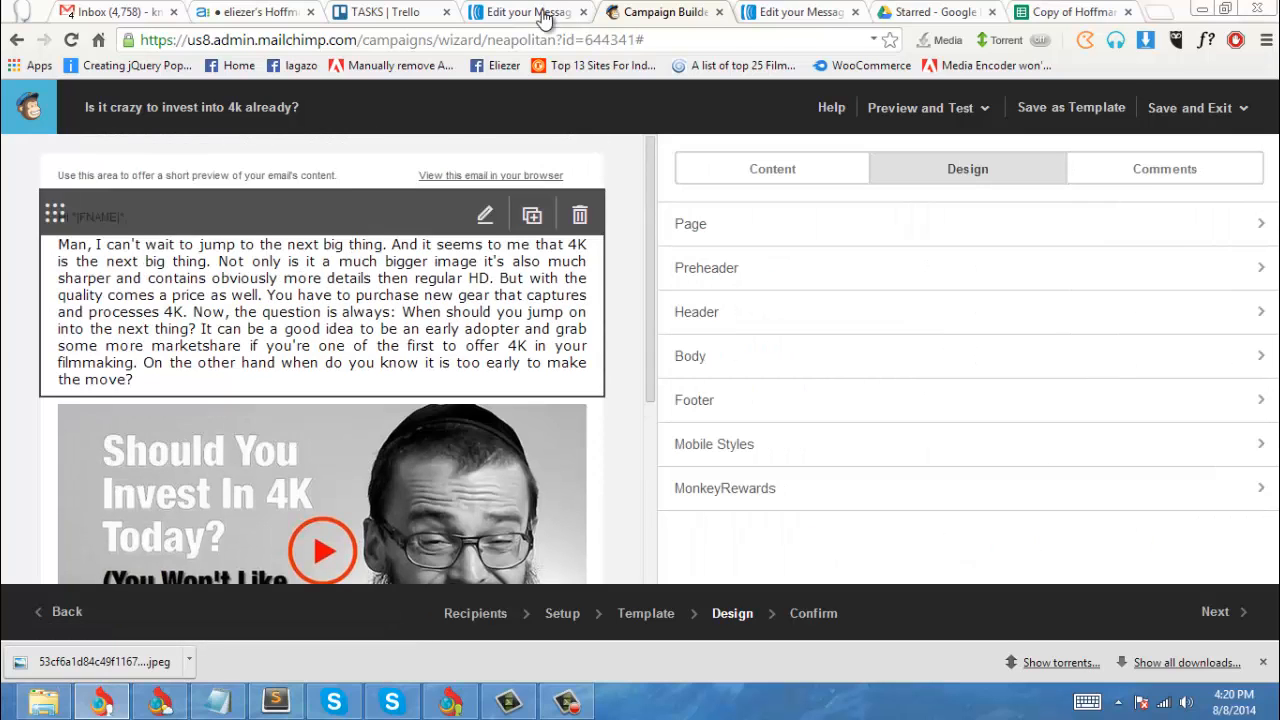
{"action": "scroll", "coordinate": [320, 380], "scroll_direction": "down", "scroll_amount": 3}
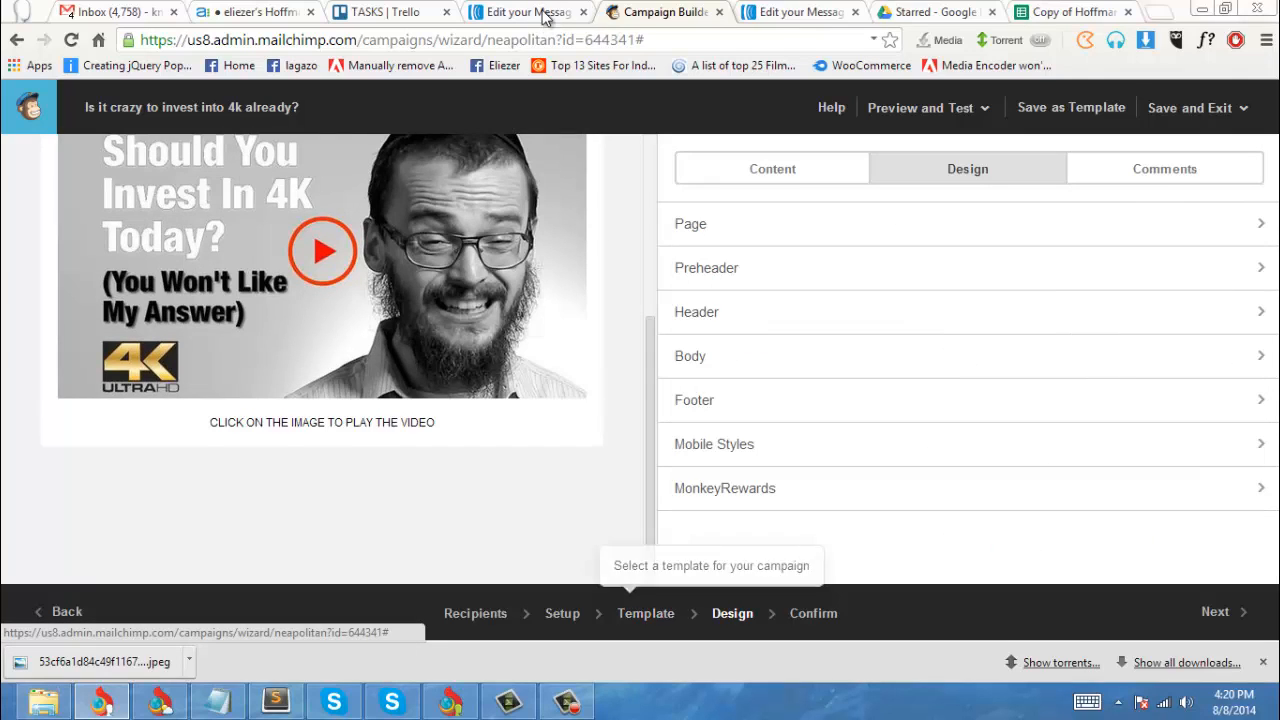
Step: Duplicate the caption text block below the image and open the copy for editing
{"action": "left_click", "coordinate": [772, 169]}
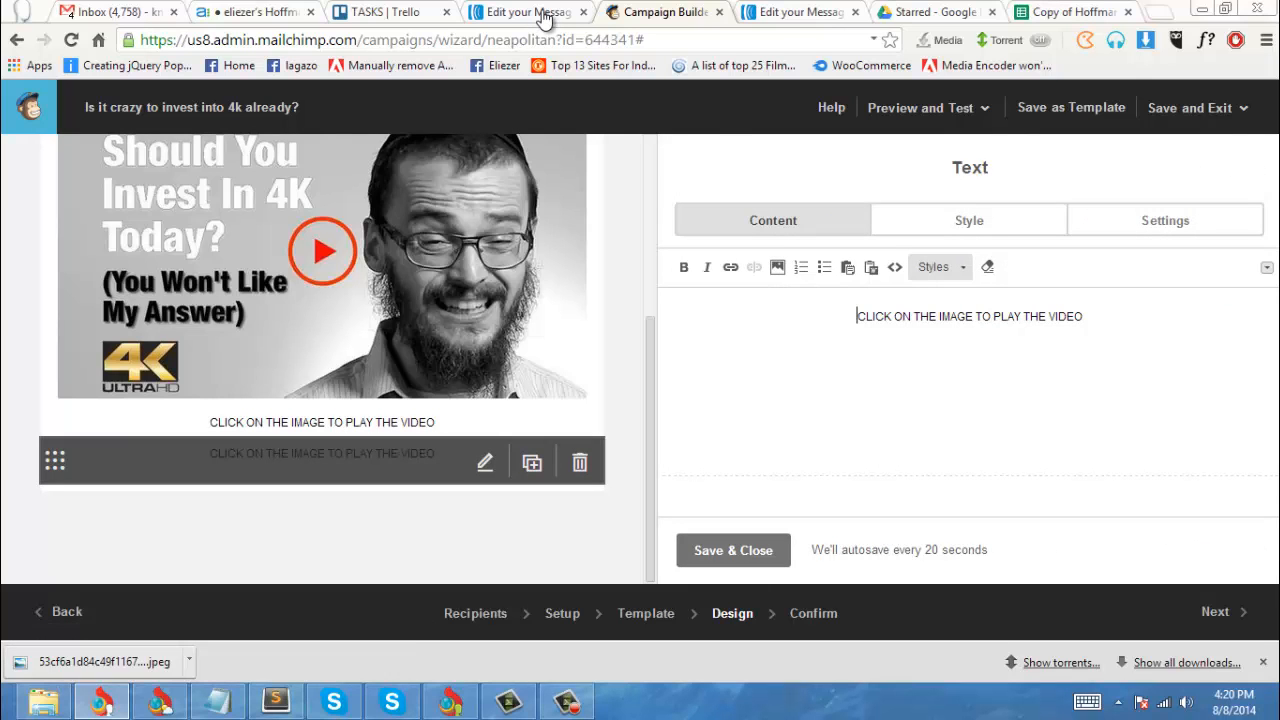
{"action": "key", "text": "alt+Tab"}
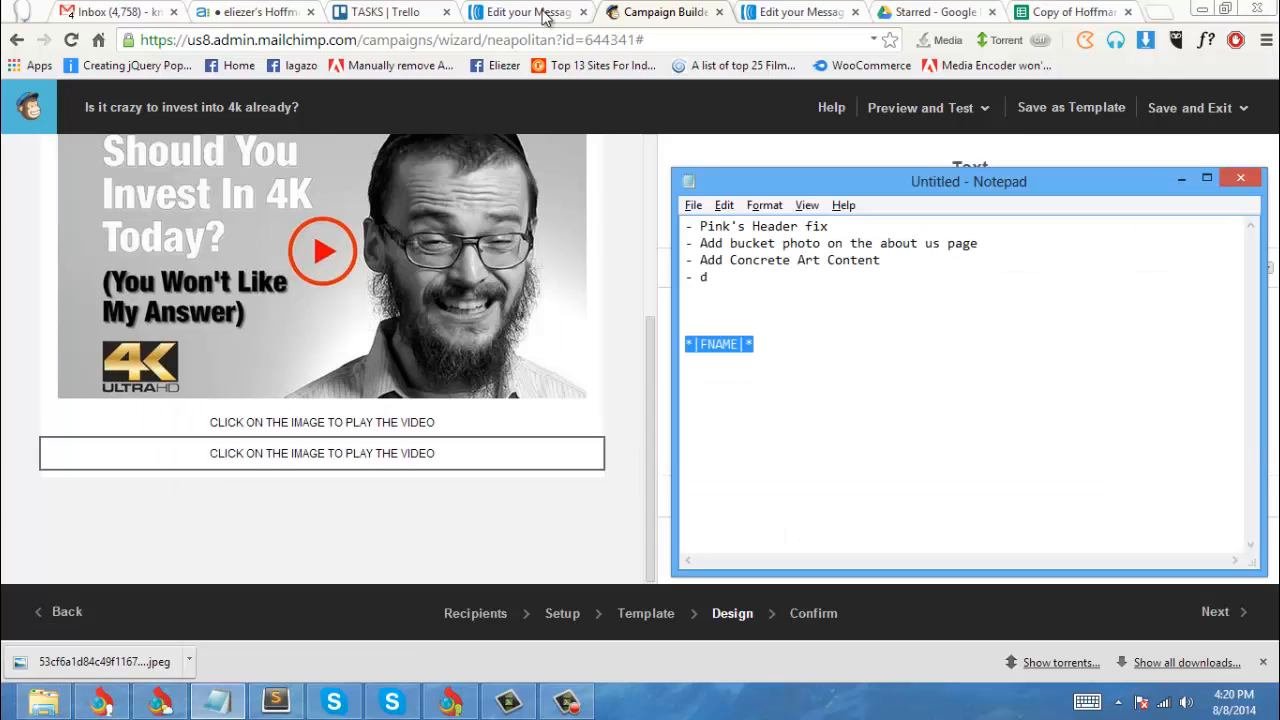
{"action": "key", "text": "alt+Tab"}
Step: Replace the duplicate's caption with the closing paragraphs copied from the AWeber message, break the P.S. line before "Click Here", and save the block
{"action": "left_click", "coordinate": [530, 12]}
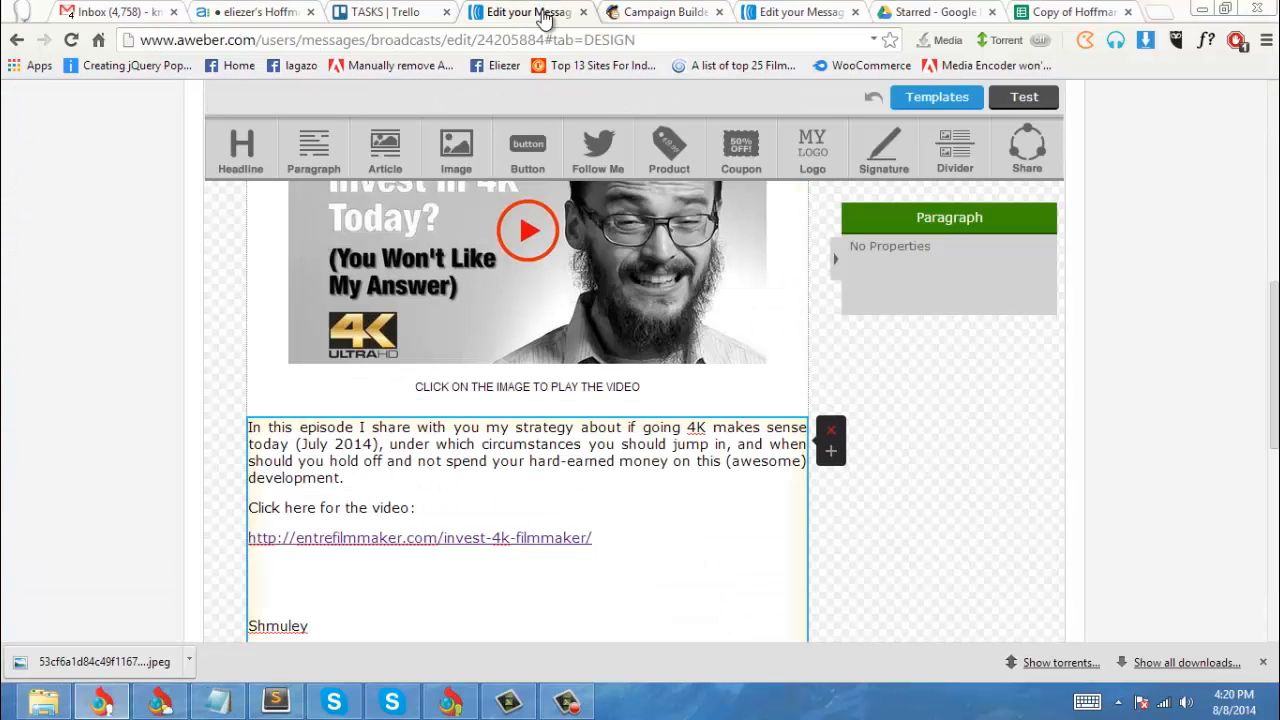
{"action": "key", "text": "ctrl+a"}
{"action": "key", "text": "ctrl+c"}
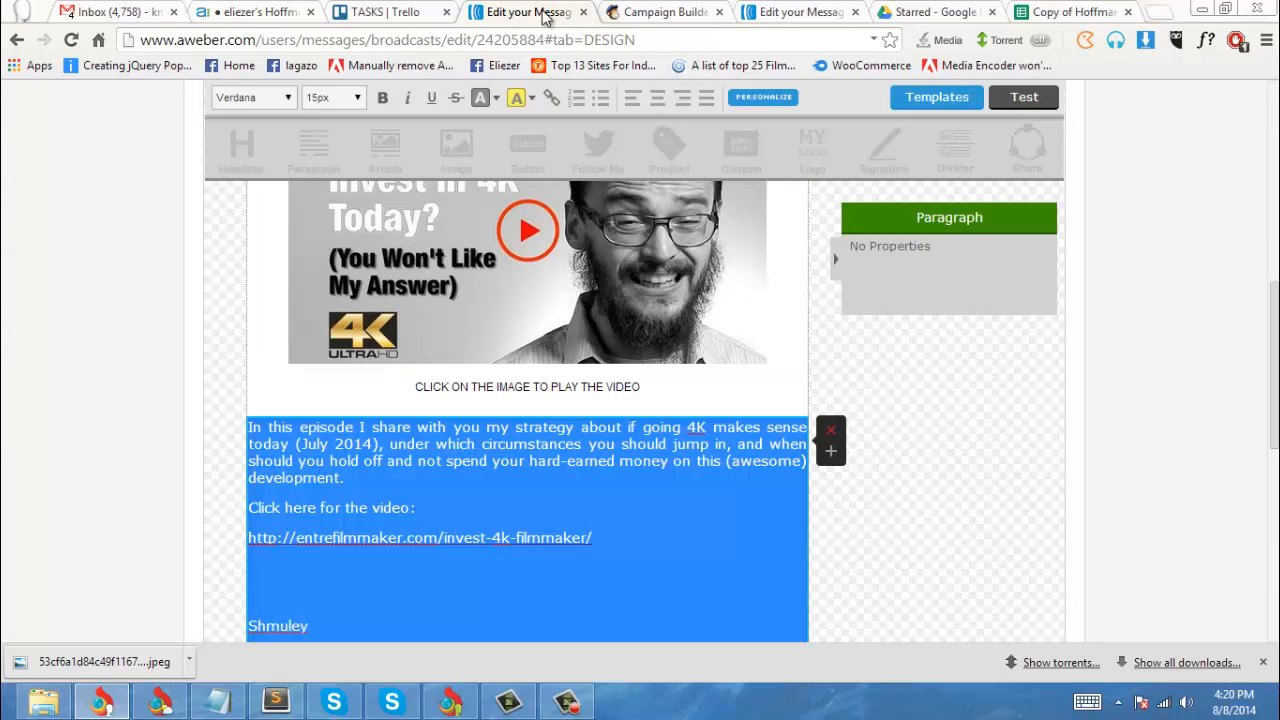
{"action": "key", "text": "ctrl+Tab"}
{"action": "key", "text": "ctrl+a"}
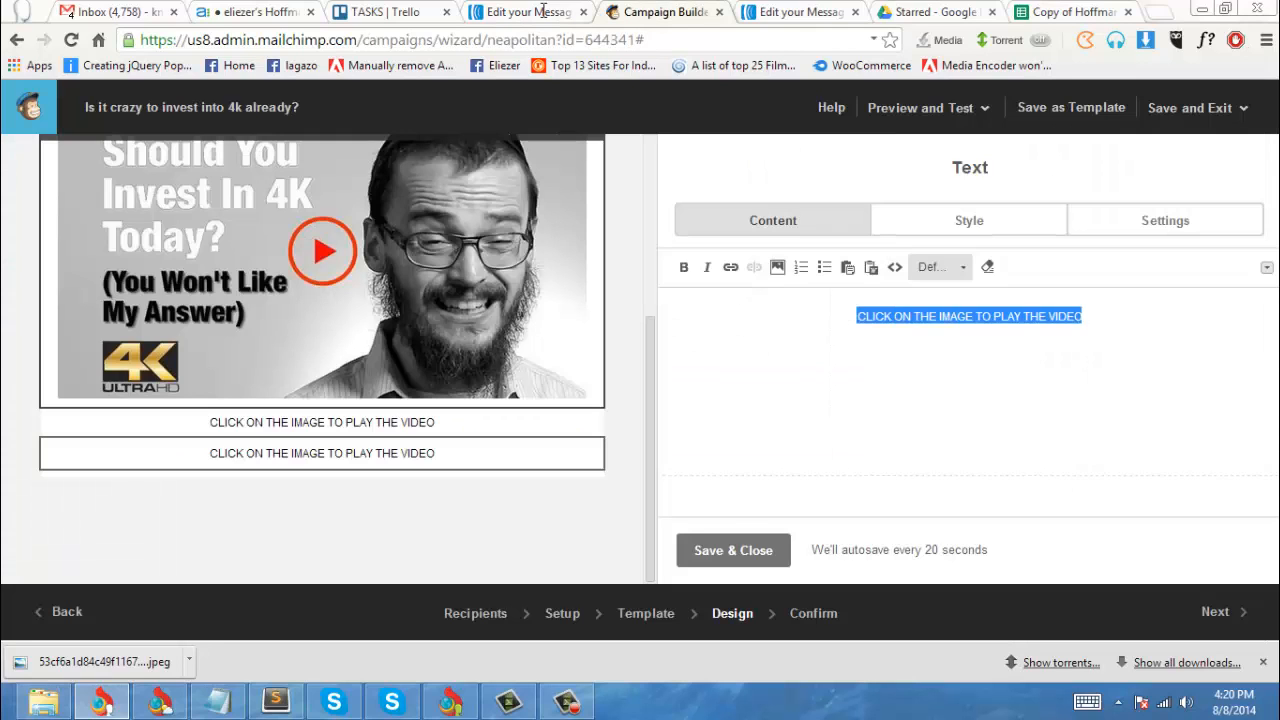
{"action": "key", "text": "ctrl+v"}
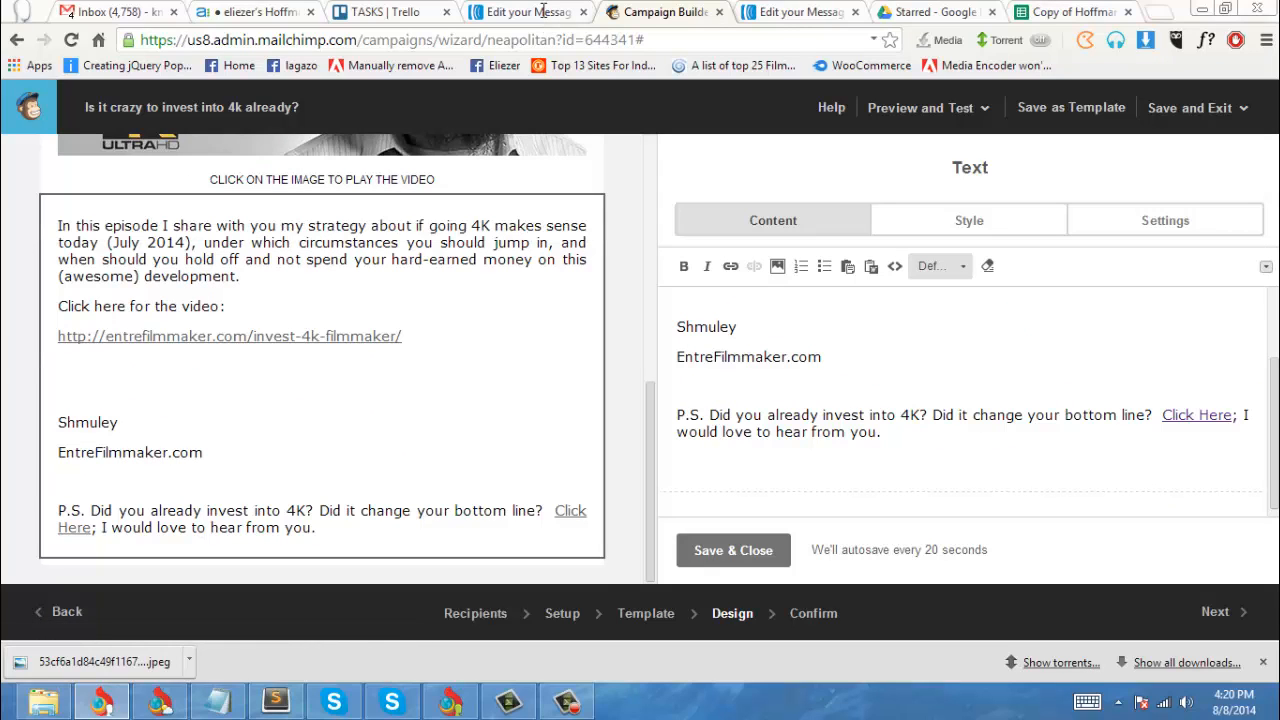
{"action": "key", "text": "shift+Return"}
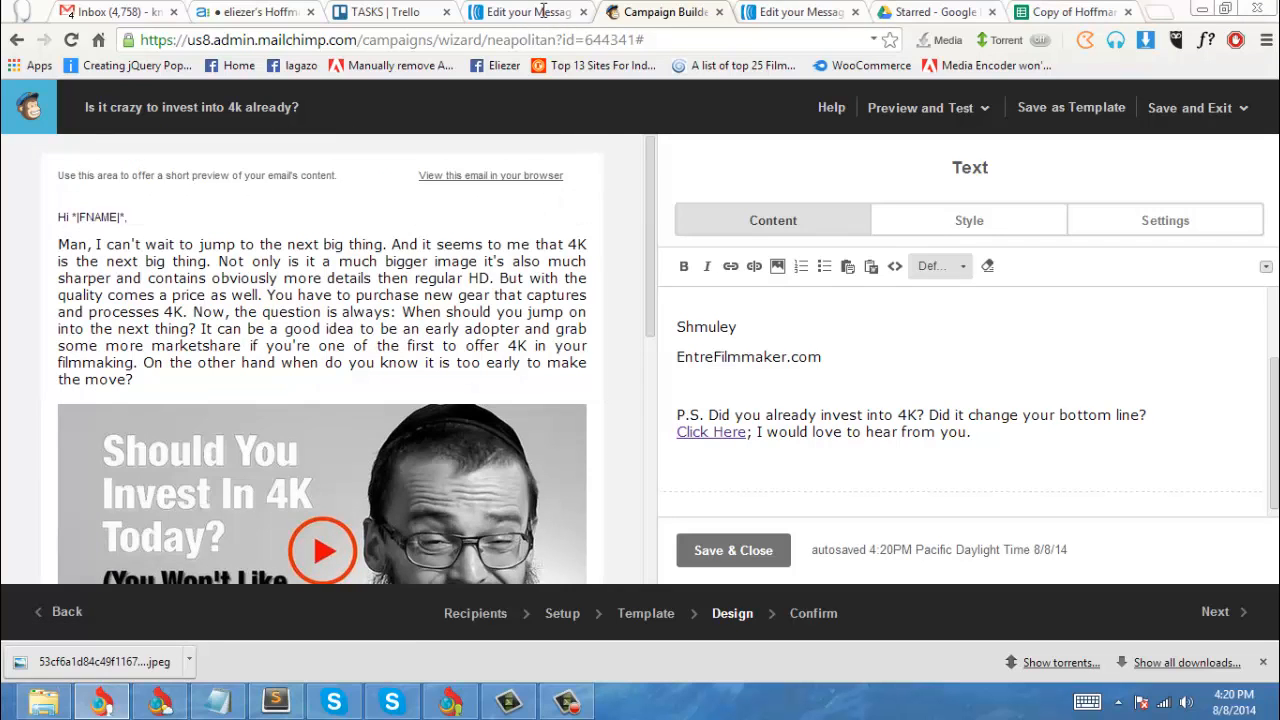
{"action": "left_click", "coordinate": [733, 550]}
Step: Proceed to the campaign's Confirm stage, then save the campaign and exit to the Dashboard
{"action": "scroll", "coordinate": [728, 300], "scroll_direction": "down", "scroll_amount": 1}
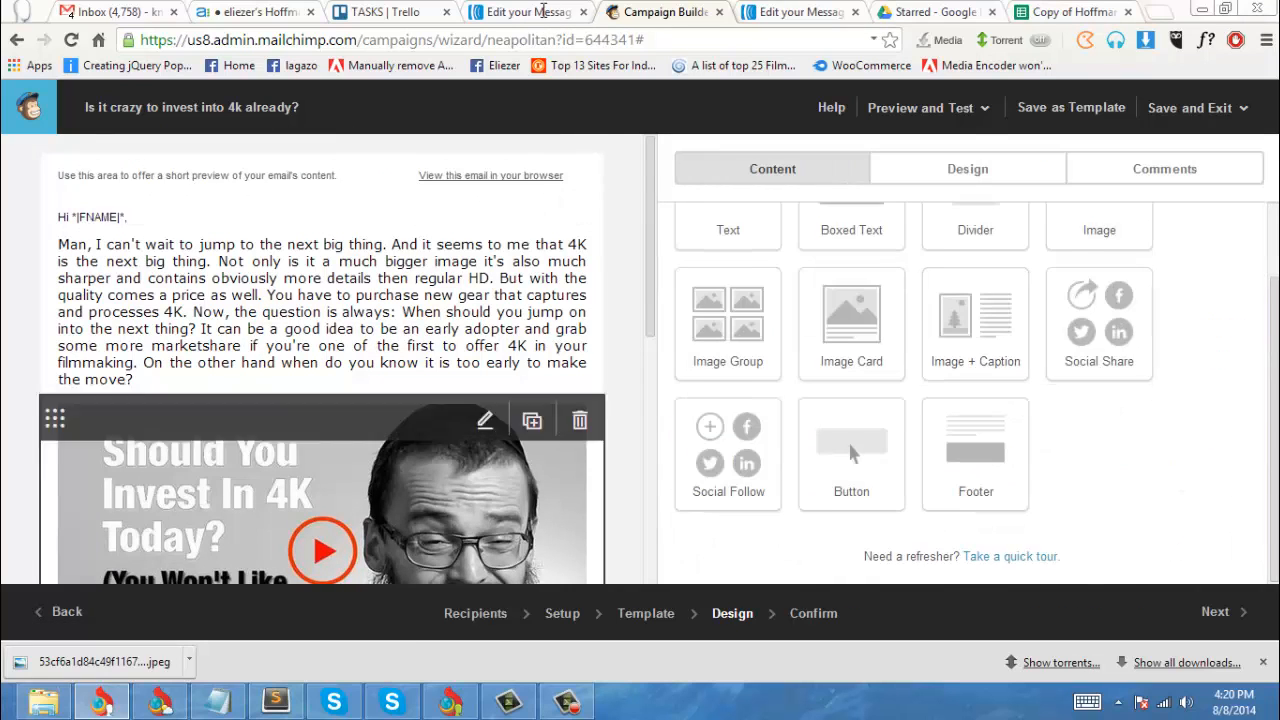
{"action": "scroll", "coordinate": [450, 440], "scroll_direction": "down", "scroll_amount": 4}
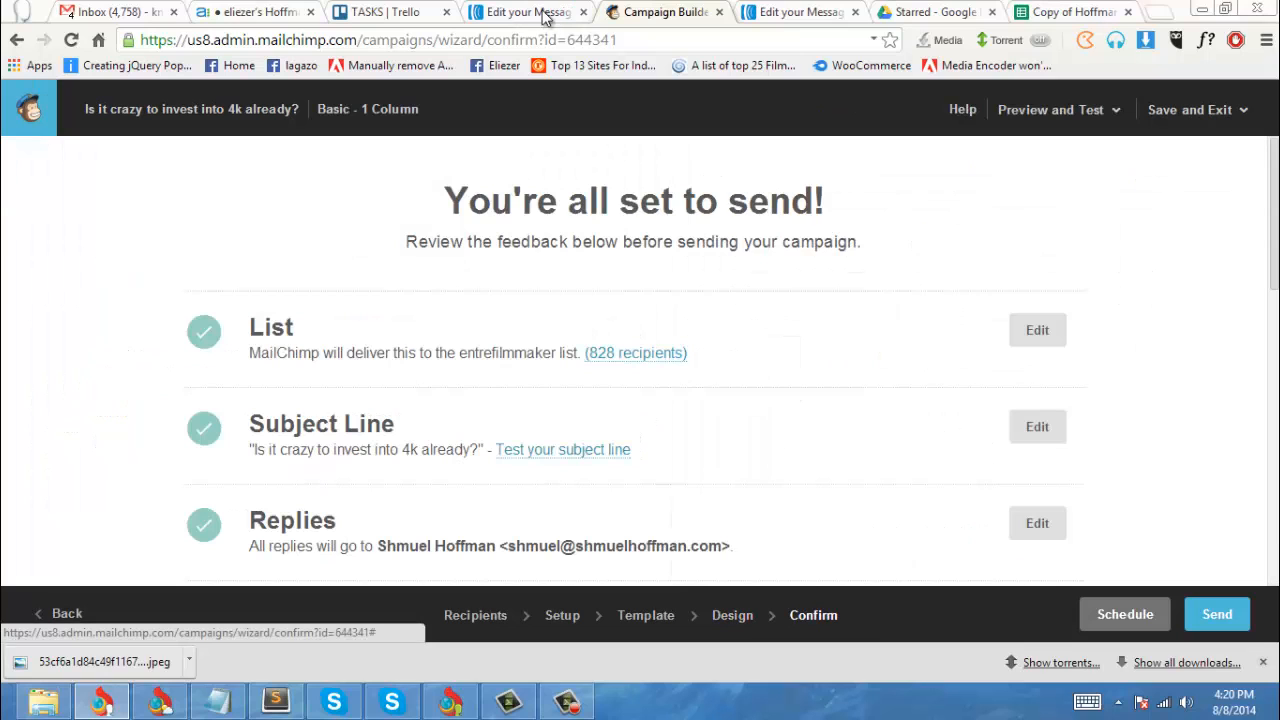
{"action": "left_click", "coordinate": [1197, 110]}
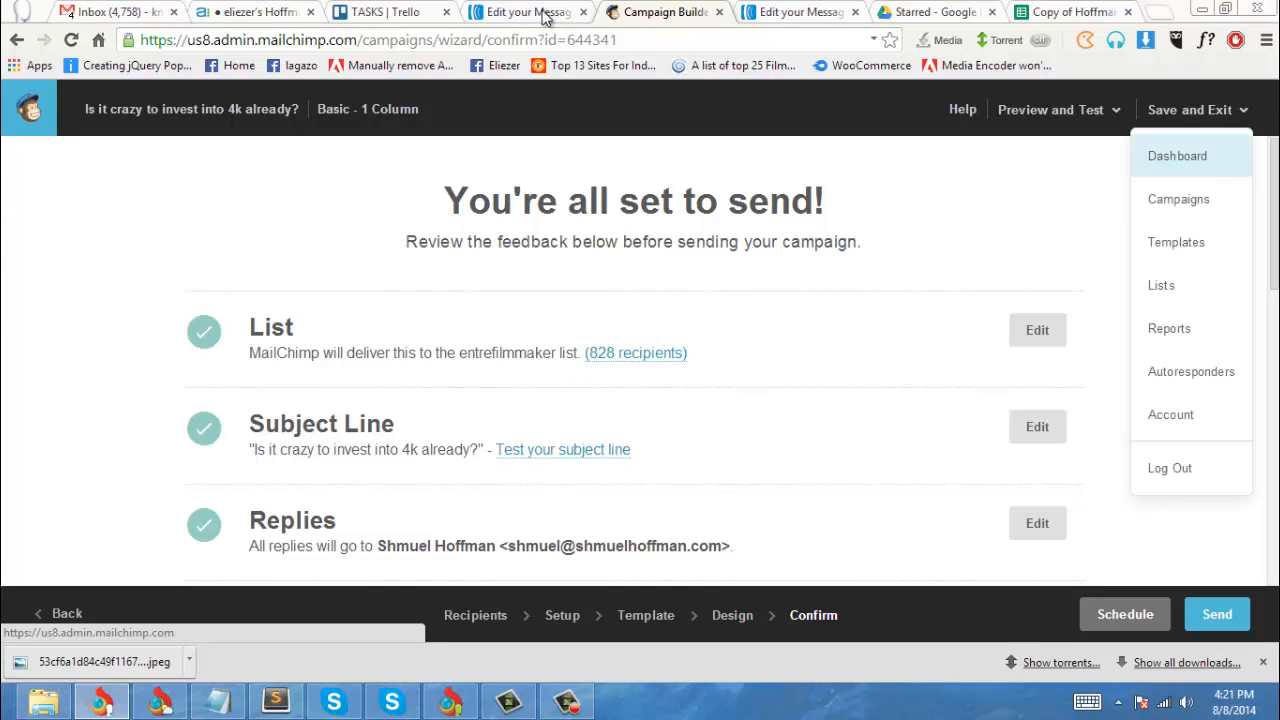
{"action": "left_click", "coordinate": [1177, 156]}
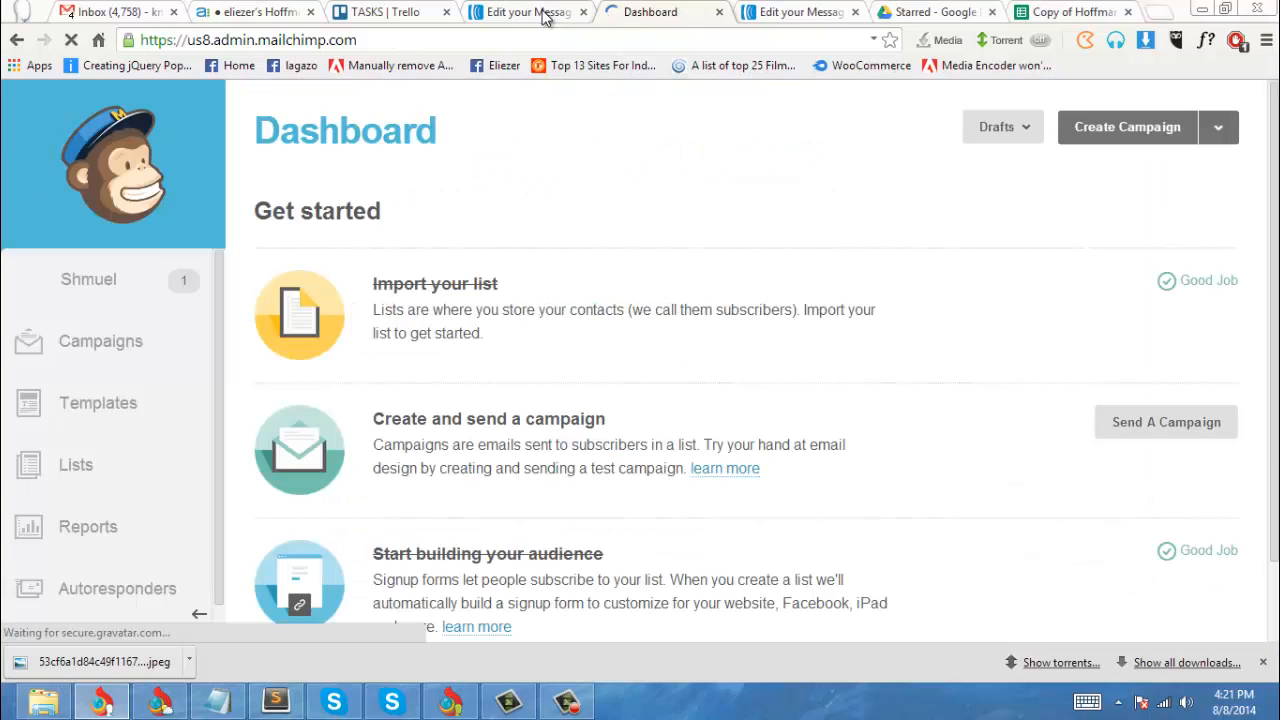
Step: Switch to AWeber and leave the message editor for the Broadcasts page, discarding the unsaved changes
{"action": "left_click", "coordinate": [543, 12]}
{"action": "key", "text": "ctrl+shift+Tab"}
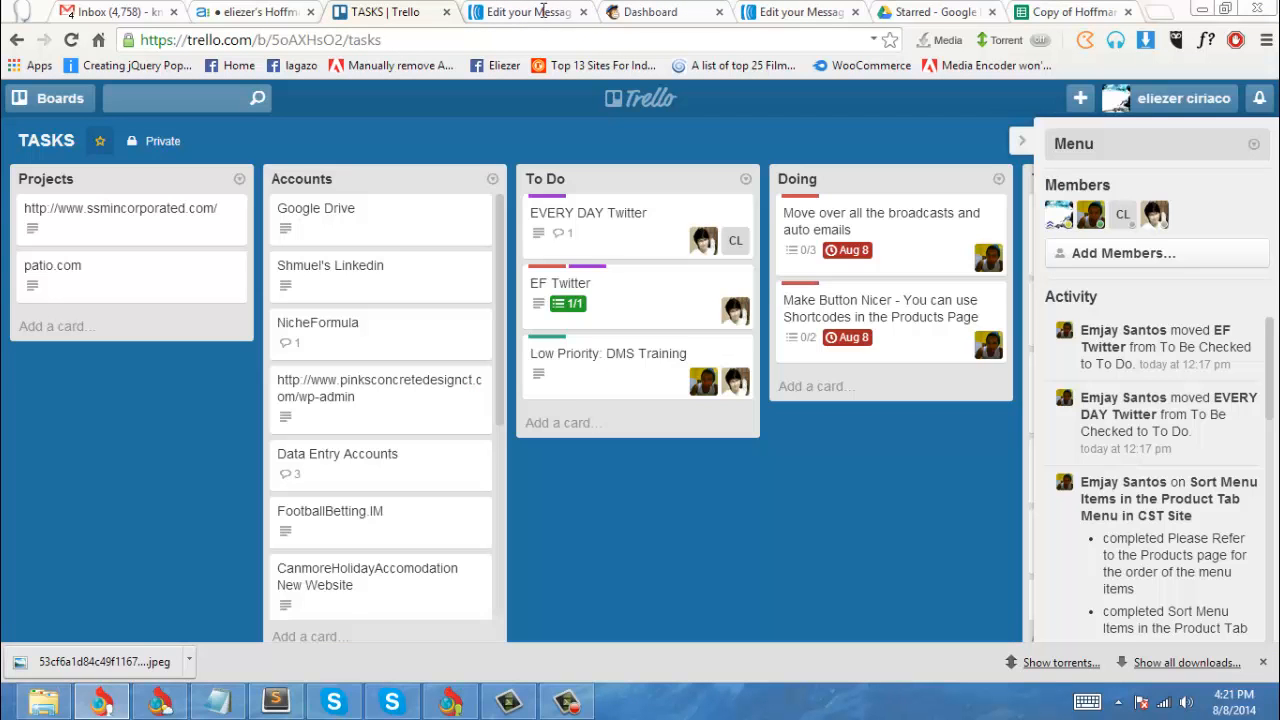
{"action": "key", "text": "ctrl+shift+Tab"}
{"action": "key", "text": "ctrl+Tab"}
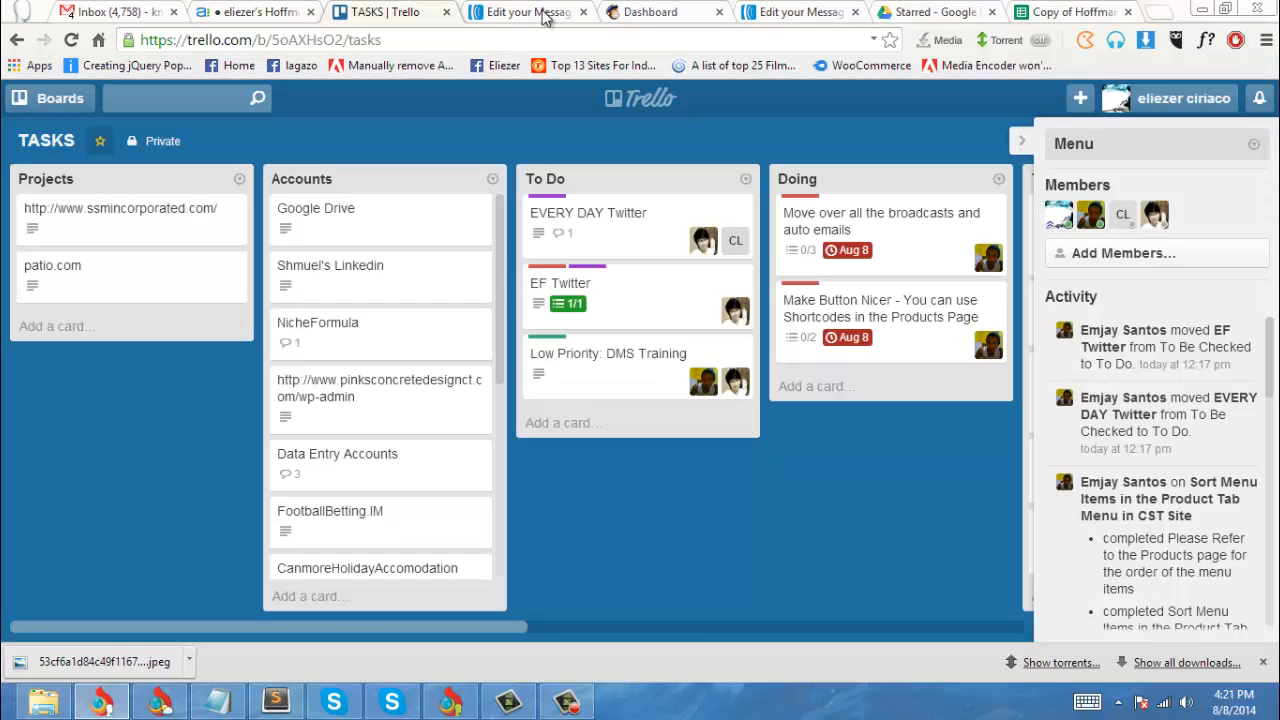
{"action": "key", "text": "ctrl+Tab"}
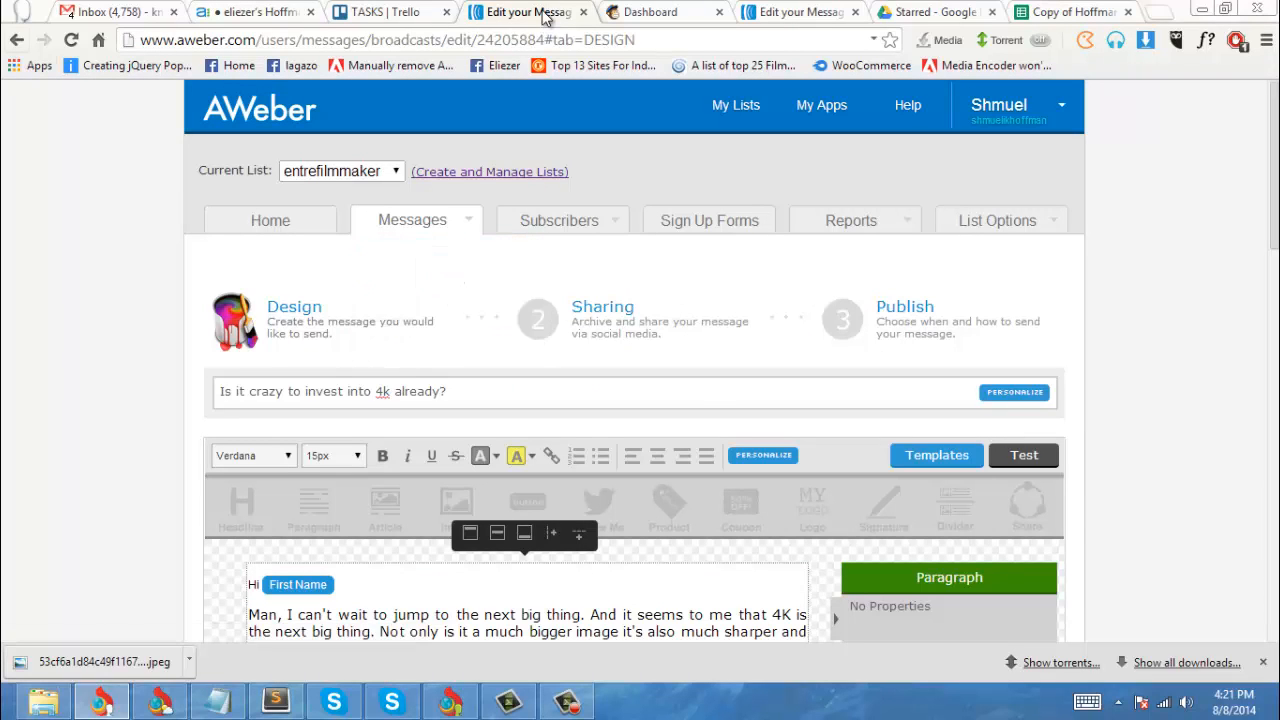
{"action": "key", "text": "alt+Left"}
{"action": "key", "text": "alt+Left"}
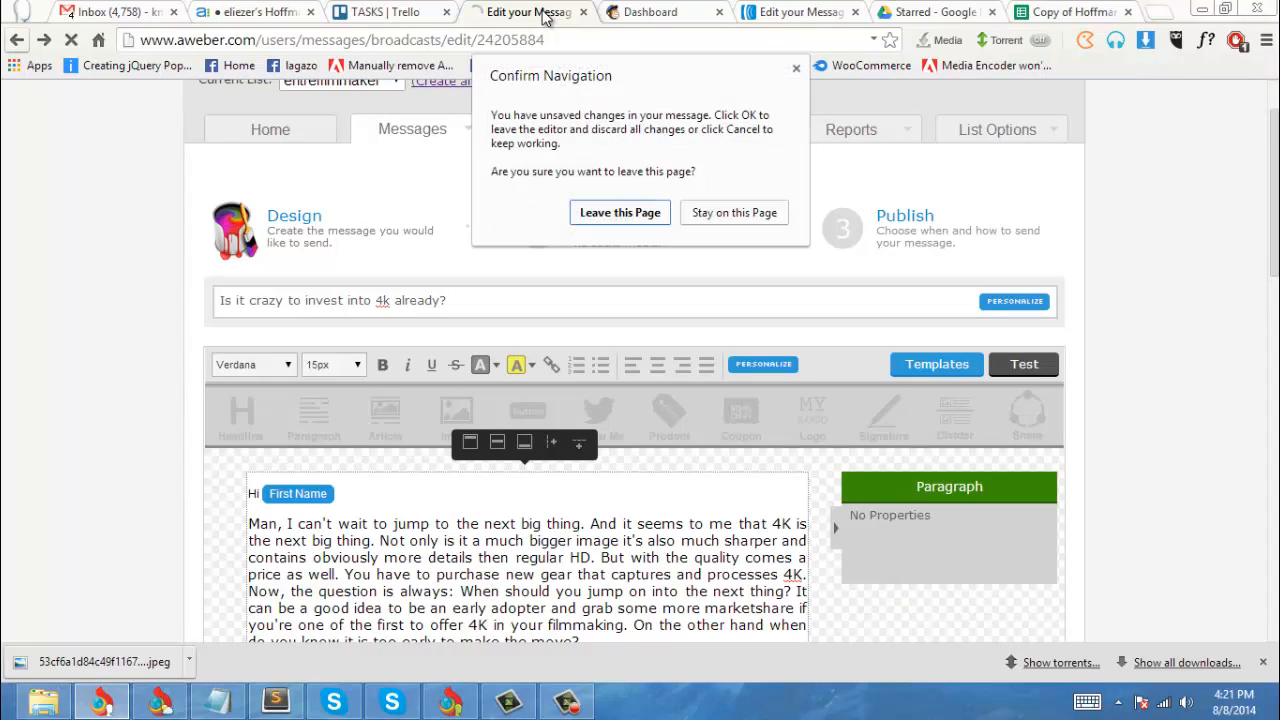
{"action": "key", "text": "Return"}
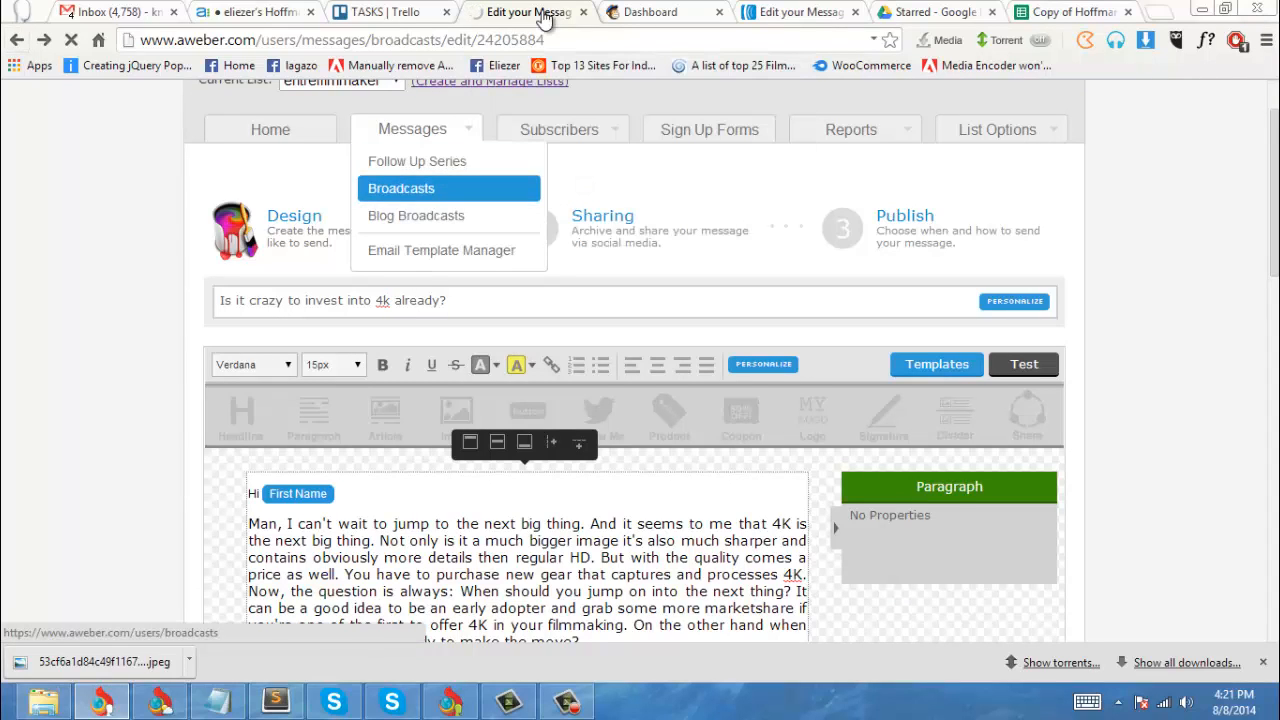
{"action": "key", "text": "Return"}
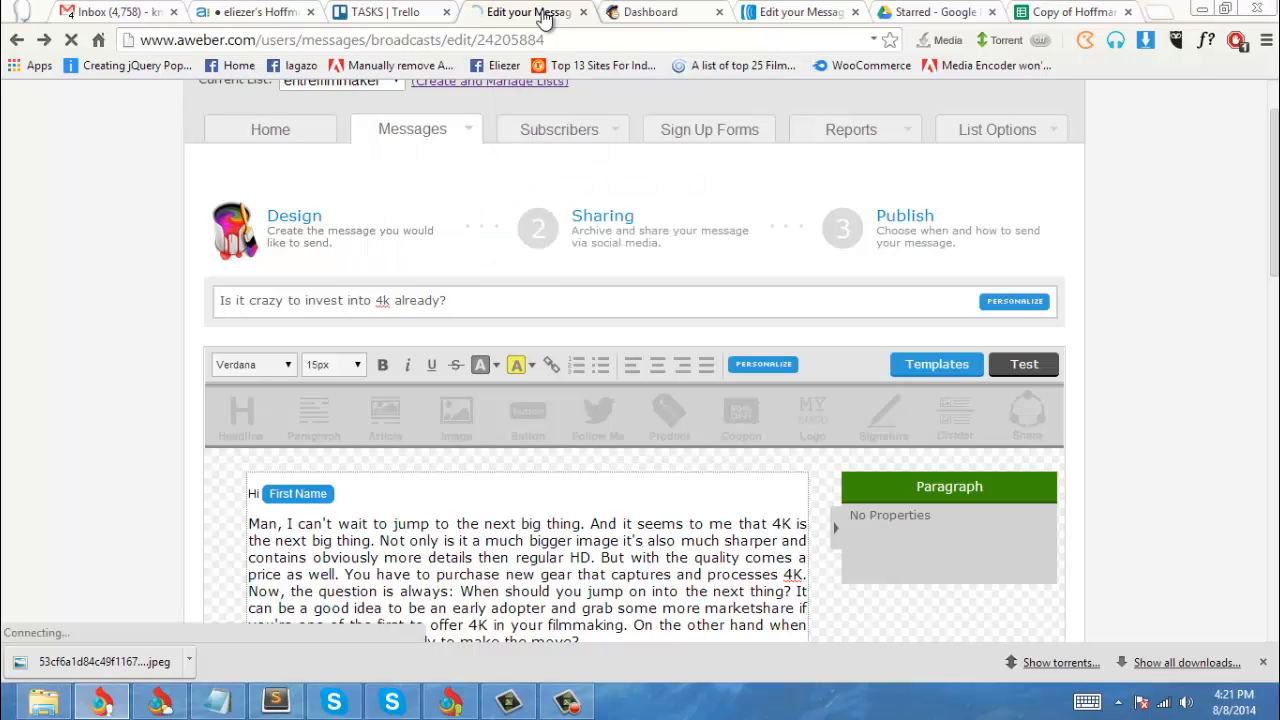
Step: Return to MailChimp and open the list of campaigns
{"action": "key", "text": "ctrl+Tab"}
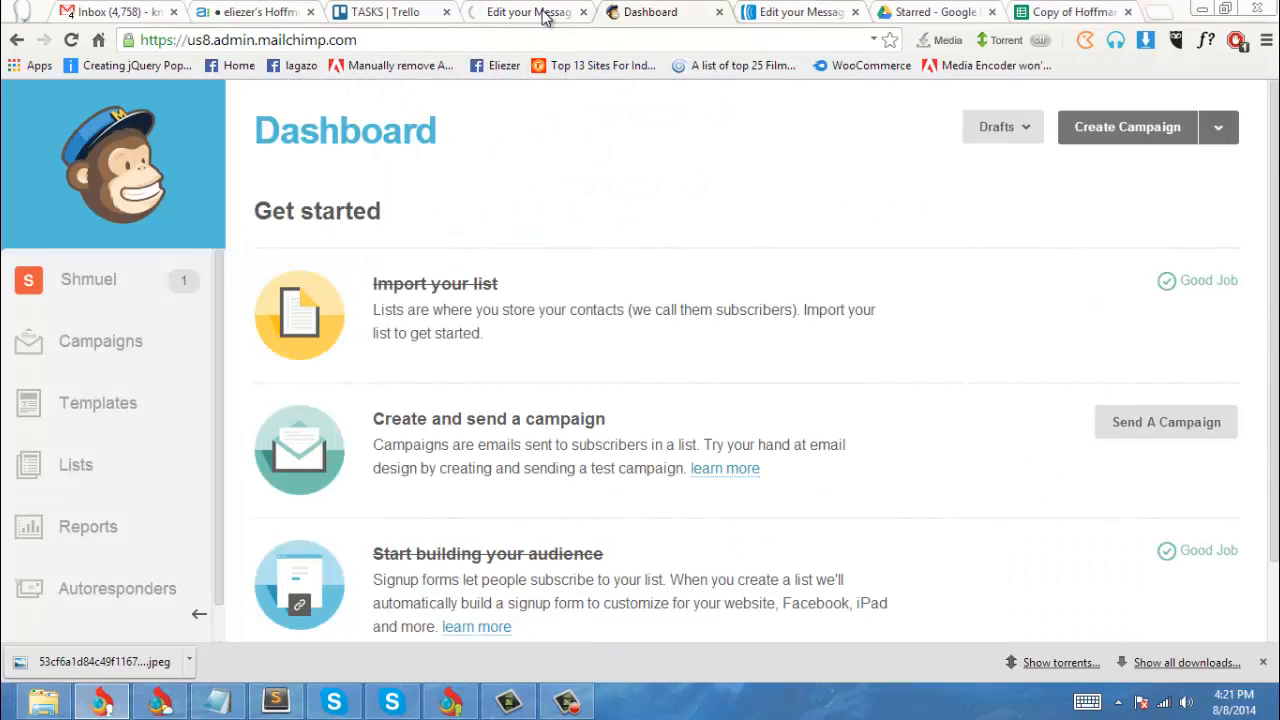
{"action": "left_click", "coordinate": [543, 18]}
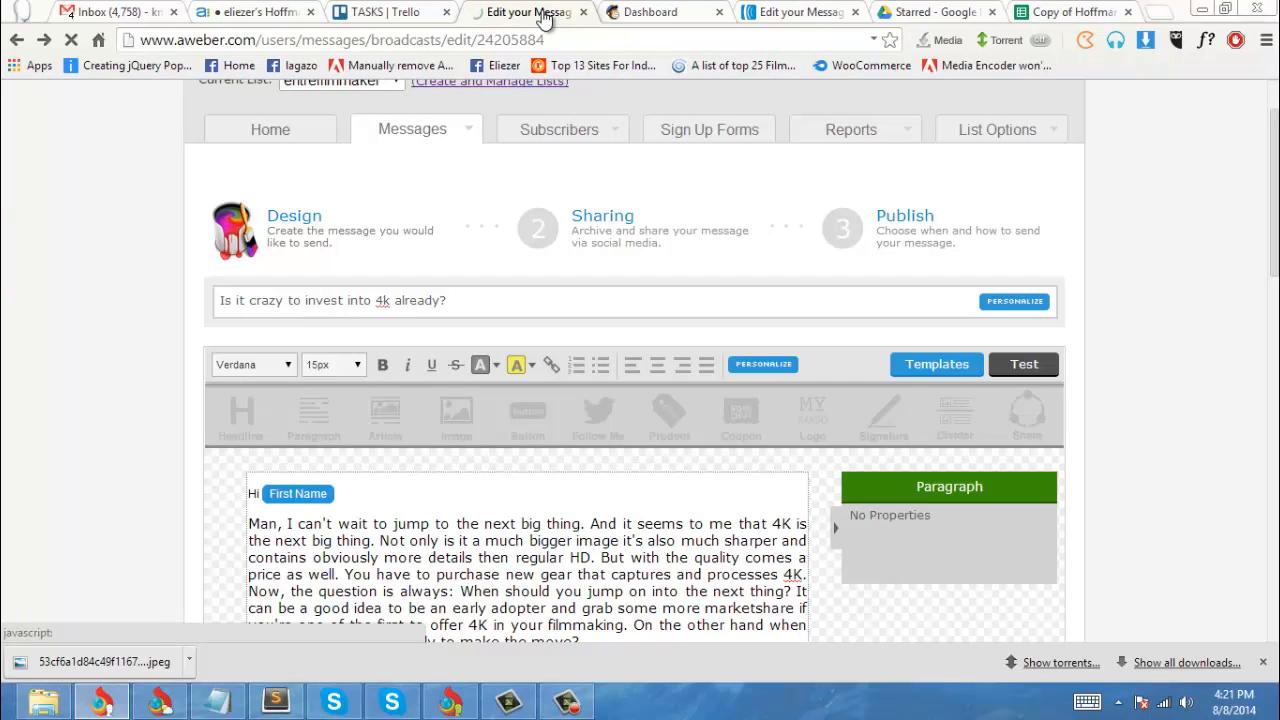
{"action": "key", "text": "ctrl+Tab"}
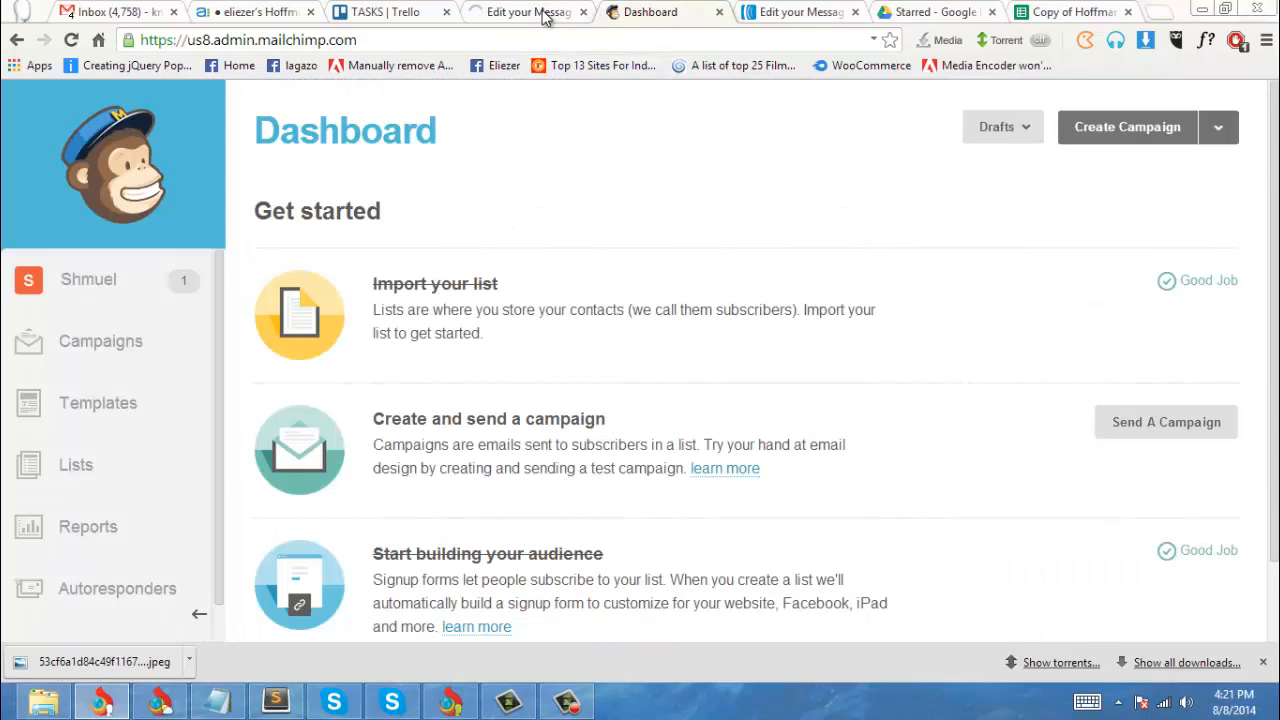
{"action": "scroll", "coordinate": [100, 352], "scroll_direction": "down", "scroll_amount": 3}
{"action": "scroll", "coordinate": [100, 362], "scroll_direction": "up", "scroll_amount": 3}
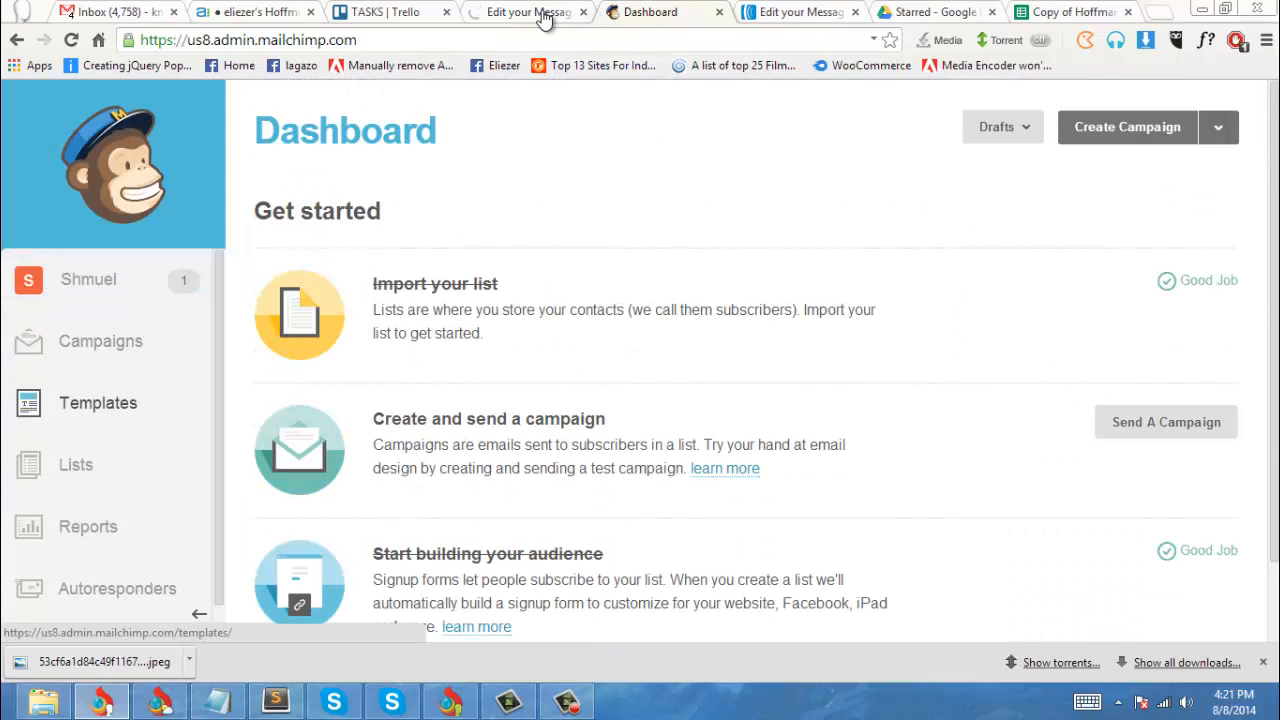
{"action": "left_click", "coordinate": [100, 341]}
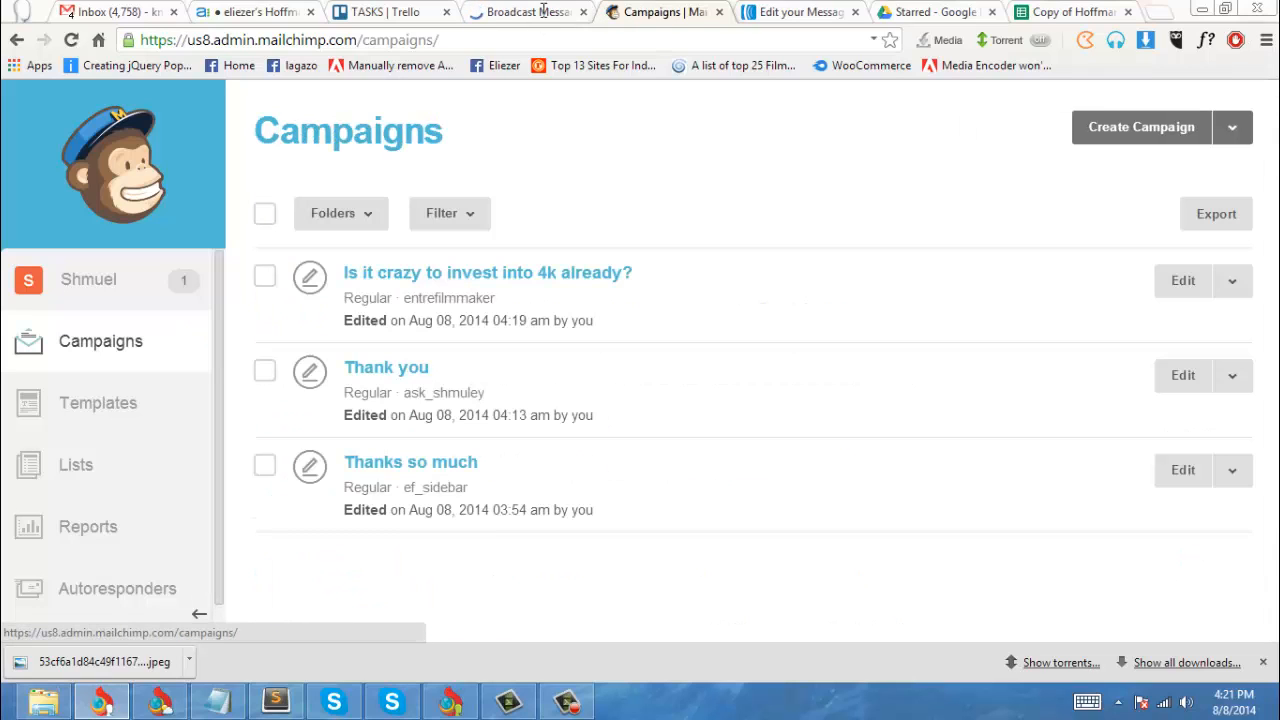
Step: Check which subscriber list is assigned to each saved campaign
{"action": "left_click_drag", "start_coordinate": [485, 393], "coordinate": [410, 393]}
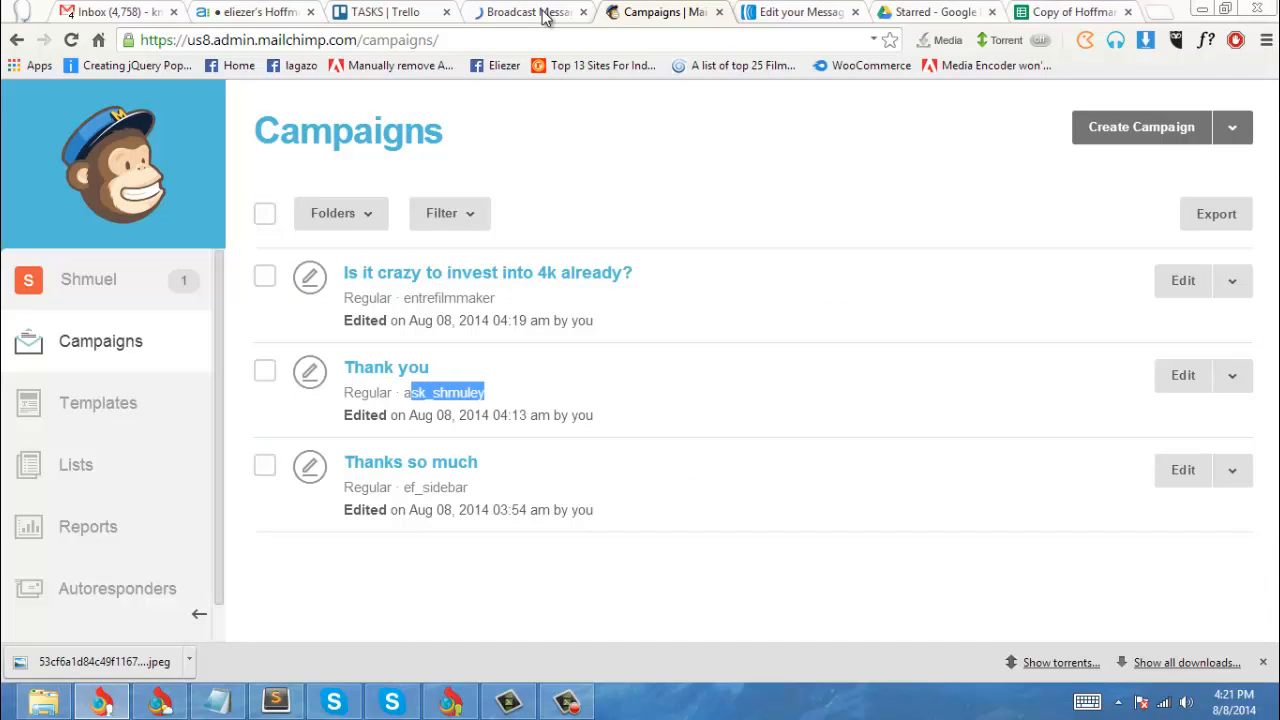
{"action": "left_click_drag", "start_coordinate": [468, 487], "coordinate": [404, 487]}
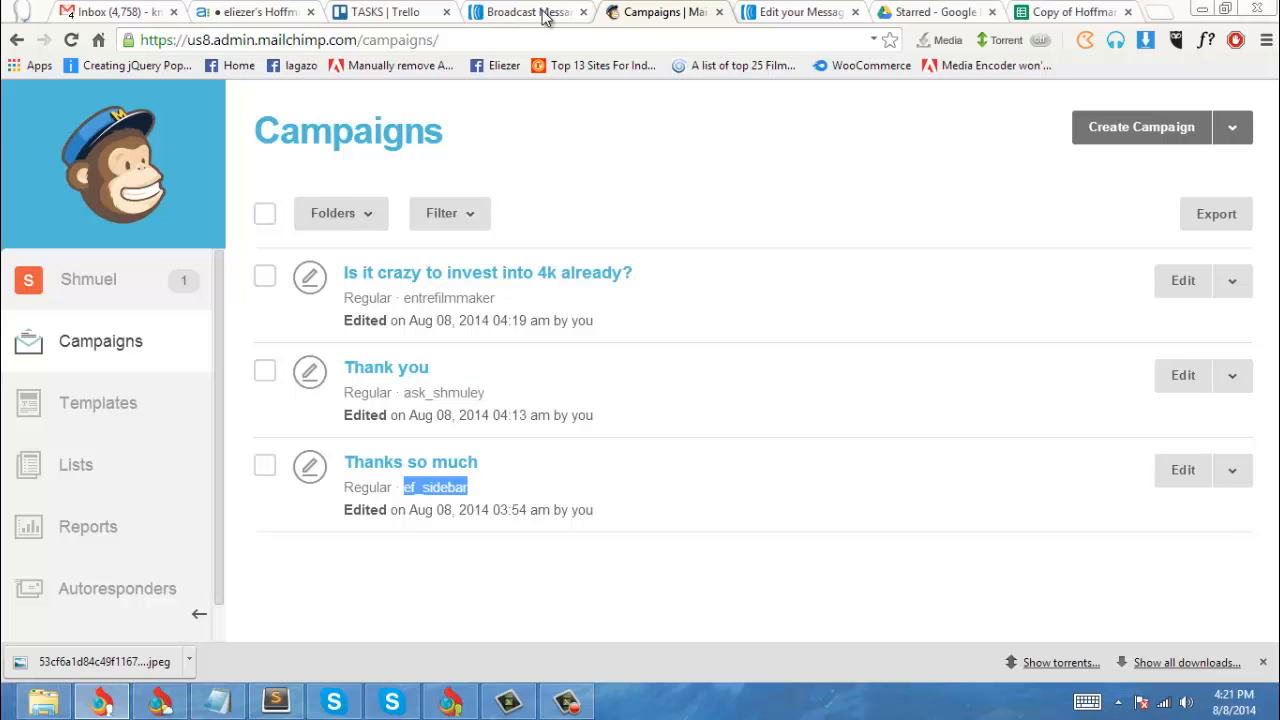
{"action": "left_click_drag", "start_coordinate": [496, 298], "coordinate": [388, 298]}
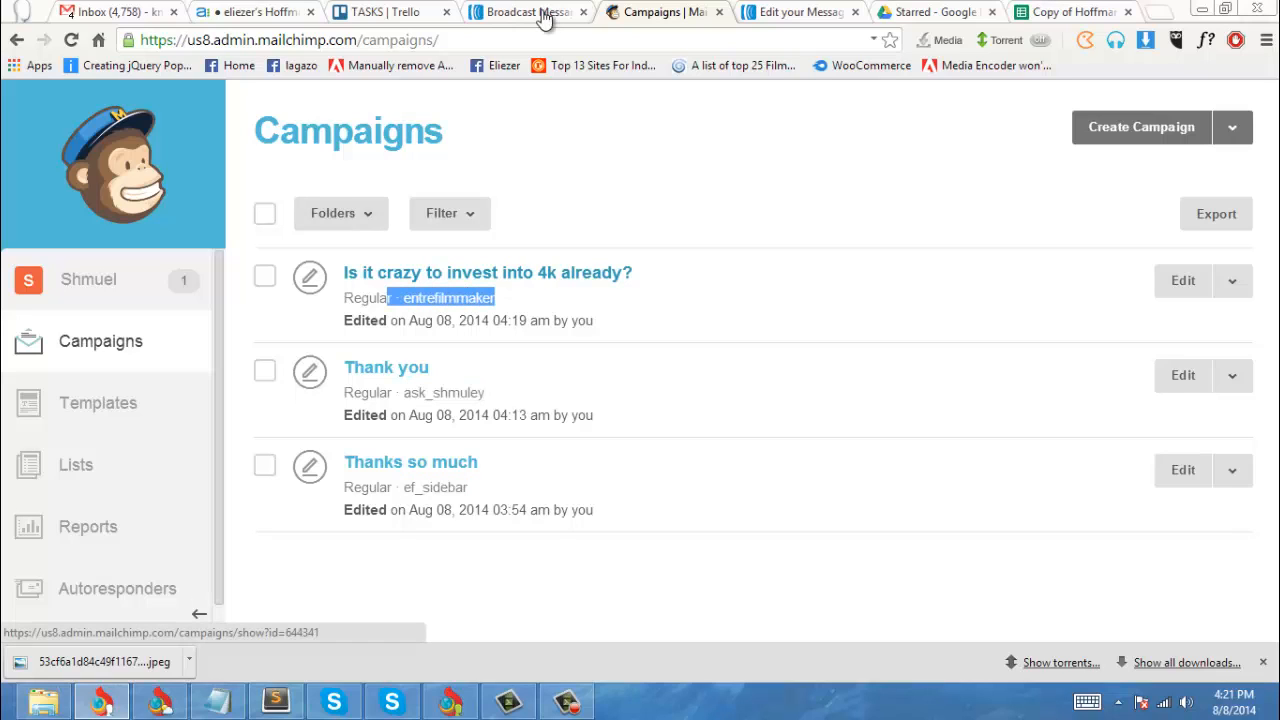
{"action": "left_click", "coordinate": [680, 298]}
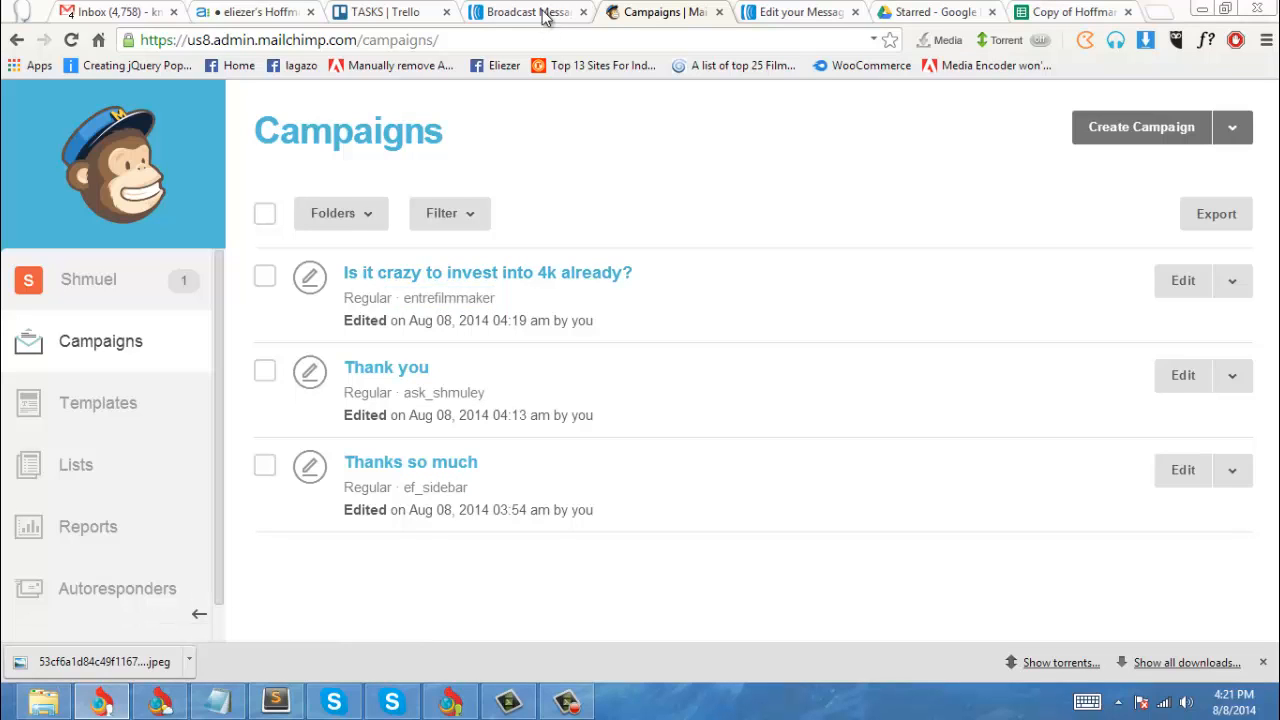